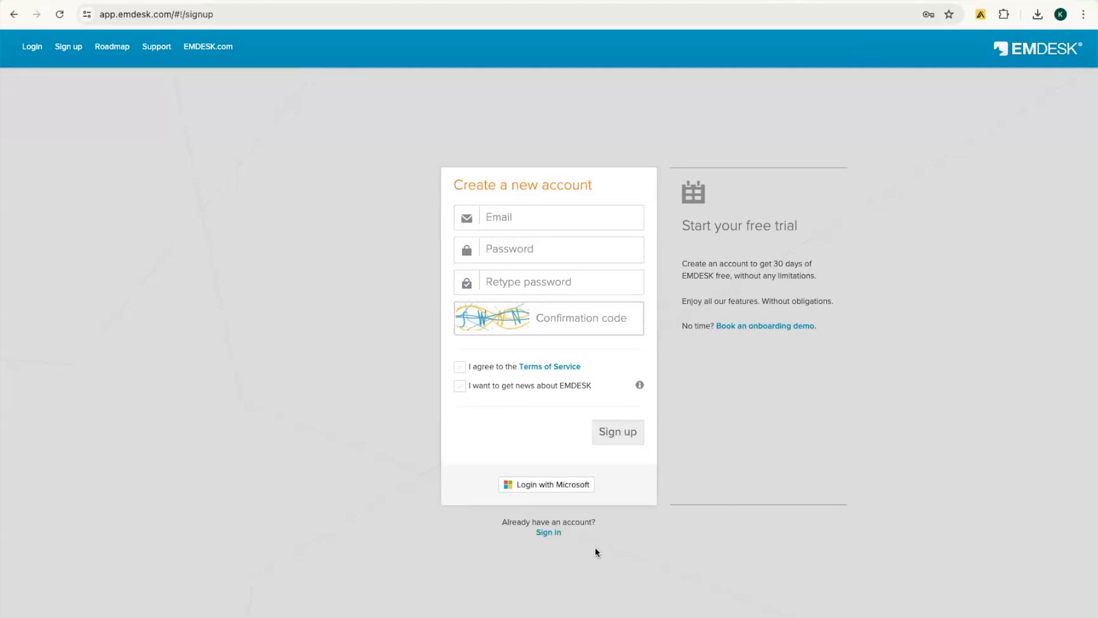
Step: Log in with the saved credentials and start a new workspace from the workspace switcher
{"action": "left_click", "coordinate": [552, 536]}
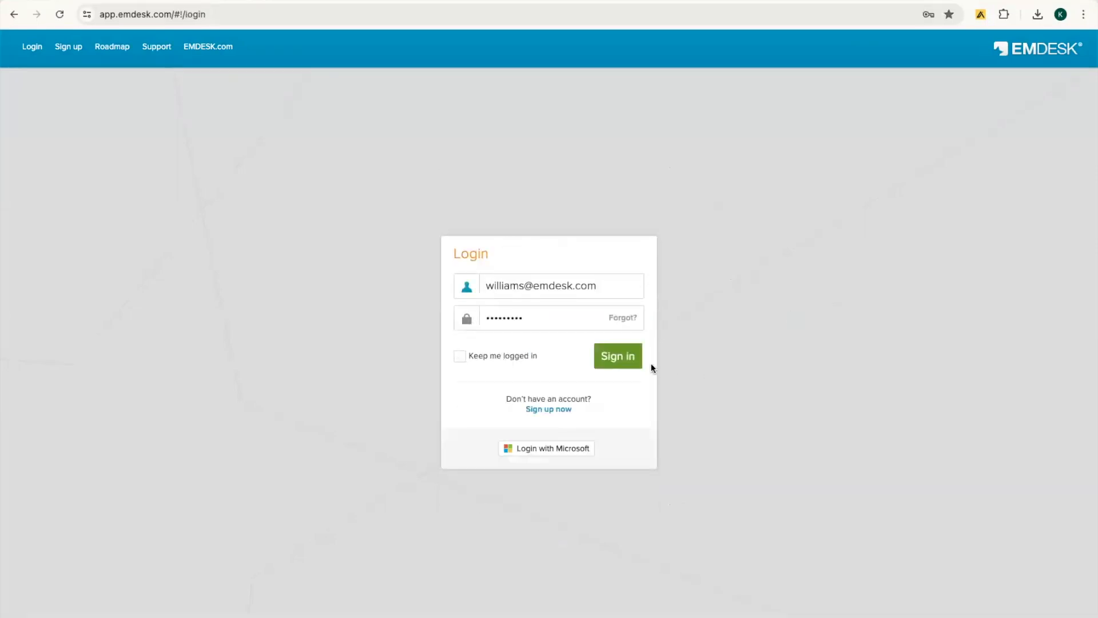
{"action": "left_click", "coordinate": [625, 363]}
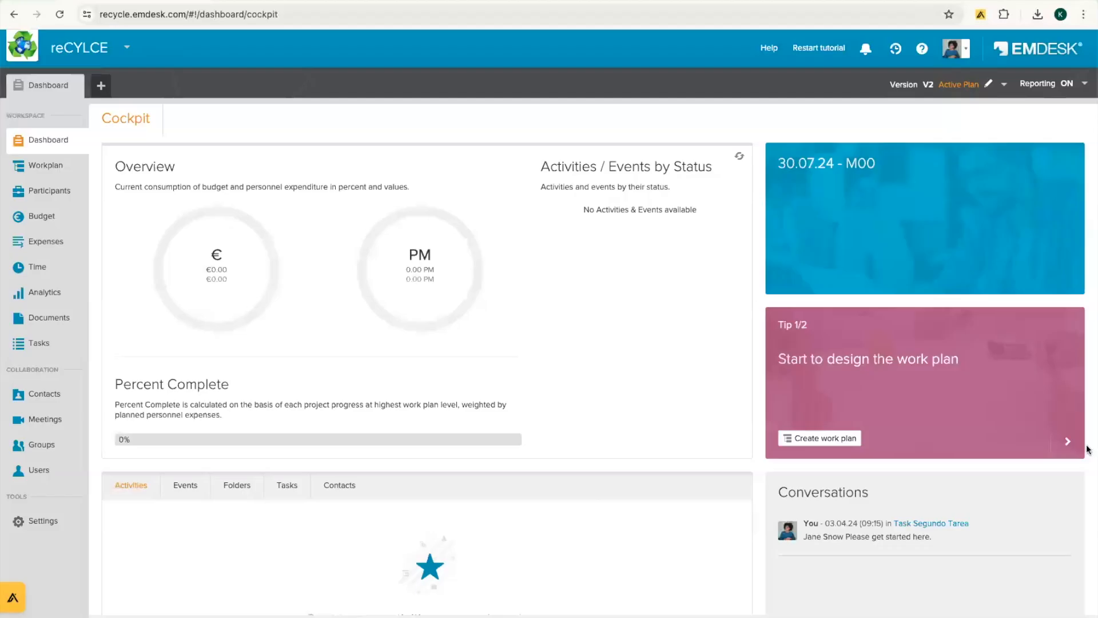
{"action": "left_click", "coordinate": [117, 49]}
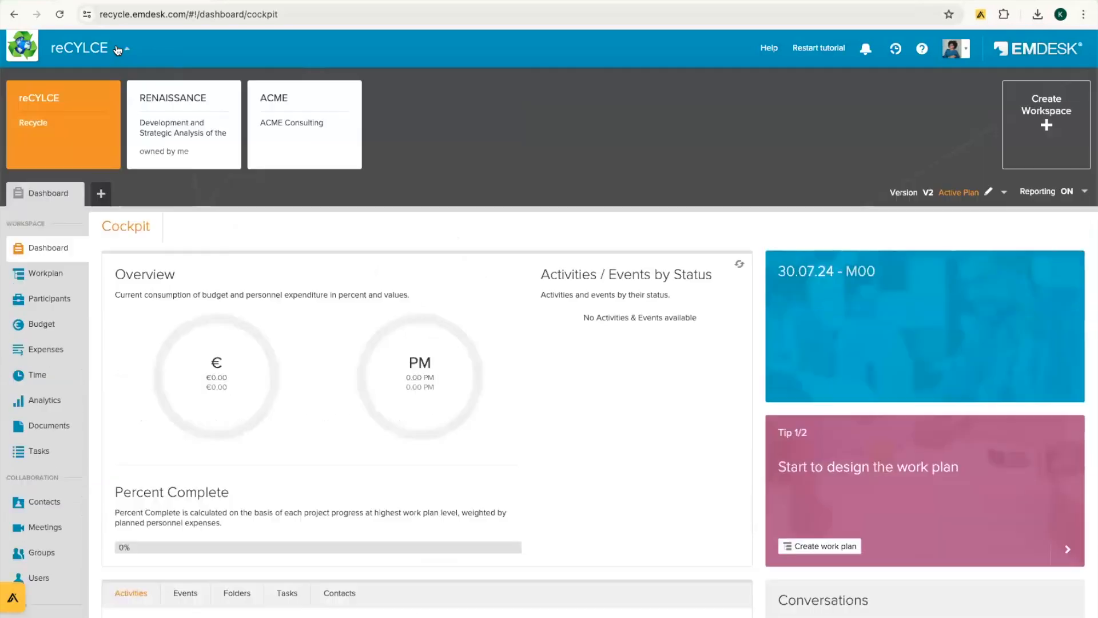
{"action": "left_click", "coordinate": [1013, 127]}
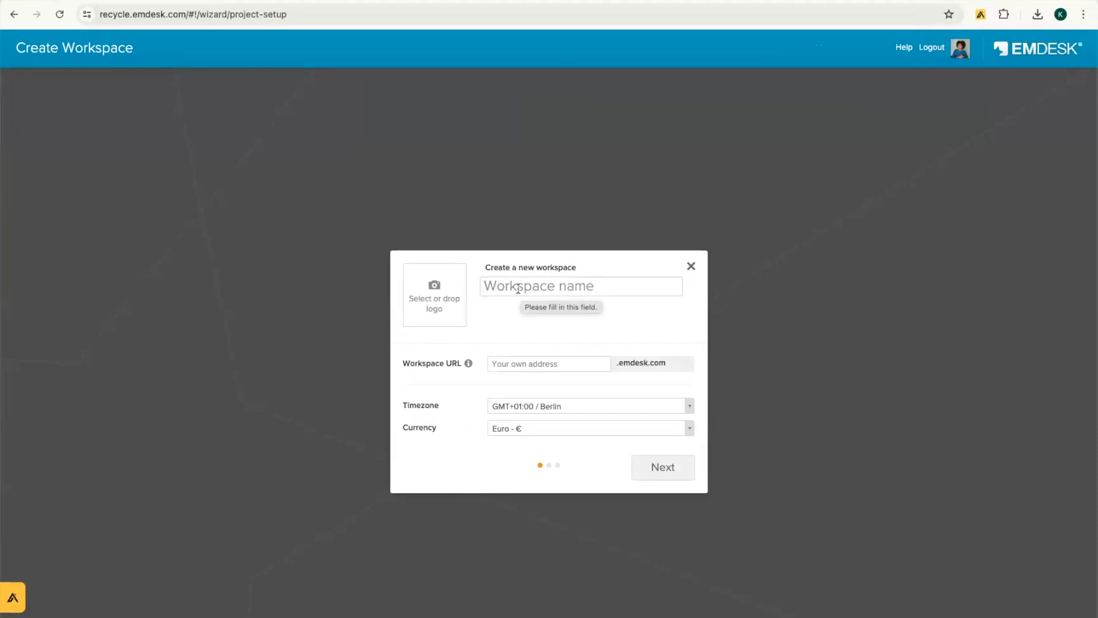
Step: Name the workspace EMDESK with the emdesk2024 address and continue to templates
{"action": "type", "text": "EMDESK"}
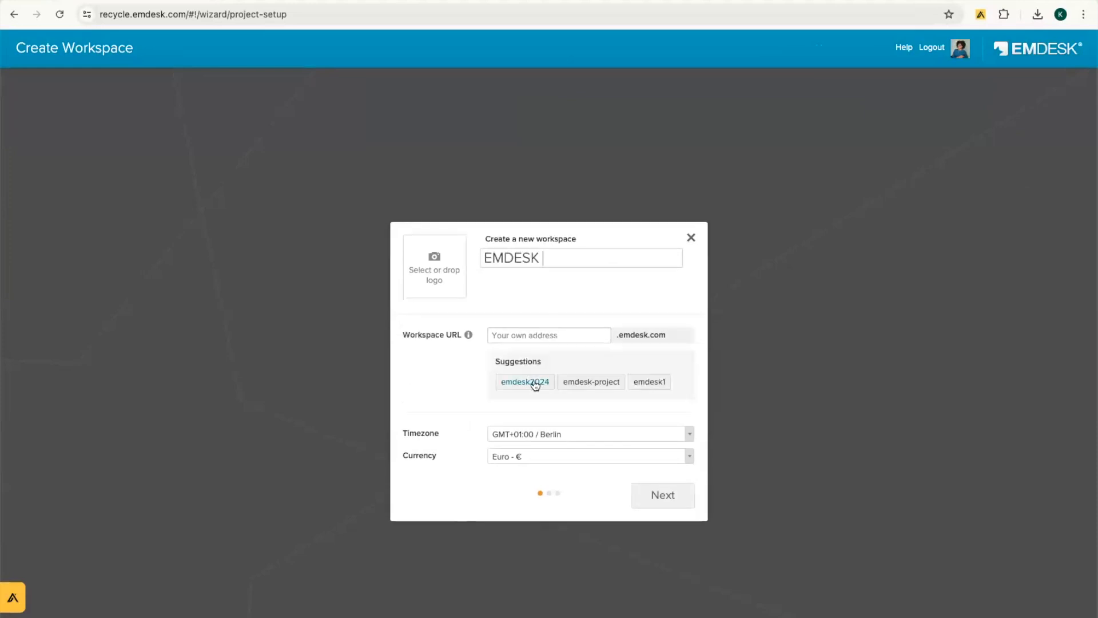
{"action": "left_click", "coordinate": [535, 383]}
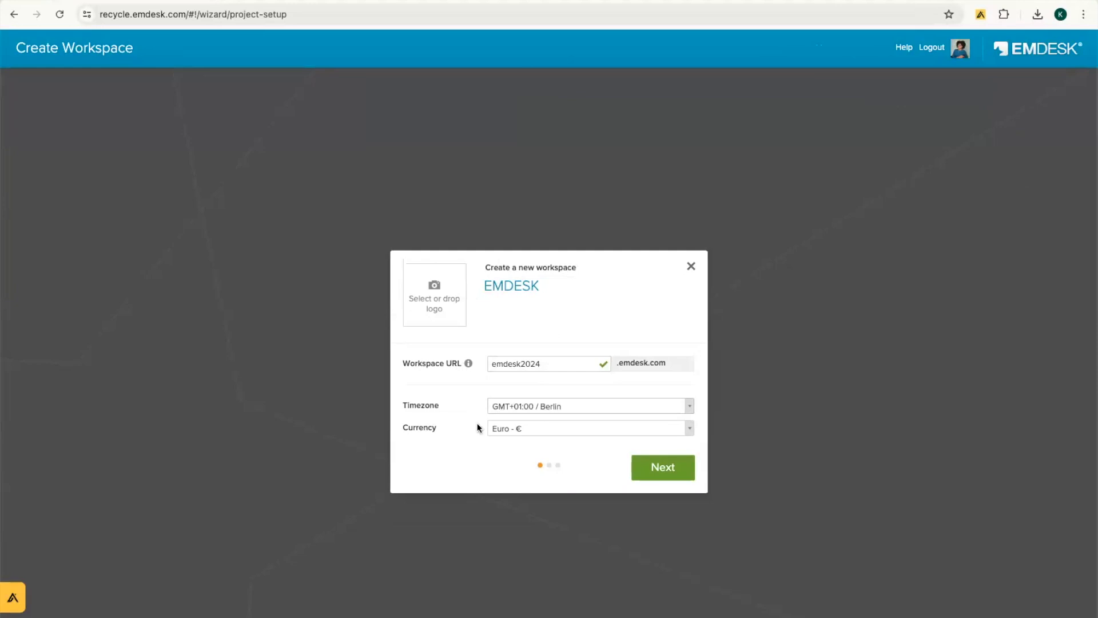
{"action": "left_click", "coordinate": [661, 466]}
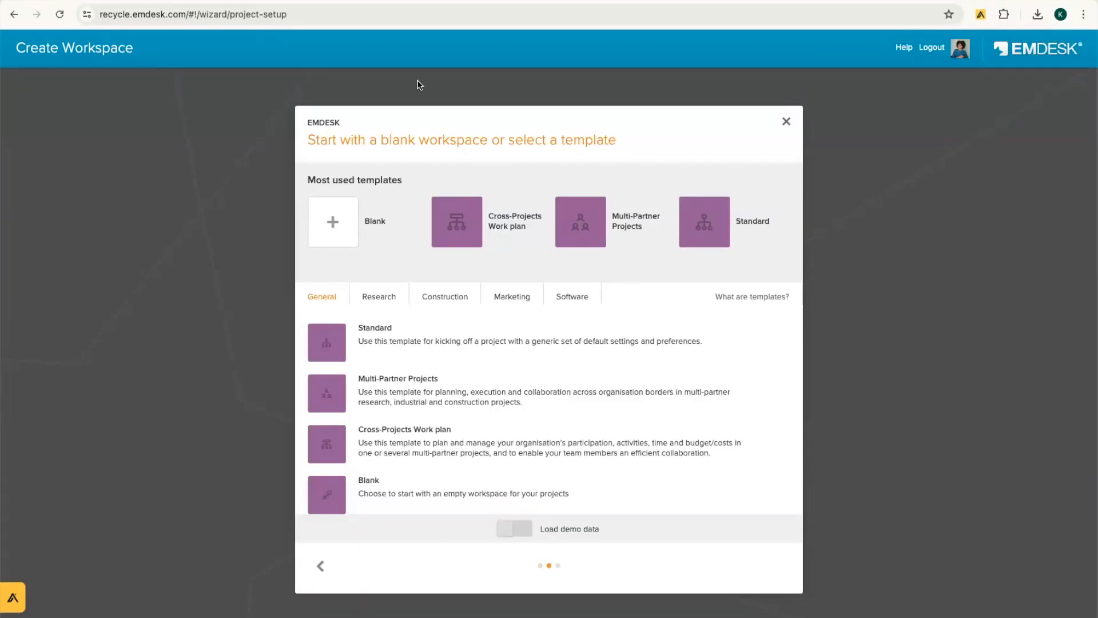
Step: Browse the Research, Construction, Marketing and Software template categories, returning to Research
{"action": "left_click_drag", "start_coordinate": [375, 140], "coordinate": [616, 138]}
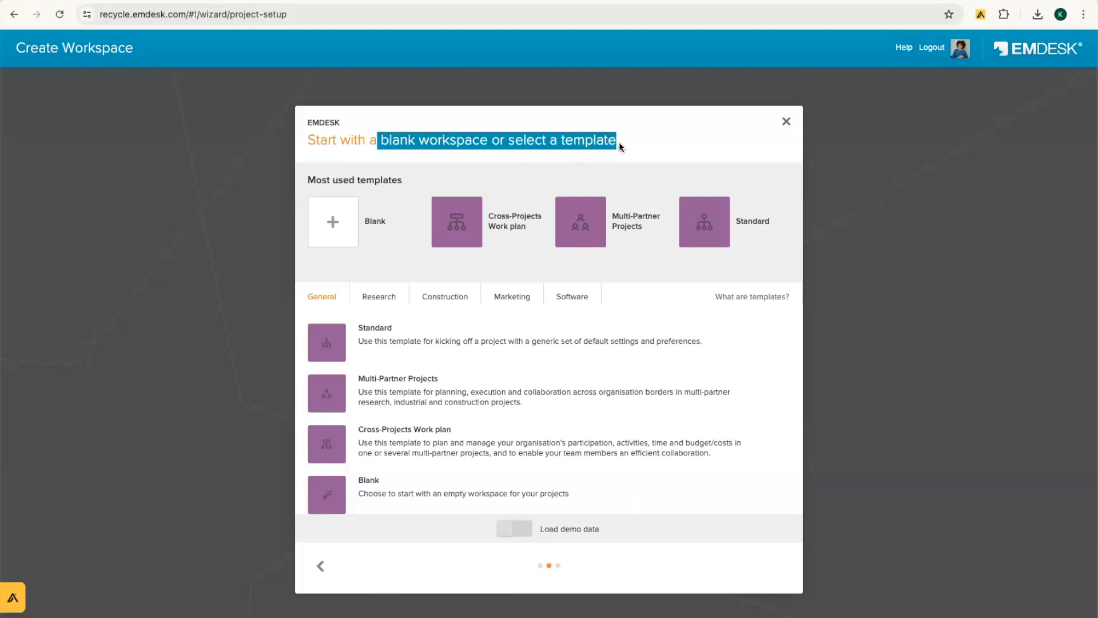
{"action": "left_click", "coordinate": [637, 146]}
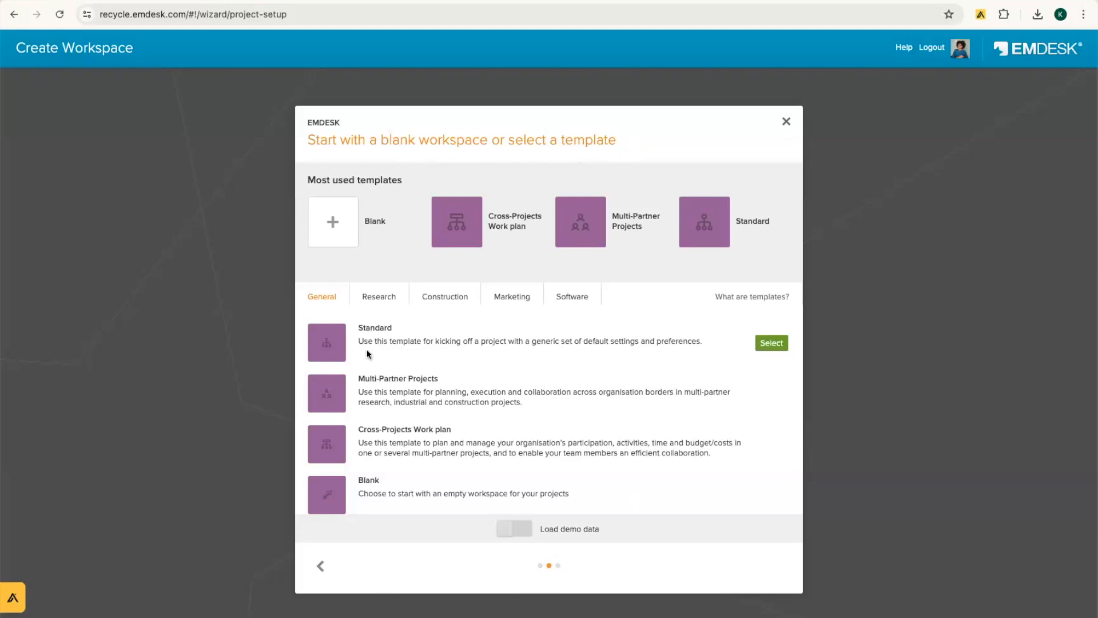
{"action": "mouse_move", "coordinate": [387, 212]}
{"action": "left_click", "coordinate": [373, 302]}
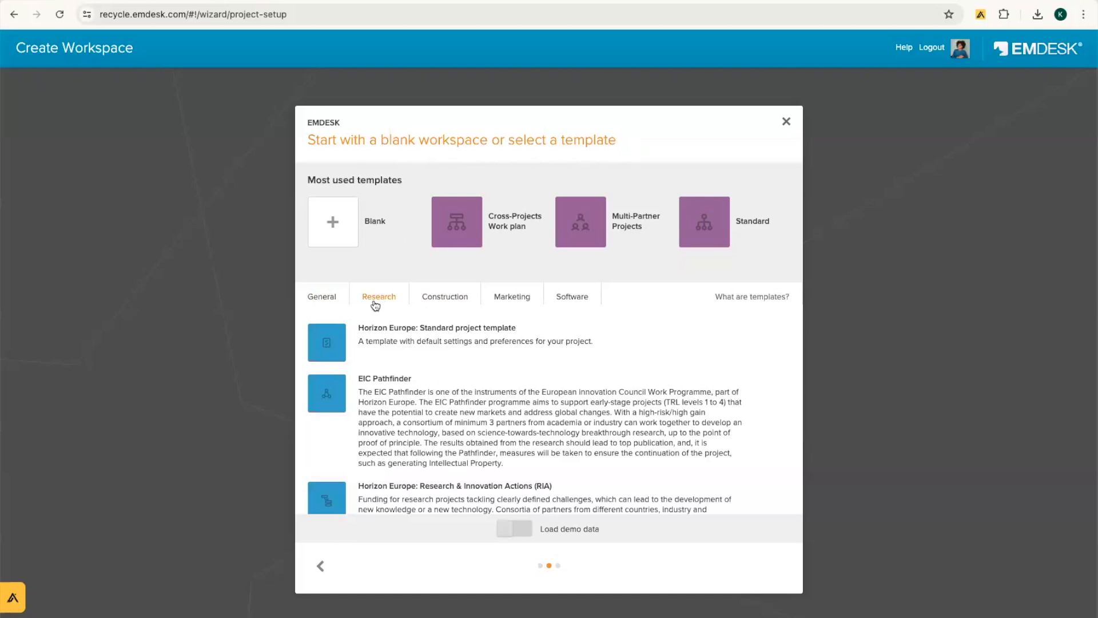
{"action": "left_click", "coordinate": [457, 302]}
{"action": "left_click", "coordinate": [525, 299]}
{"action": "left_click", "coordinate": [563, 299]}
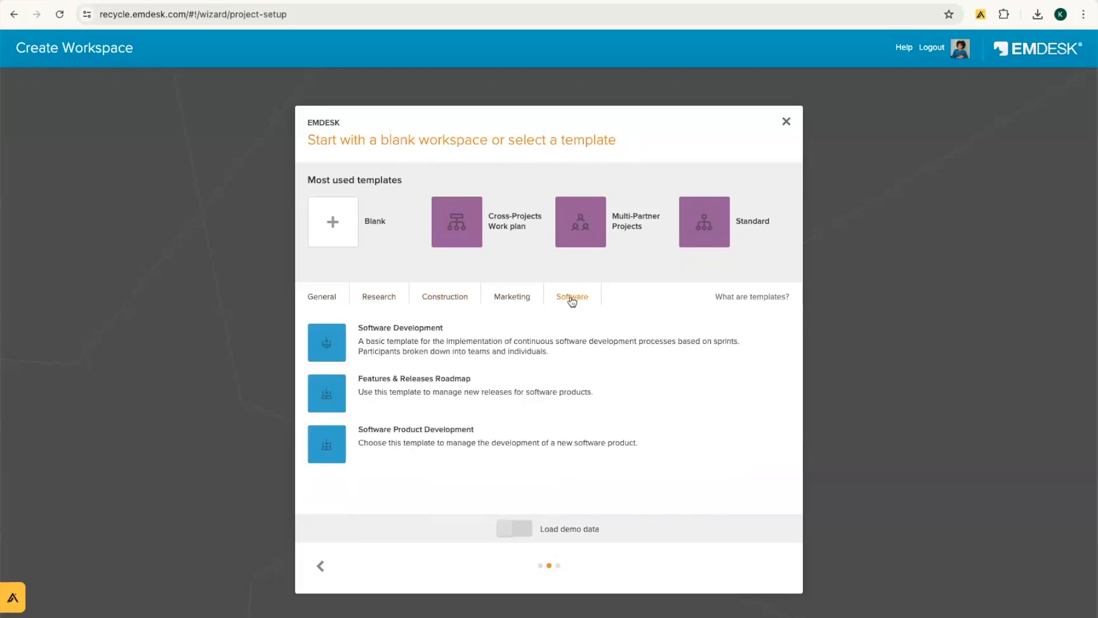
{"action": "left_click", "coordinate": [385, 306]}
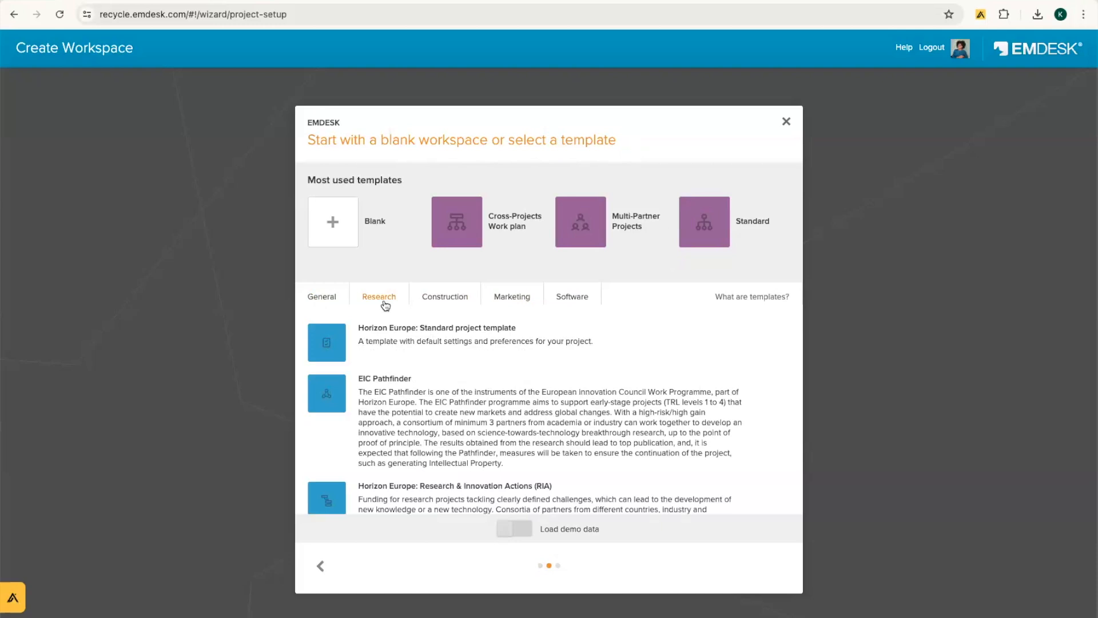
Step: Select the EIC Pathfinder template with demo data turned off and continue
{"action": "scroll", "coordinate": [487, 450], "scroll_direction": "down", "scroll_amount": 3}
{"action": "scroll", "coordinate": [487, 450], "scroll_direction": "down", "scroll_amount": 5}
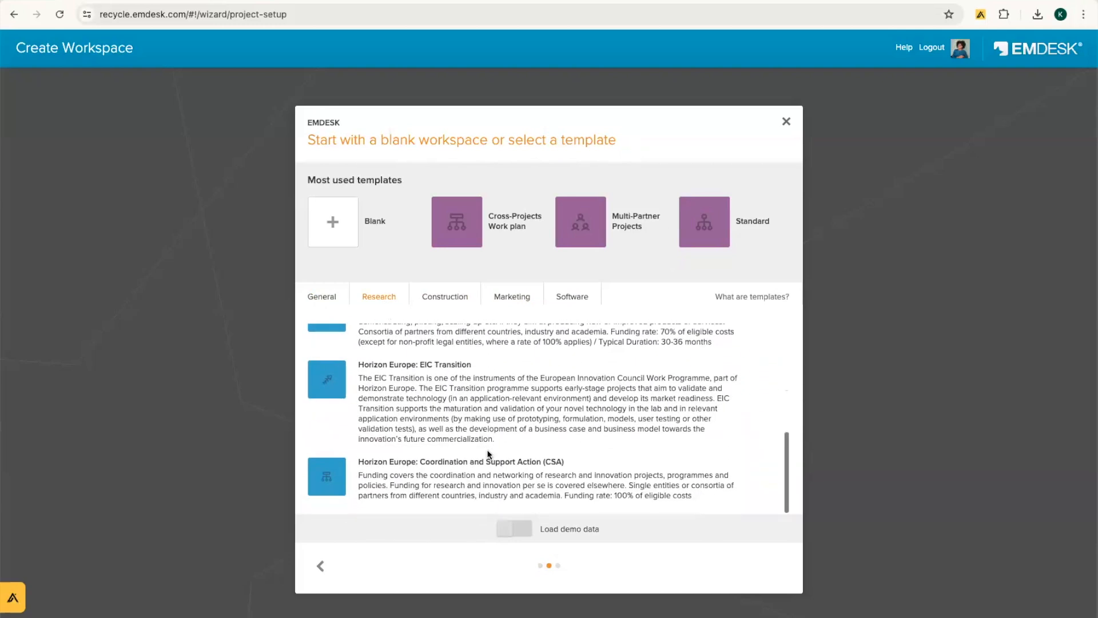
{"action": "scroll", "coordinate": [487, 452], "scroll_direction": "up", "scroll_amount": 8}
{"action": "scroll", "coordinate": [488, 450], "scroll_direction": "up", "scroll_amount": 2}
{"action": "mouse_move", "coordinate": [808, 427]}
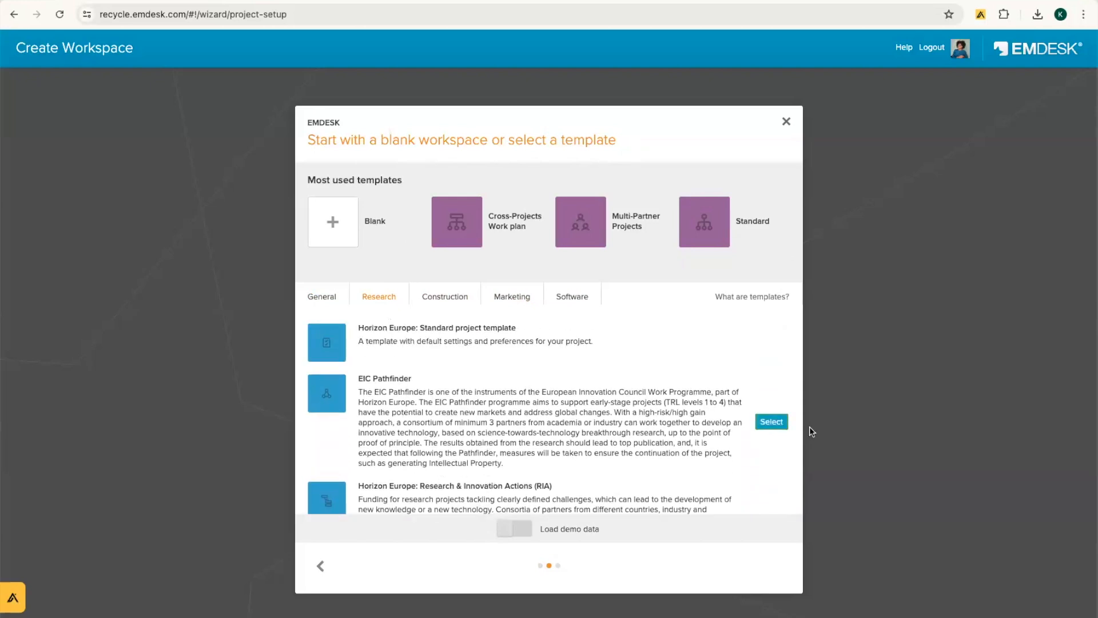
{"action": "left_click", "coordinate": [772, 421]}
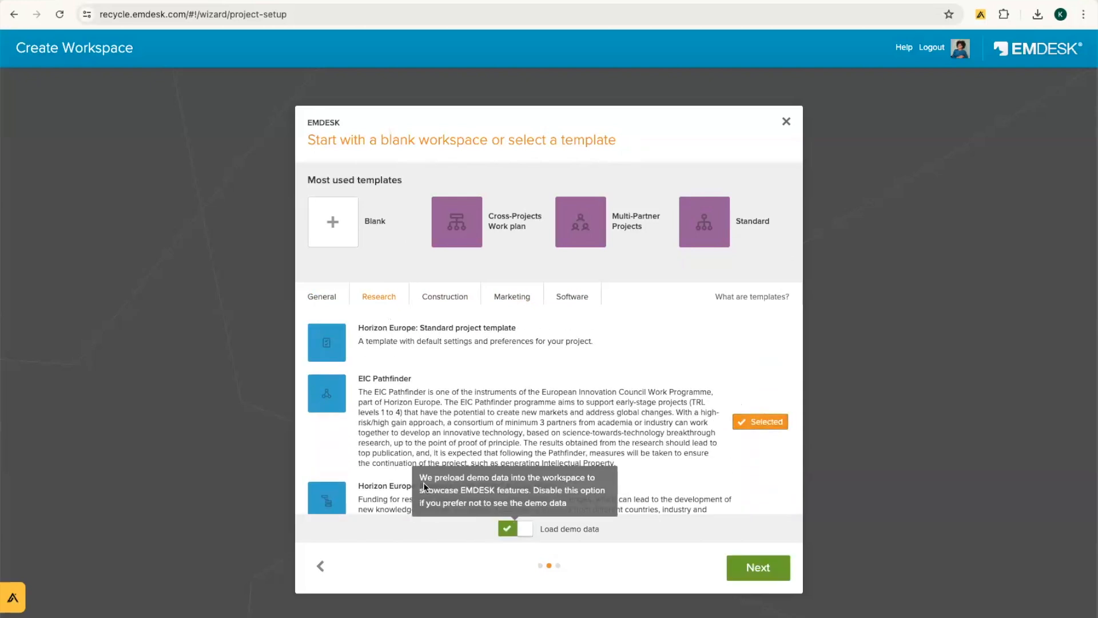
{"action": "left_click_drag", "start_coordinate": [418, 480], "coordinate": [571, 506]}
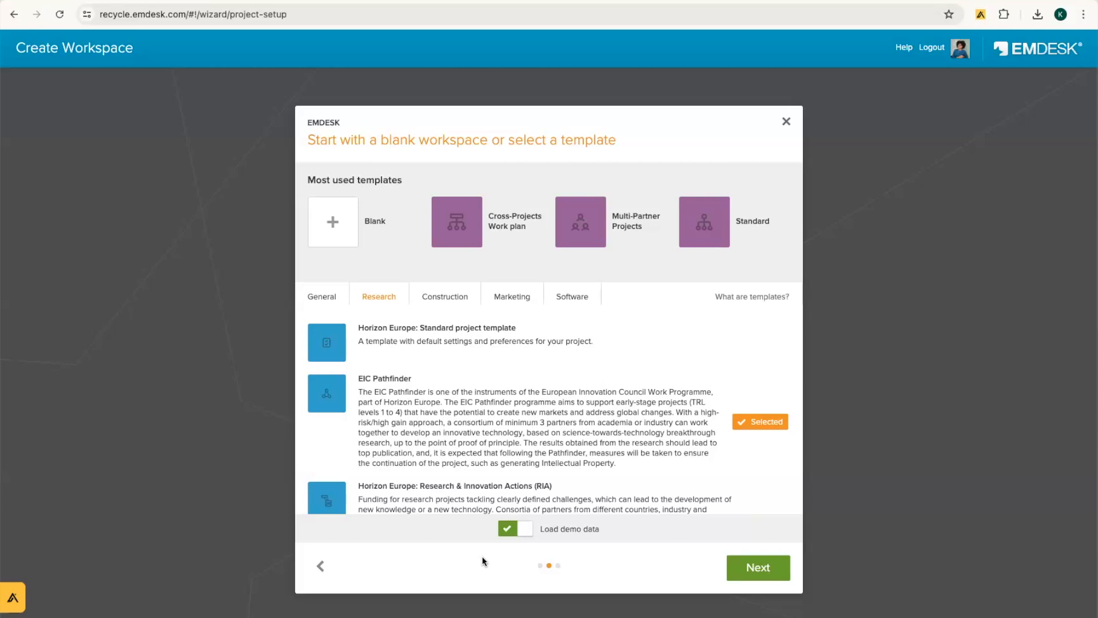
{"action": "left_click", "coordinate": [527, 533]}
{"action": "left_click", "coordinate": [755, 570]}
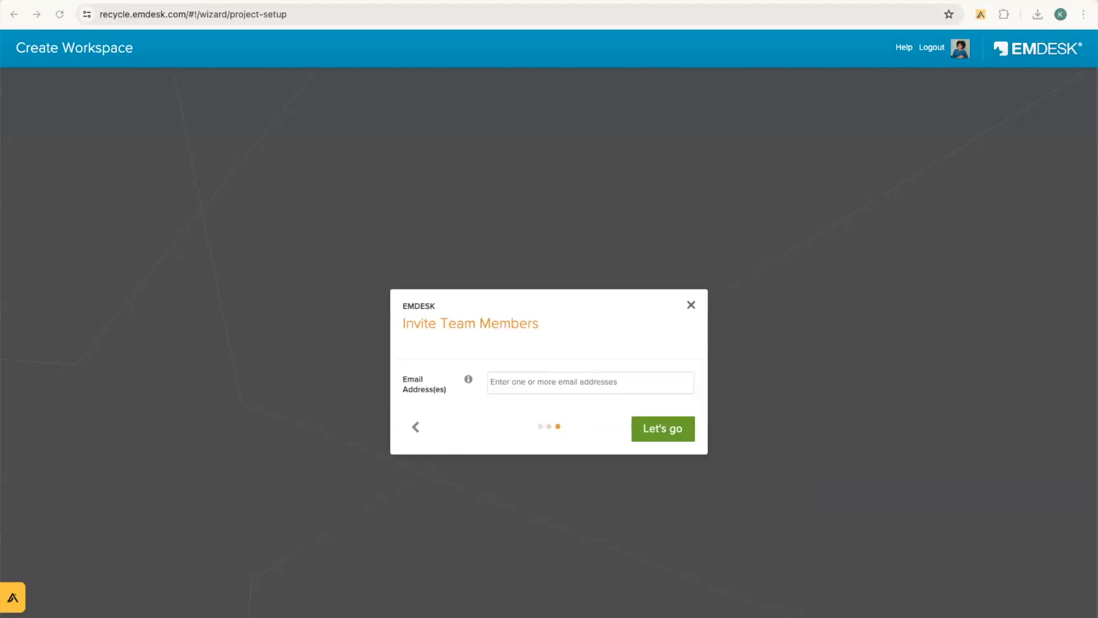
Step: Cancel the workspace setup wizard and open Settings for the reCYCLE workspace
{"action": "left_click", "coordinate": [691, 306]}
{"action": "left_click", "coordinate": [619, 241]}
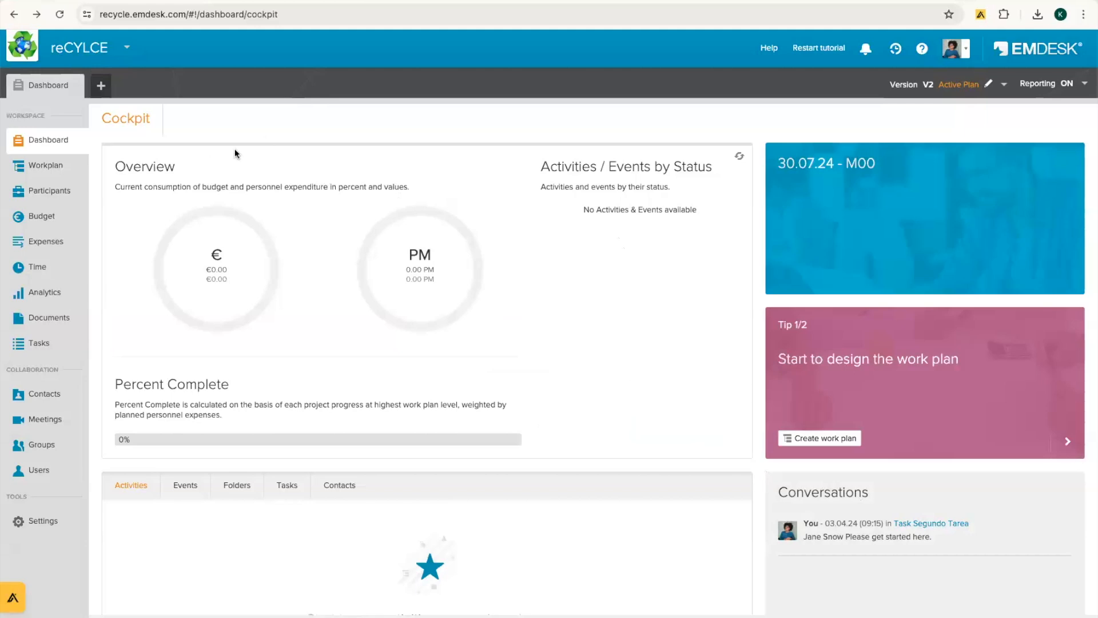
{"action": "scroll", "coordinate": [804, 373], "scroll_direction": "down", "scroll_amount": 5}
{"action": "scroll", "coordinate": [804, 373], "scroll_direction": "up", "scroll_amount": 5}
{"action": "left_click", "coordinate": [41, 526]}
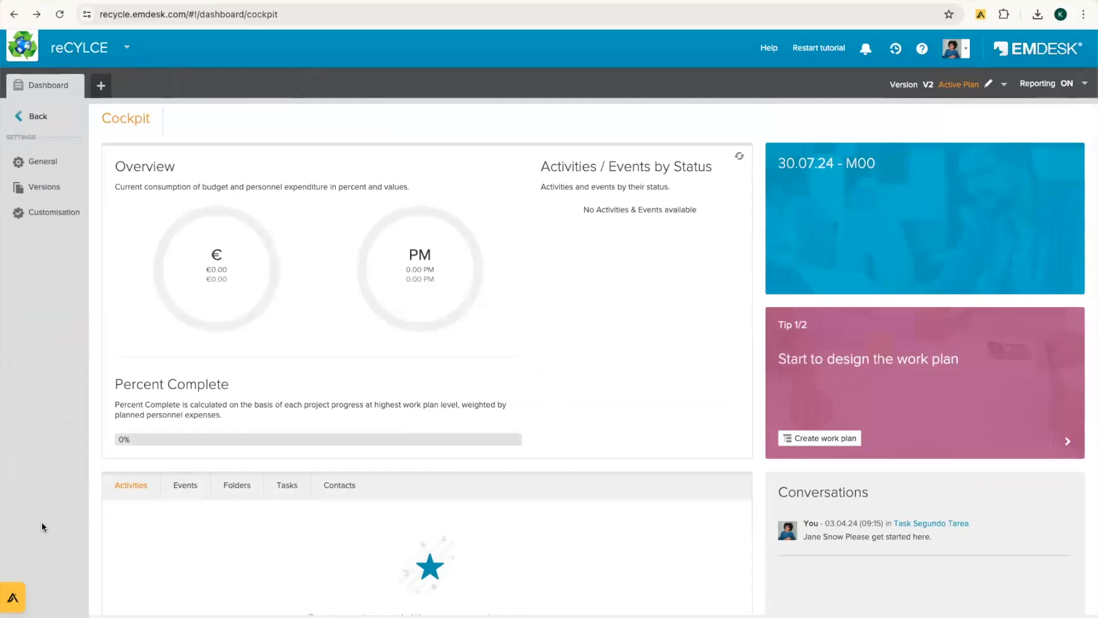
Step: Open the Customisation page listing activity types and activity/event statuses
{"action": "left_click", "coordinate": [56, 214]}
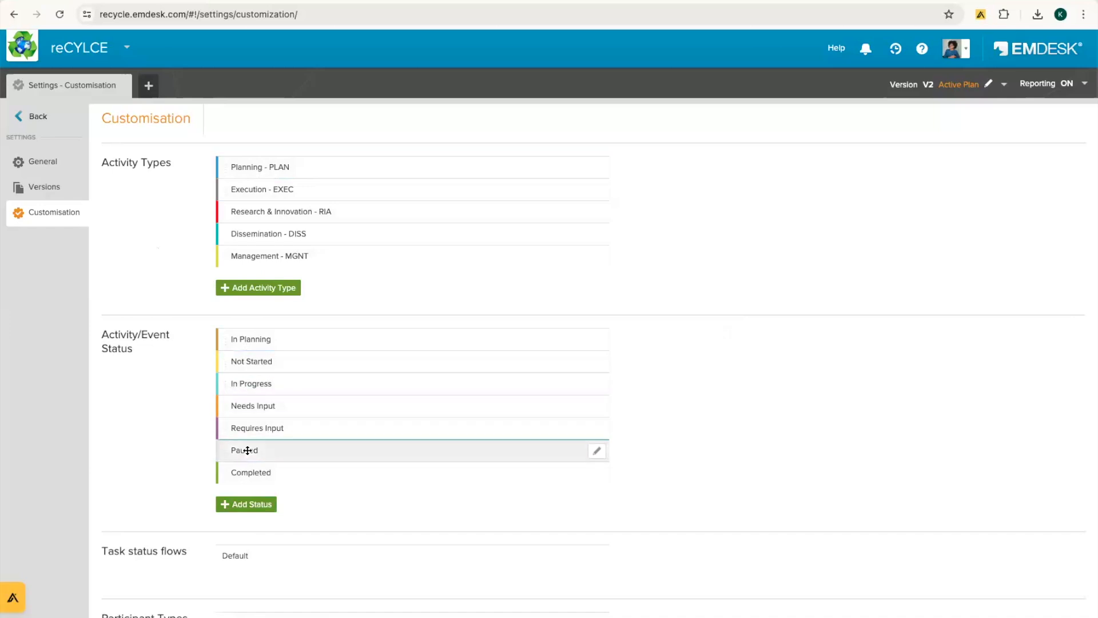
Step: Move Not Started above In Planning in the status list, then inspect the Completed status
{"action": "left_click_drag", "start_coordinate": [223, 359], "coordinate": [229, 337]}
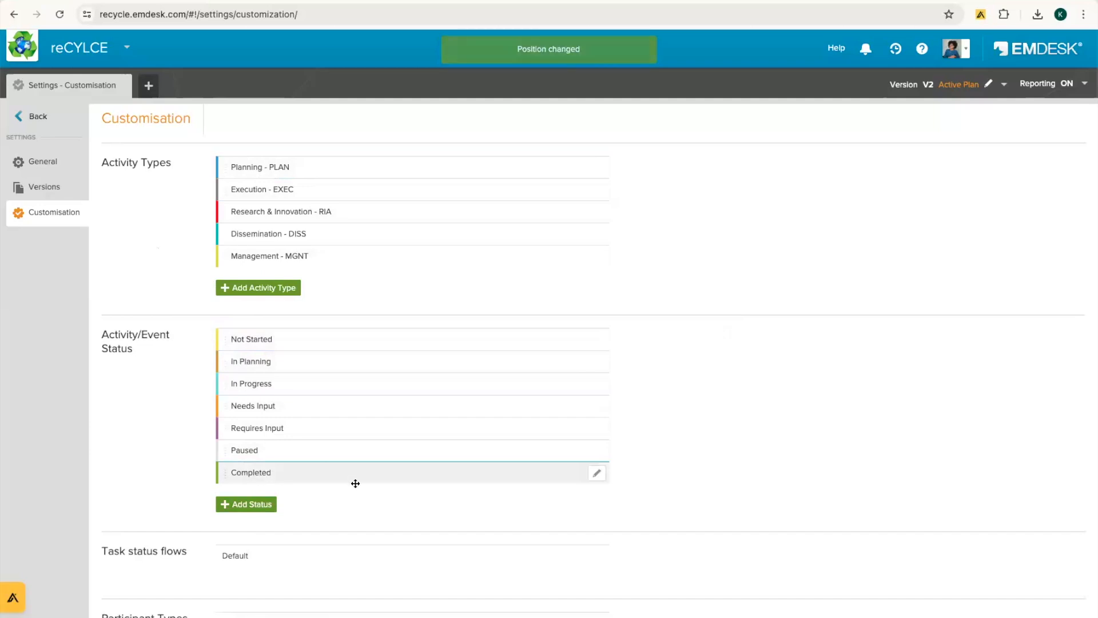
{"action": "mouse_move", "coordinate": [596, 477]}
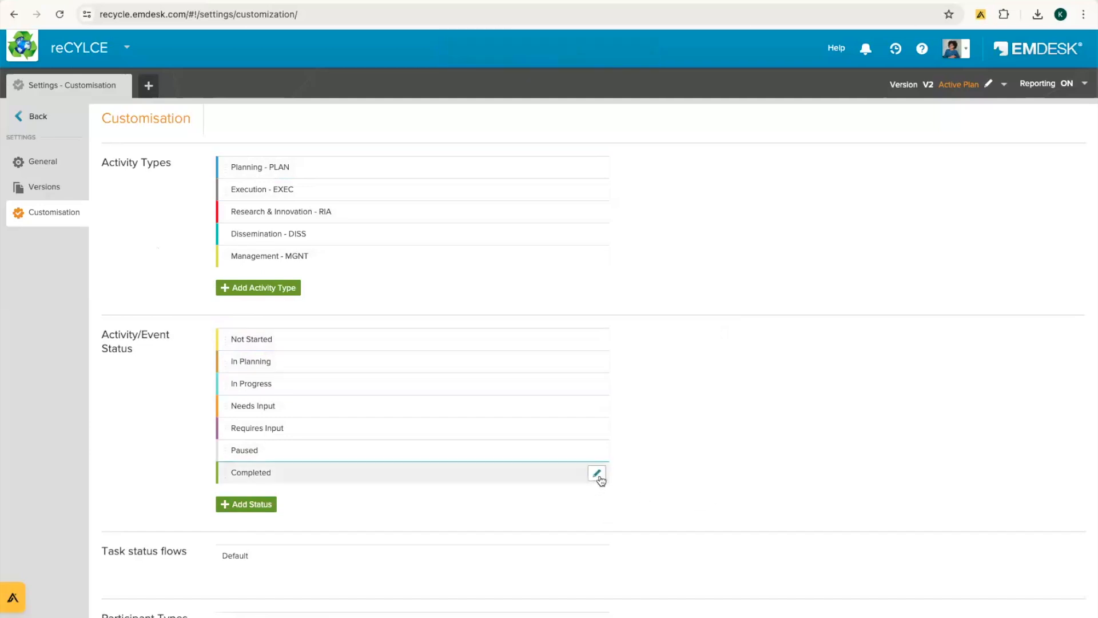
{"action": "left_click", "coordinate": [597, 474]}
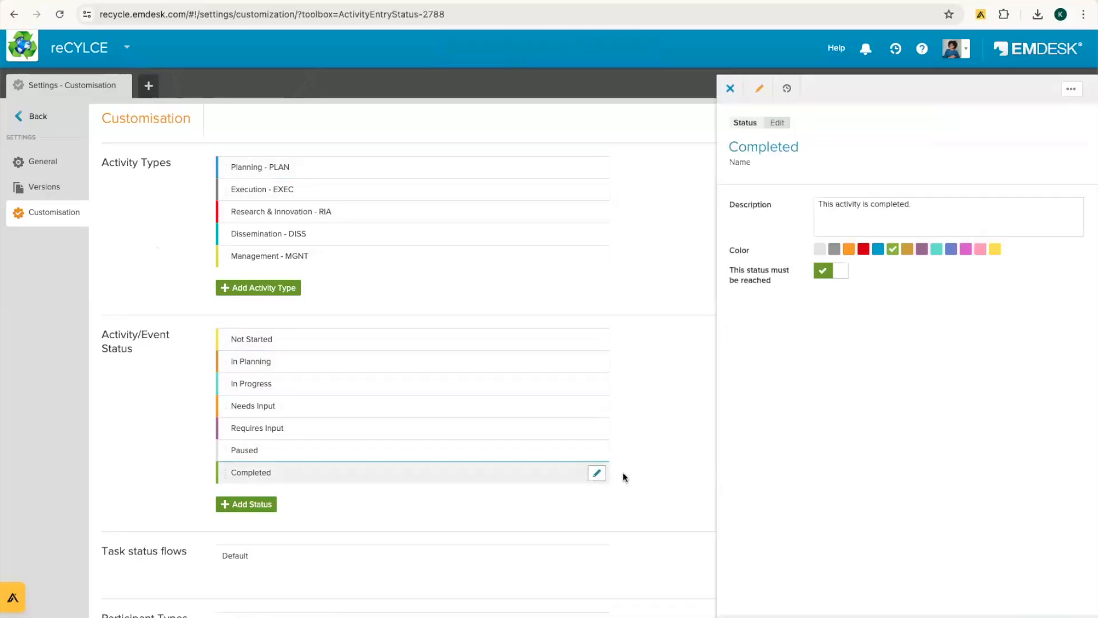
{"action": "left_click", "coordinate": [1071, 90]}
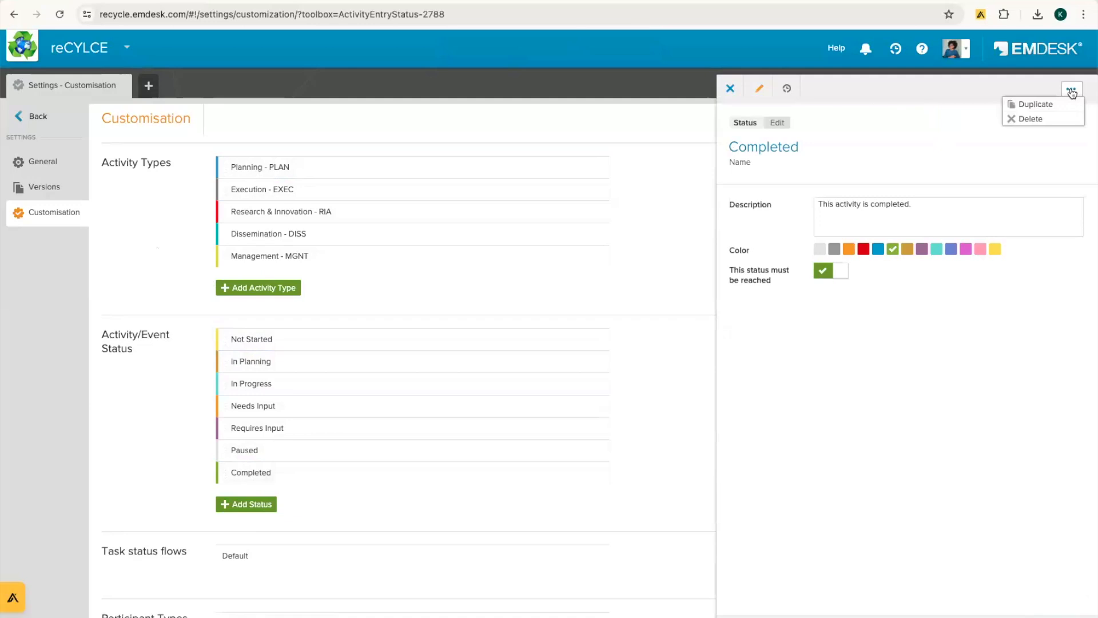
{"action": "left_click", "coordinate": [902, 146]}
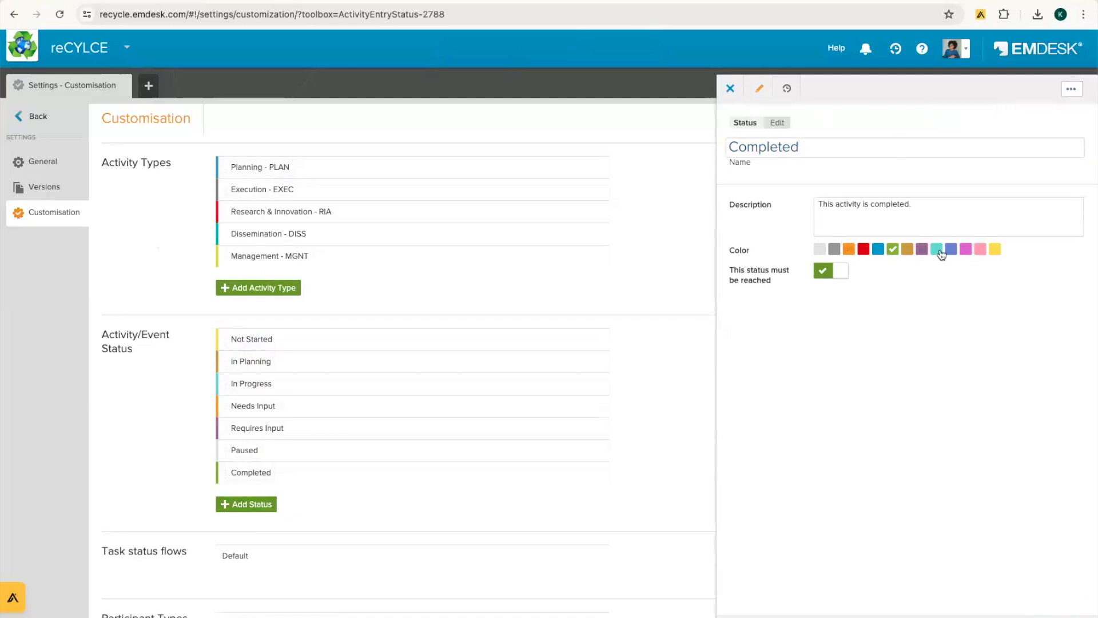
{"action": "left_click", "coordinate": [730, 89]}
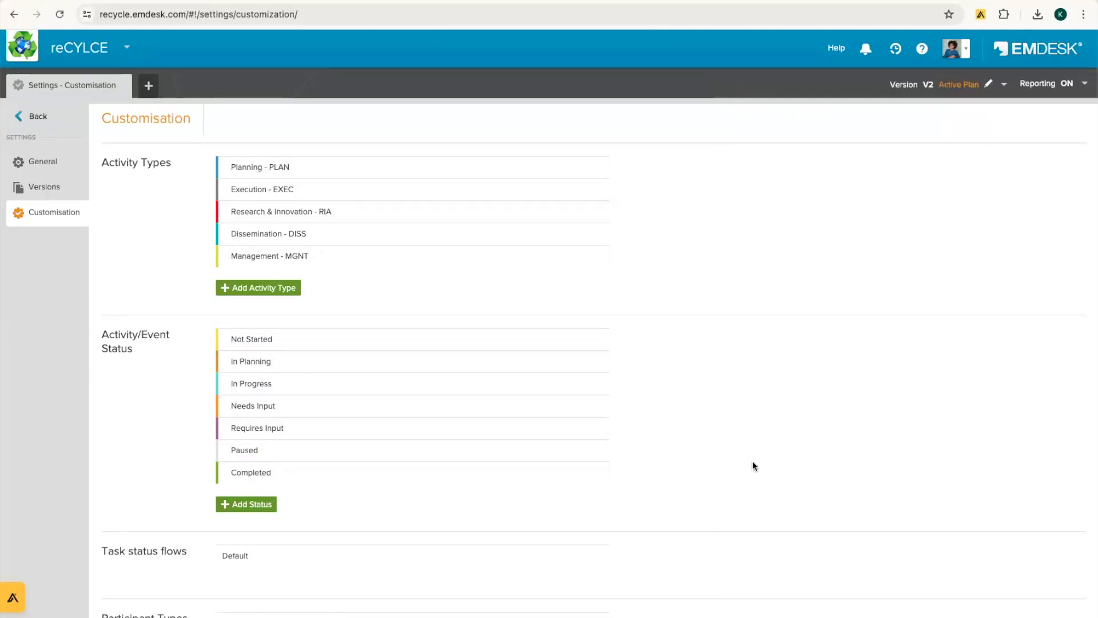
{"action": "scroll", "coordinate": [752, 461], "scroll_direction": "down", "scroll_amount": 5}
{"action": "scroll", "coordinate": [752, 461], "scroll_direction": "down", "scroll_amount": 3}
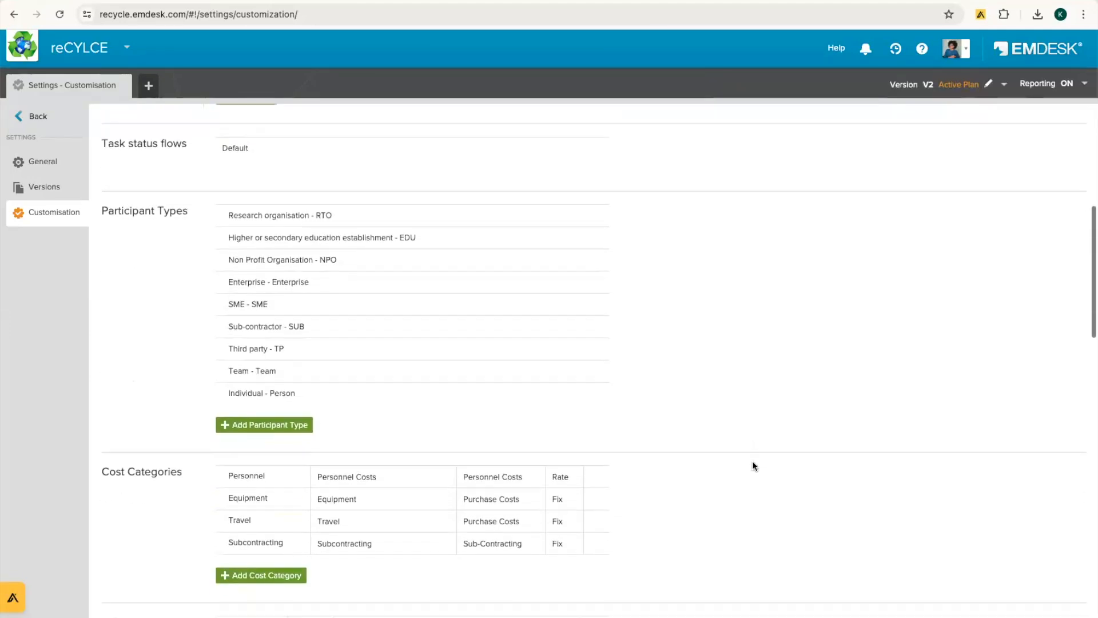
{"action": "scroll", "coordinate": [752, 461], "scroll_direction": "down", "scroll_amount": 1}
{"action": "scroll", "coordinate": [753, 461], "scroll_direction": "down", "scroll_amount": 4}
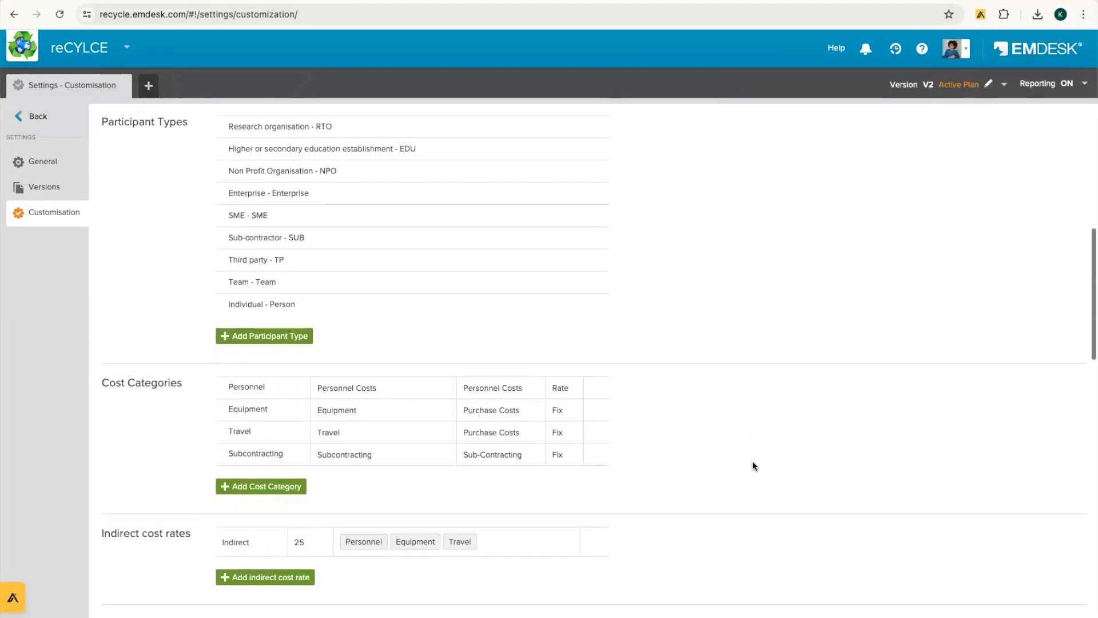
{"action": "scroll", "coordinate": [752, 461], "scroll_direction": "up", "scroll_amount": 1}
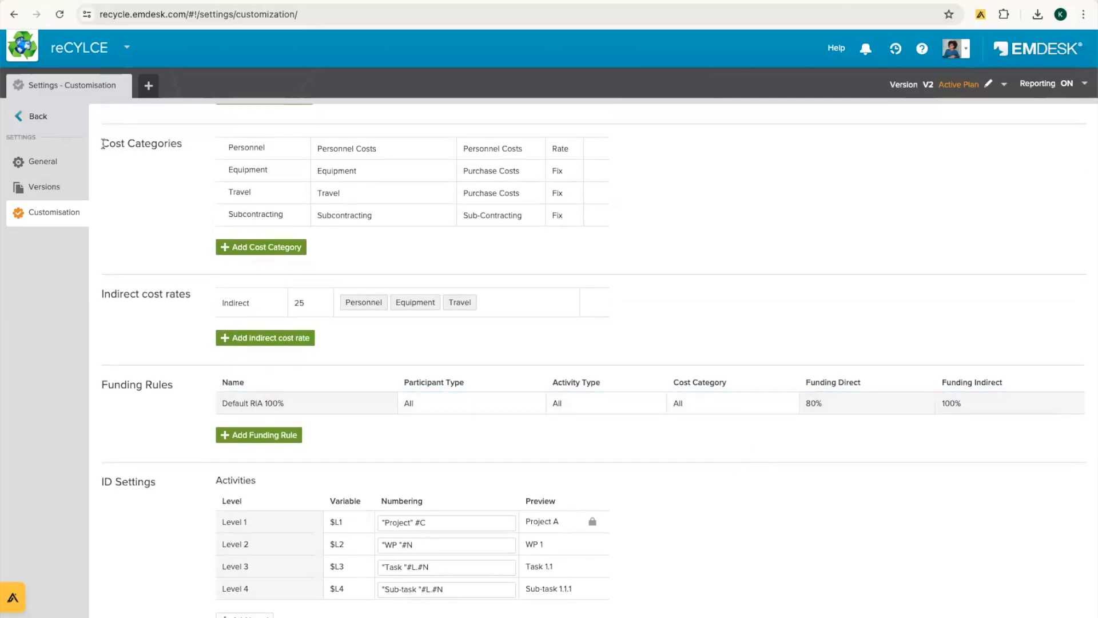
{"action": "left_click_drag", "start_coordinate": [103, 143], "coordinate": [189, 147]}
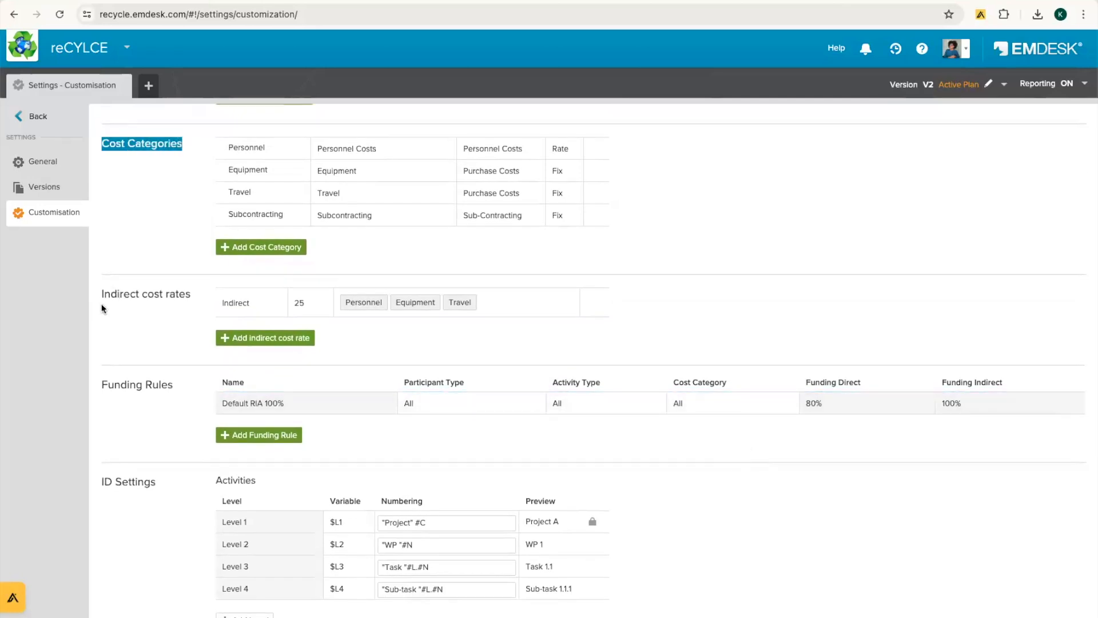
{"action": "left_click_drag", "start_coordinate": [100, 294], "coordinate": [200, 299]}
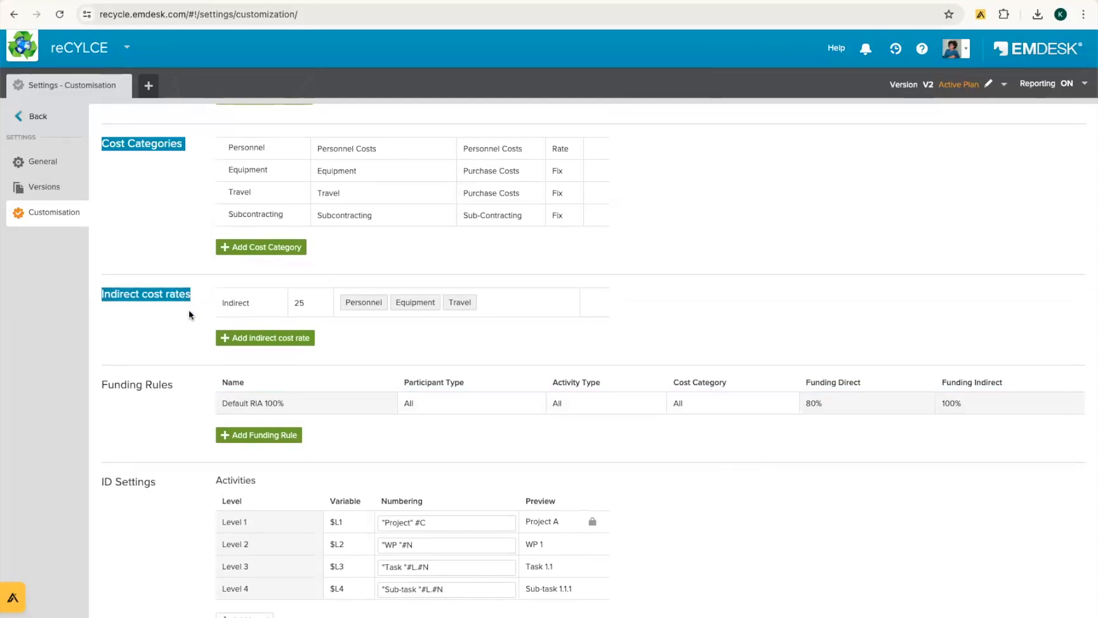
{"action": "left_click", "coordinate": [189, 311]}
{"action": "left_click_drag", "start_coordinate": [103, 386], "coordinate": [186, 386]}
{"action": "left_click", "coordinate": [174, 403]}
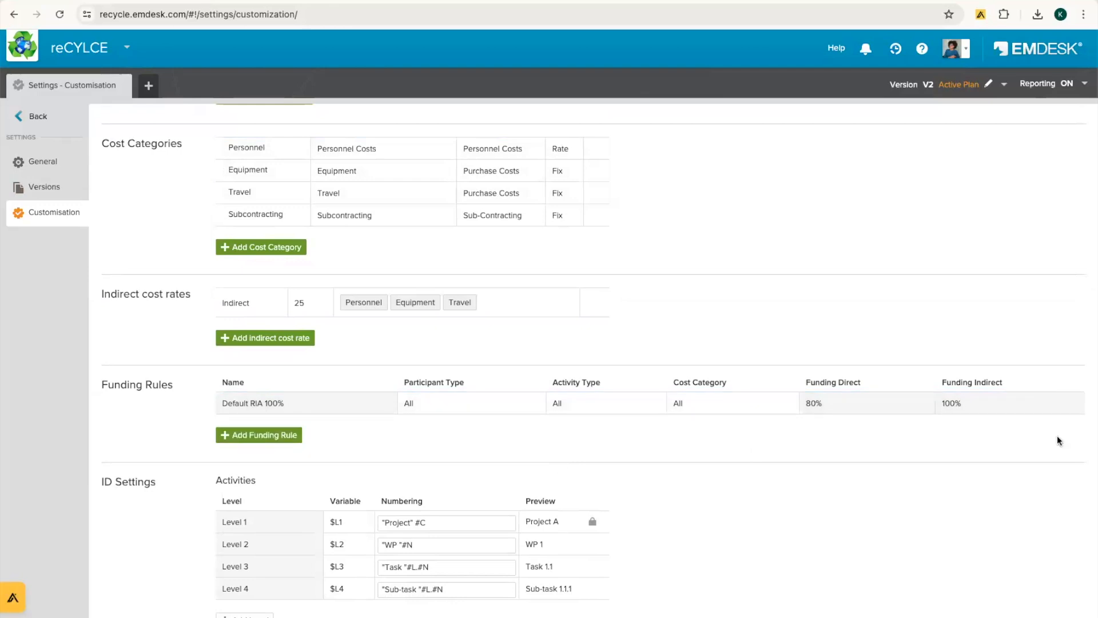
{"action": "left_click", "coordinate": [1072, 404]}
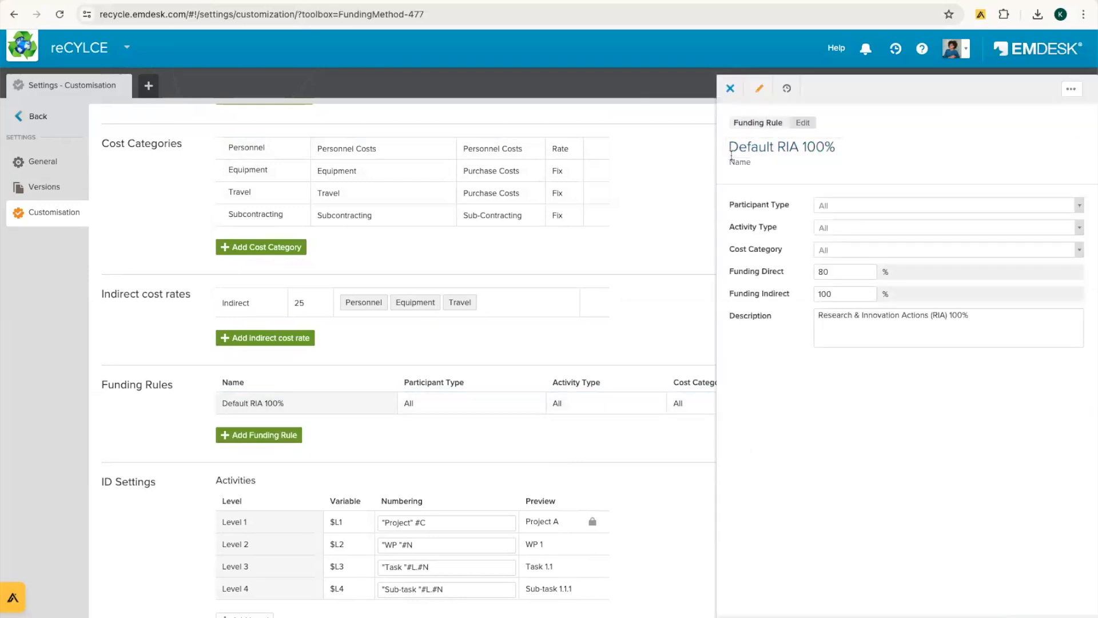
{"action": "left_click_drag", "start_coordinate": [729, 207], "coordinate": [792, 209]}
{"action": "left_click_drag", "start_coordinate": [726, 228], "coordinate": [789, 231]}
{"action": "triple_click", "coordinate": [748, 250]}
{"action": "left_click", "coordinate": [849, 408]}
{"action": "left_click_drag", "start_coordinate": [730, 274], "coordinate": [791, 278]}
{"action": "triple_click", "coordinate": [739, 294]}
{"action": "left_click", "coordinate": [867, 393]}
{"action": "left_click", "coordinate": [1071, 89]}
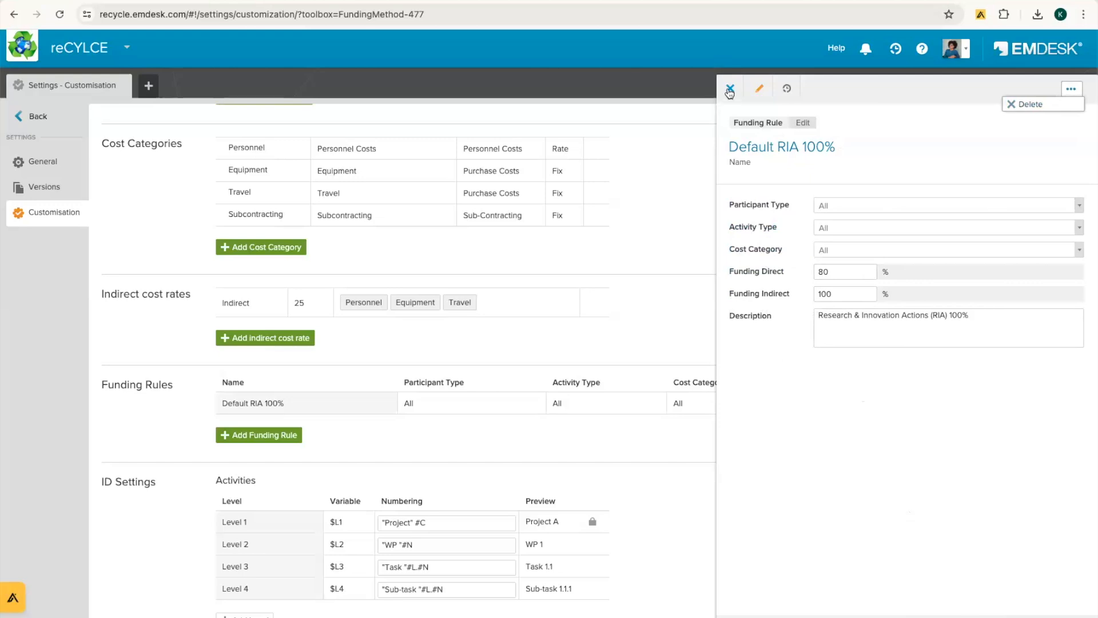
{"action": "left_click", "coordinate": [730, 88]}
{"action": "scroll", "coordinate": [745, 427], "scroll_direction": "down", "scroll_amount": 5}
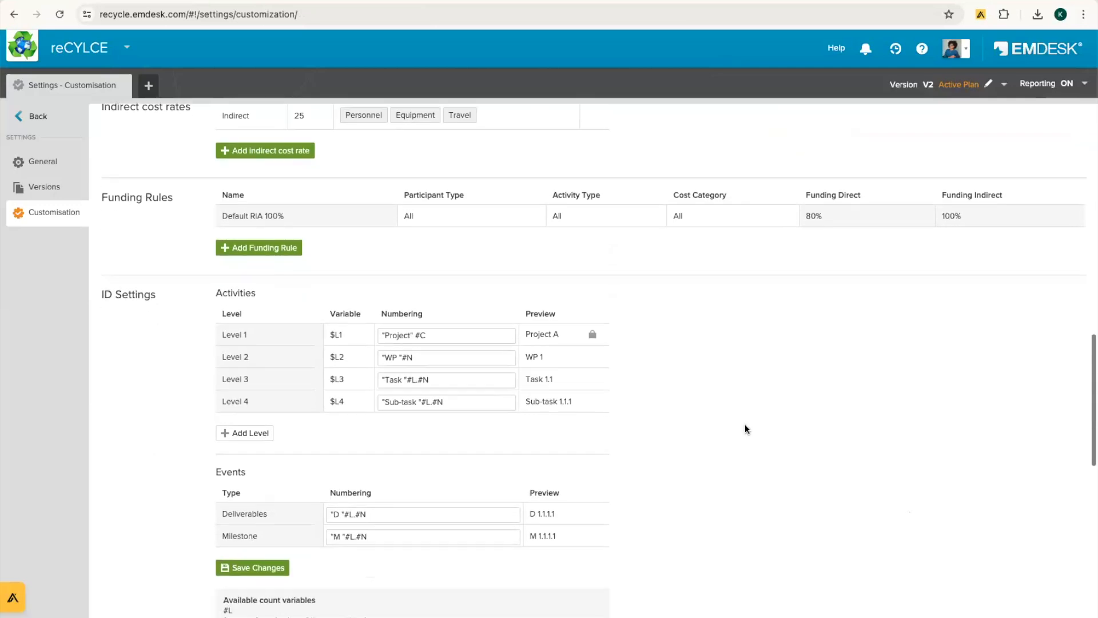
Step: Review the Project, WP, Task and Sub prefixes of the activity numbering levels
{"action": "scroll", "coordinate": [745, 427], "scroll_direction": "down", "scroll_amount": 1}
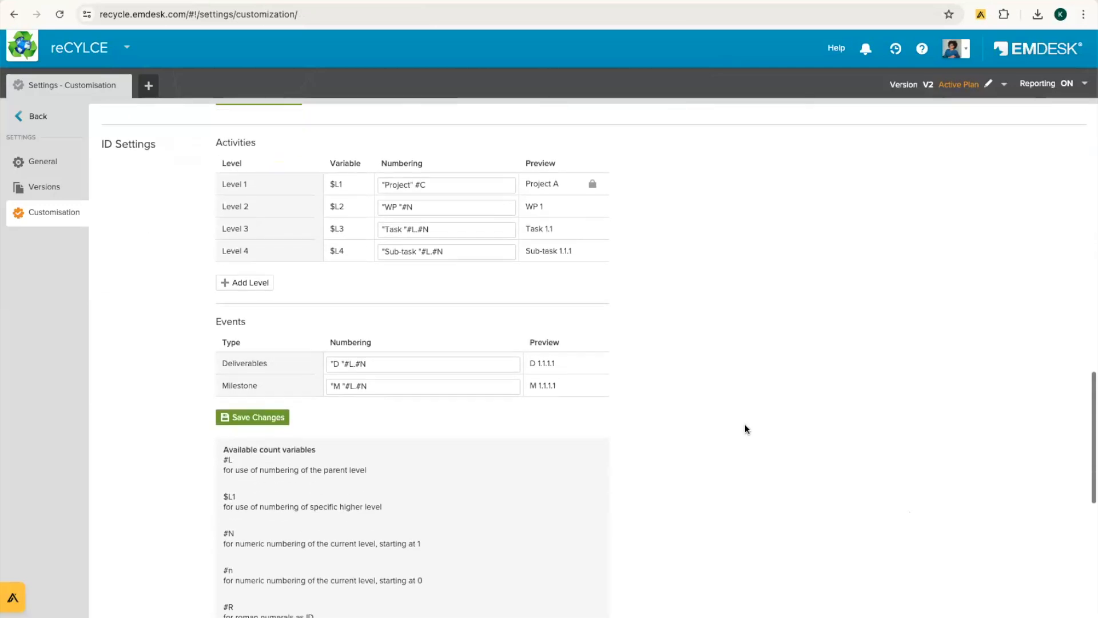
{"action": "scroll", "coordinate": [744, 424], "scroll_direction": "up", "scroll_amount": 1}
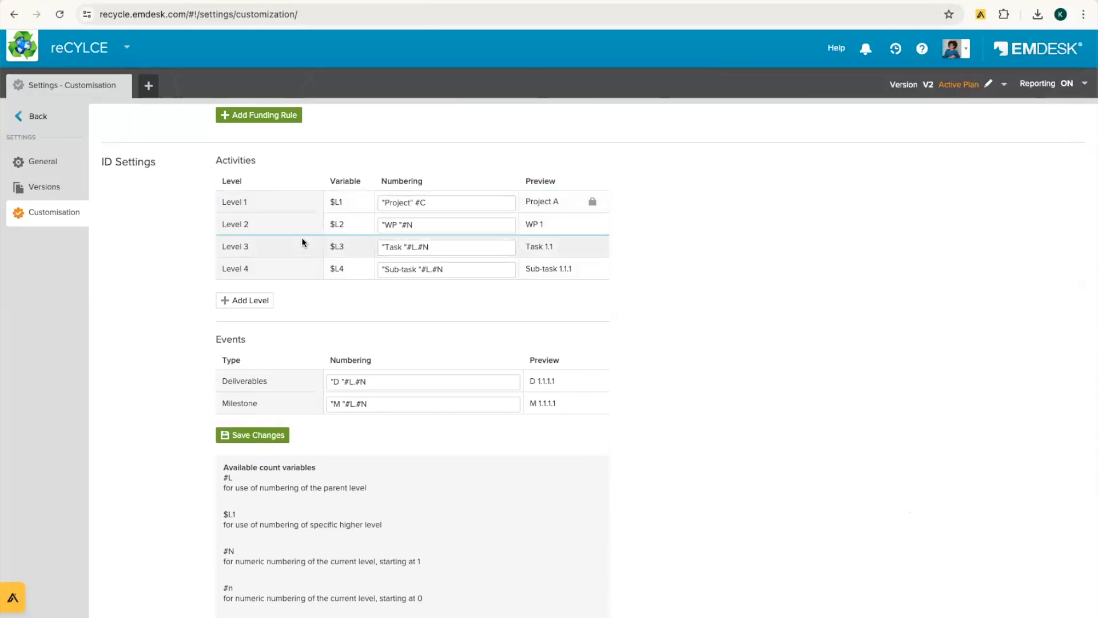
{"action": "double_click", "coordinate": [384, 202]}
{"action": "double_click", "coordinate": [392, 226]}
{"action": "double_click", "coordinate": [392, 247]}
{"action": "double_click", "coordinate": [390, 269]}
{"action": "left_click", "coordinate": [799, 356]}
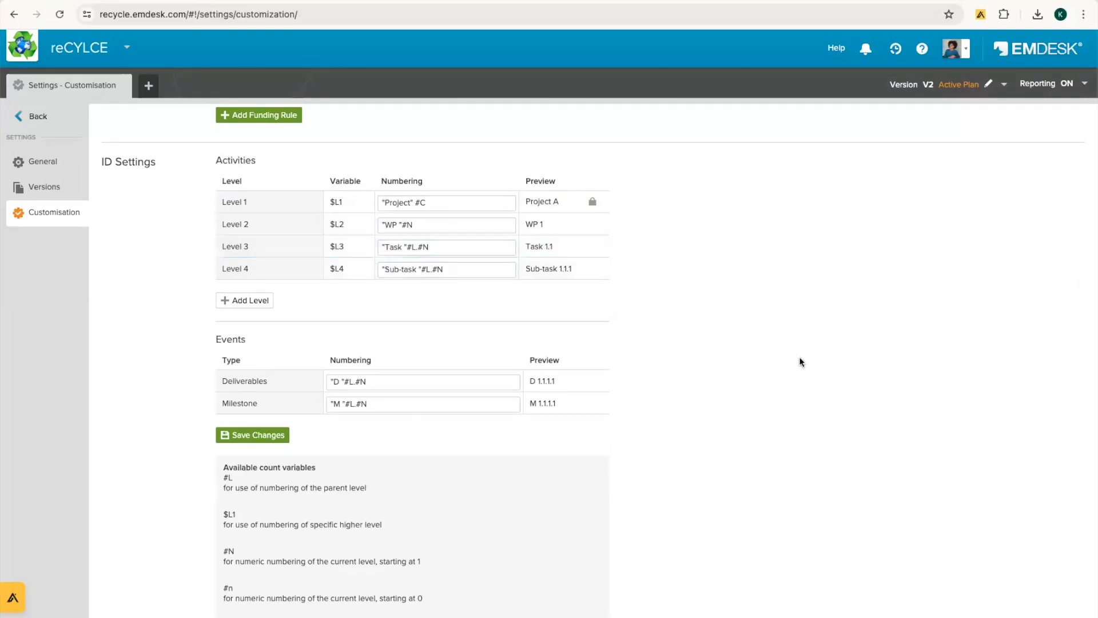
Step: Change participant ID prefixes to Staff for Level 1 and Sub-Staff for Level 2, and save
{"action": "scroll", "coordinate": [798, 355], "scroll_direction": "down", "scroll_amount": 2}
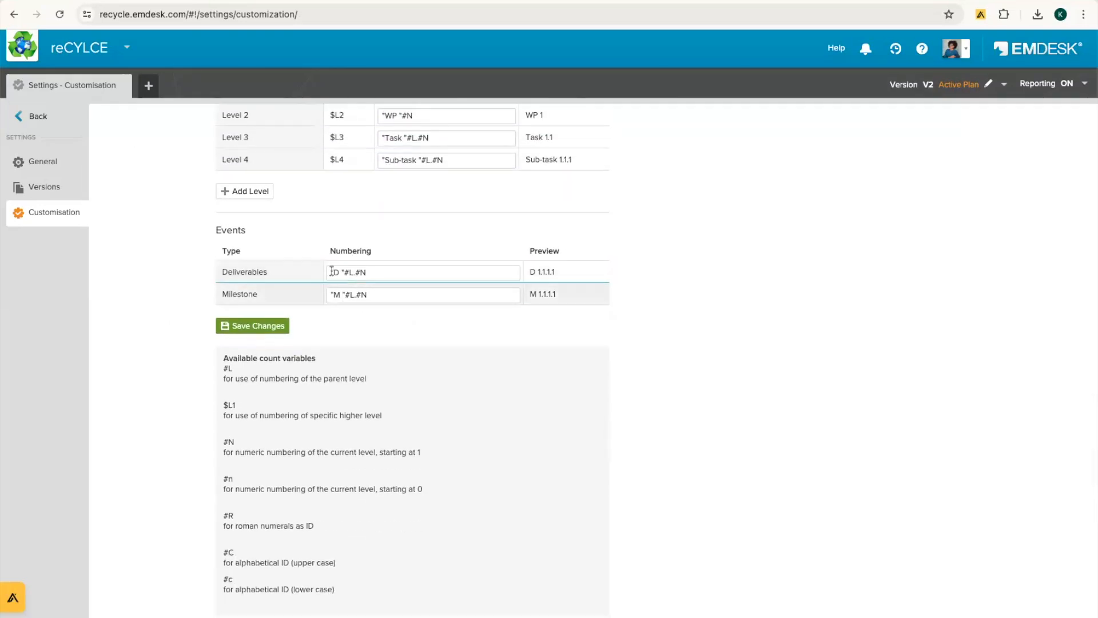
{"action": "scroll", "coordinate": [772, 396], "scroll_direction": "down", "scroll_amount": 8}
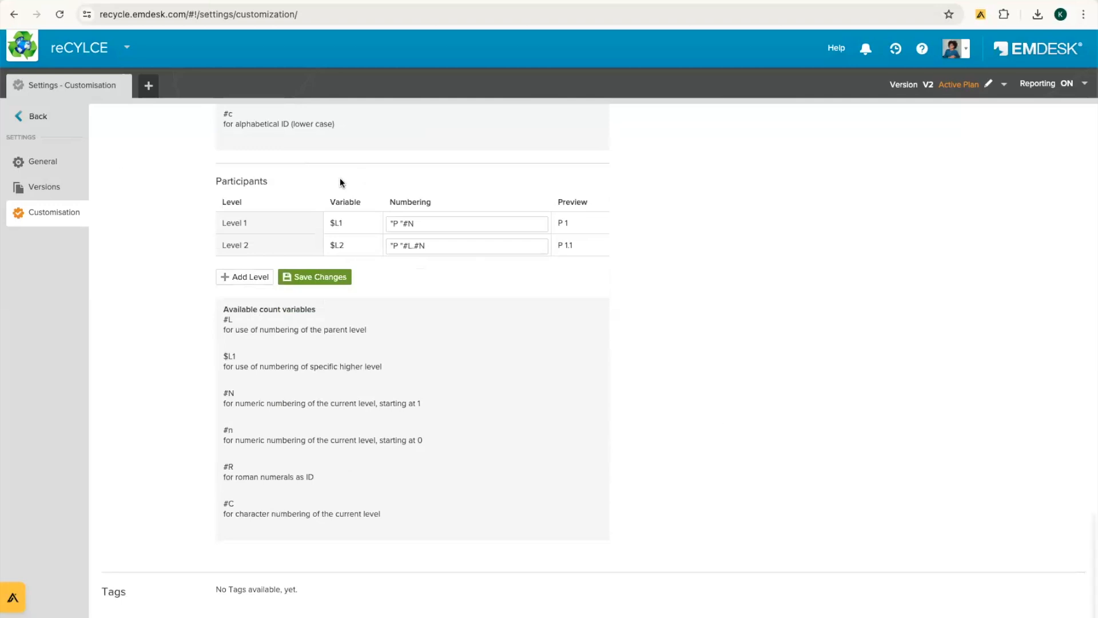
{"action": "double_click", "coordinate": [395, 223]}
{"action": "type", "text": "Staff"}
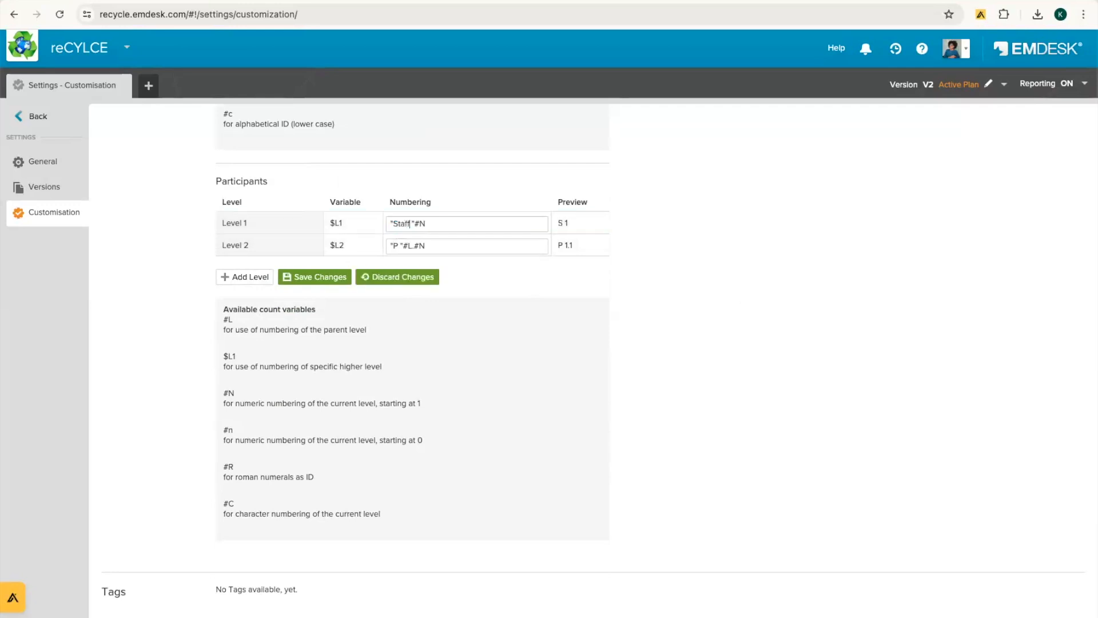
{"action": "left_click", "coordinate": [393, 246]}
{"action": "type", "text": "+Sub-S"}
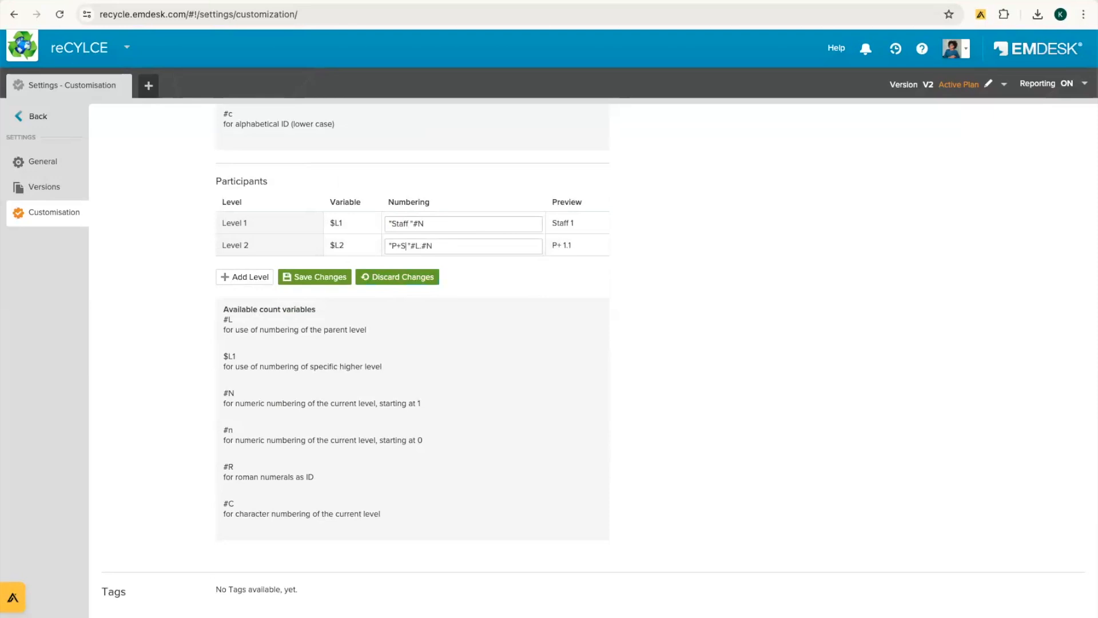
{"action": "type", "text": "taff"}
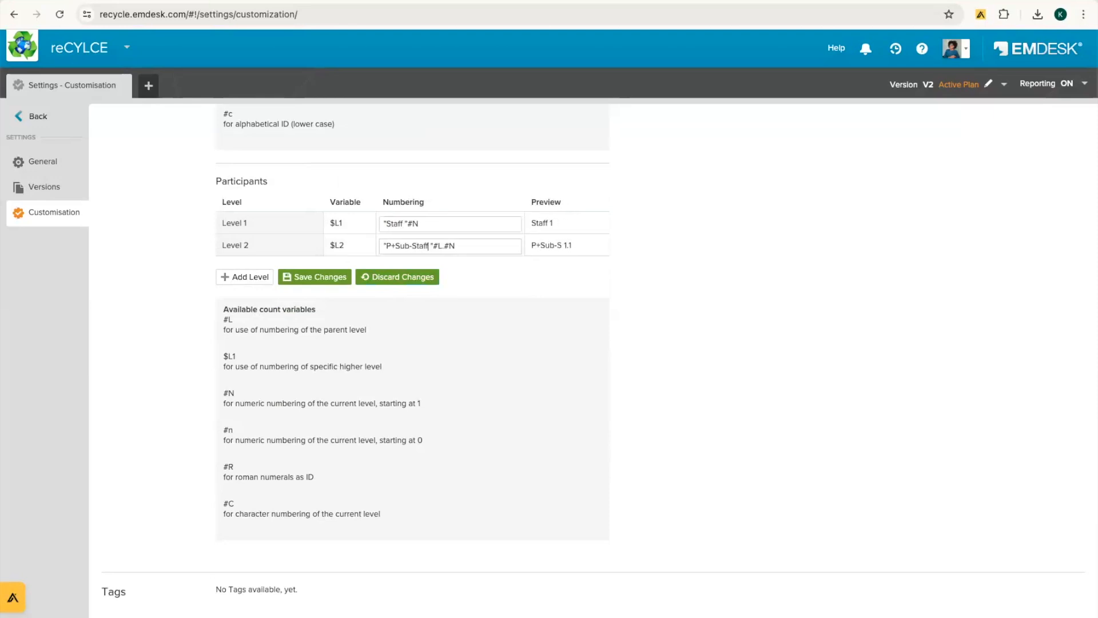
{"action": "left_click", "coordinate": [391, 245]}
{"action": "key", "text": "BackSpace"}
{"action": "key", "text": "BackSpace"}
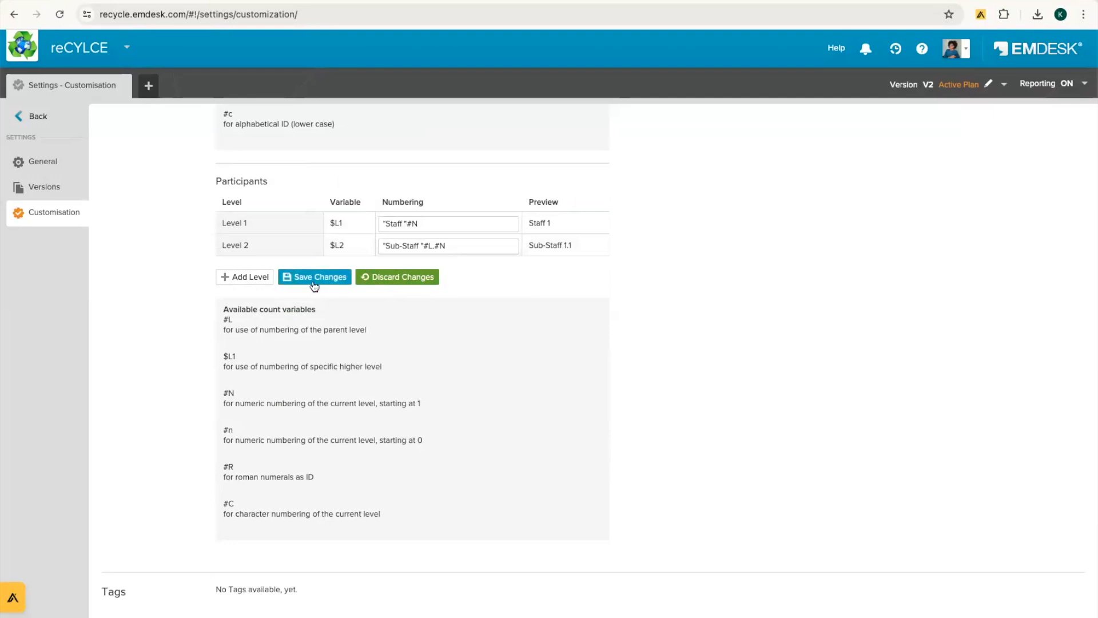
{"action": "left_click", "coordinate": [312, 279]}
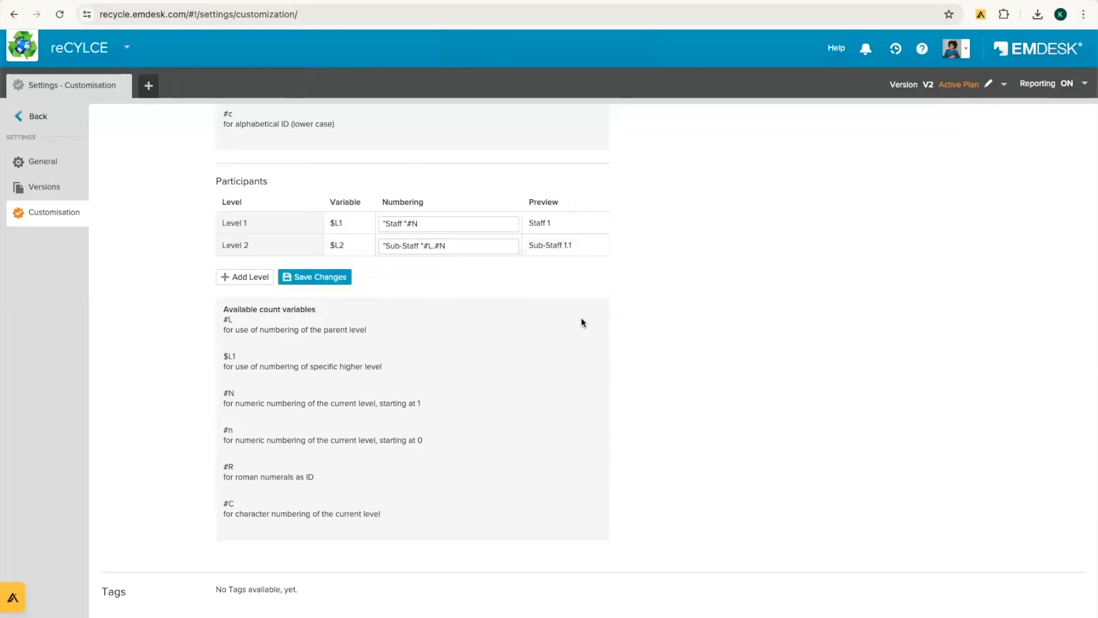
Step: Check the saved Participants numbering showing the Staff and Sub-Staff prefixes
{"action": "left_click_drag", "start_coordinate": [214, 182], "coordinate": [294, 184]}
{"action": "left_click", "coordinate": [294, 185]}
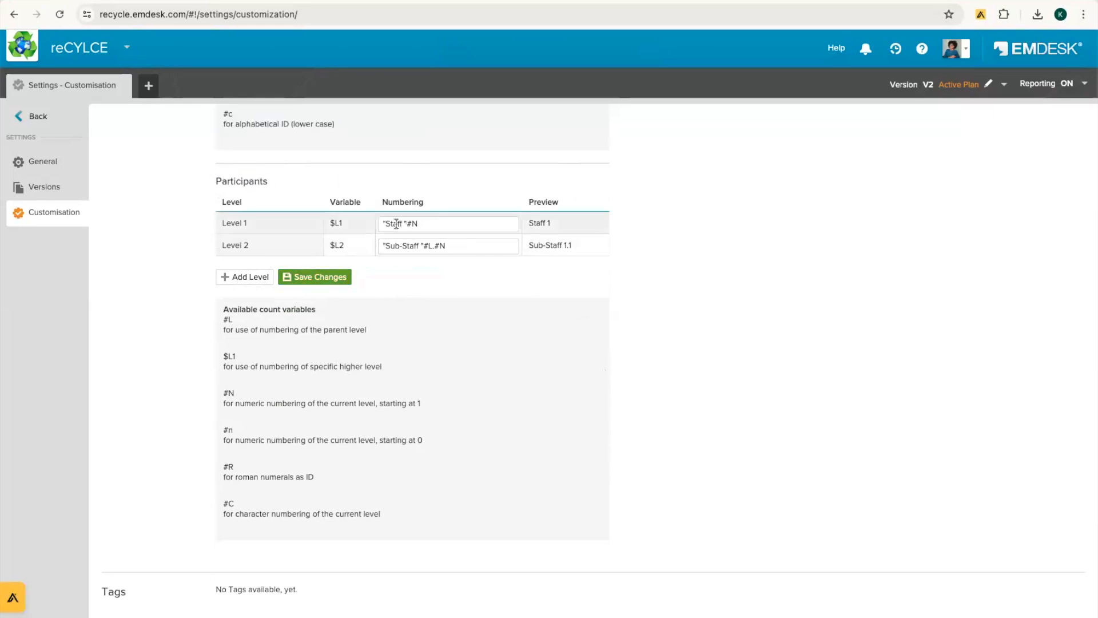
{"action": "double_click", "coordinate": [396, 223]}
{"action": "left_click", "coordinate": [404, 246]}
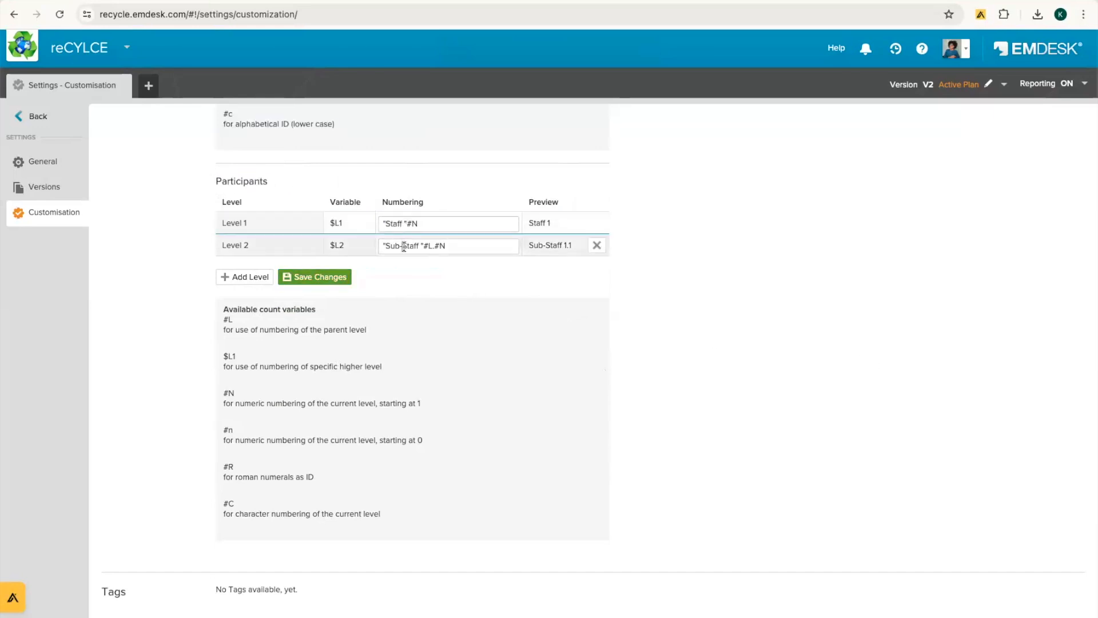
{"action": "double_click", "coordinate": [404, 246]}
{"action": "double_click", "coordinate": [399, 246]}
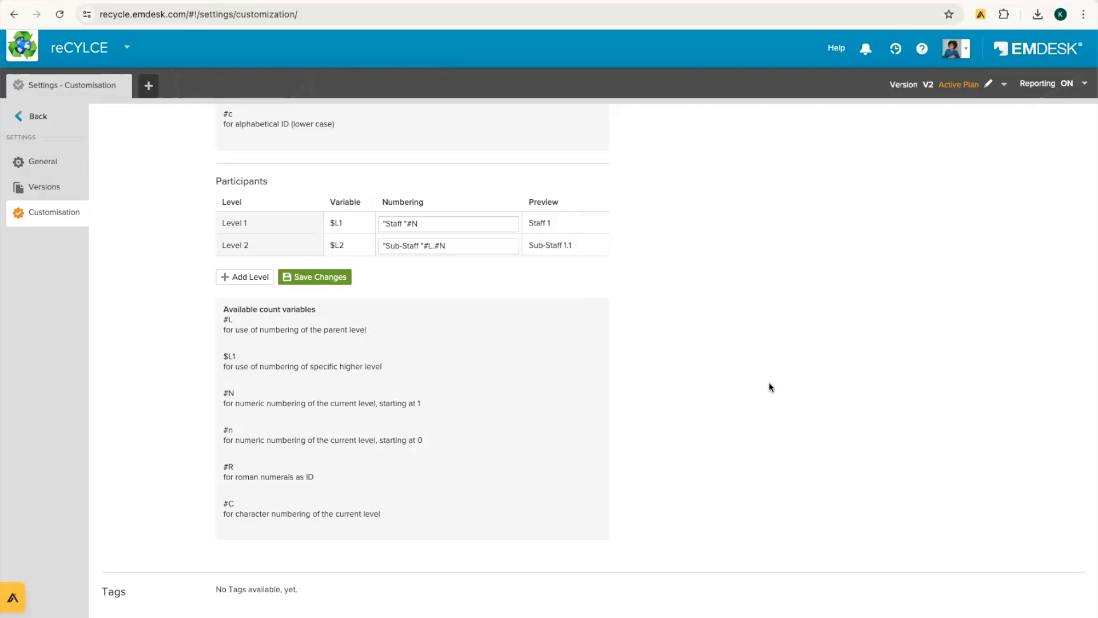
Step: Open General settings and inspect the reCYCLE workspace name and title details
{"action": "left_click", "coordinate": [35, 164]}
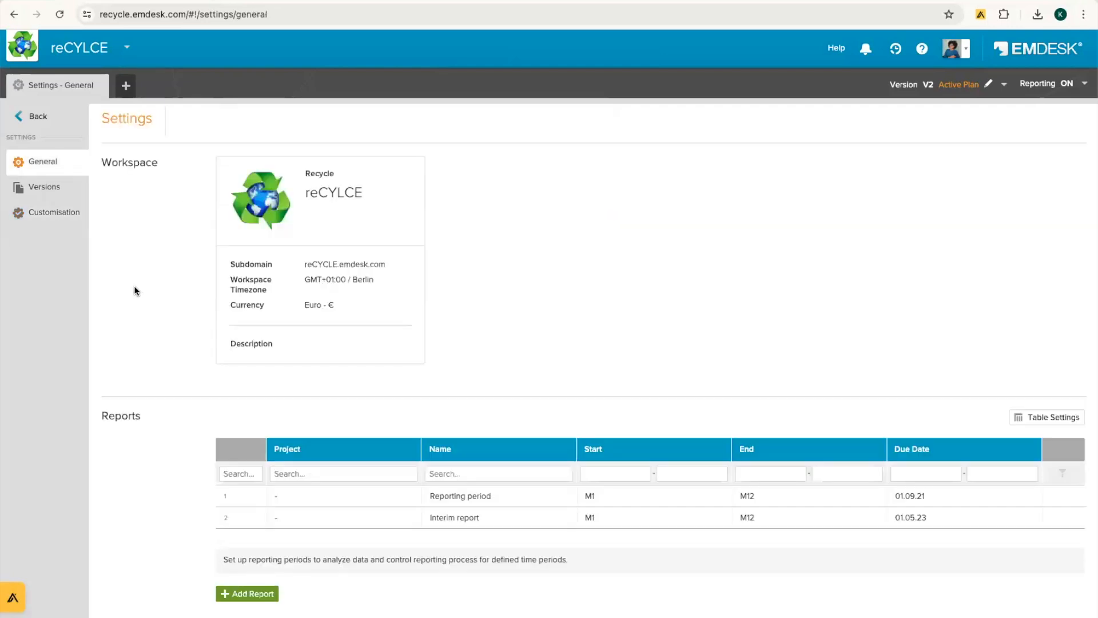
{"action": "mouse_move", "coordinate": [410, 180]}
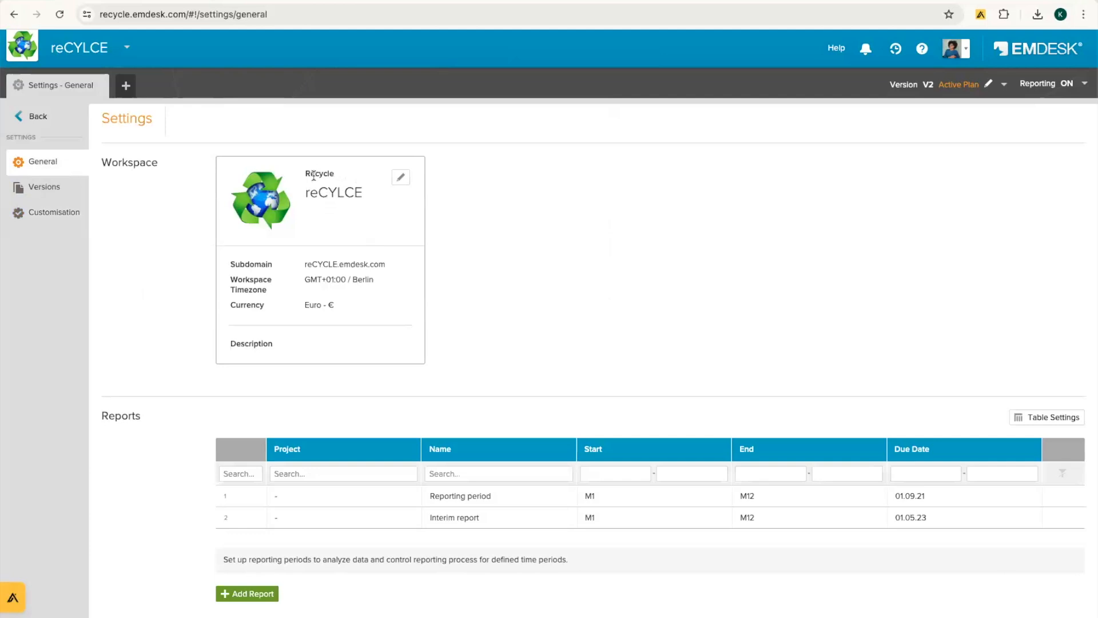
{"action": "left_click", "coordinate": [400, 177]}
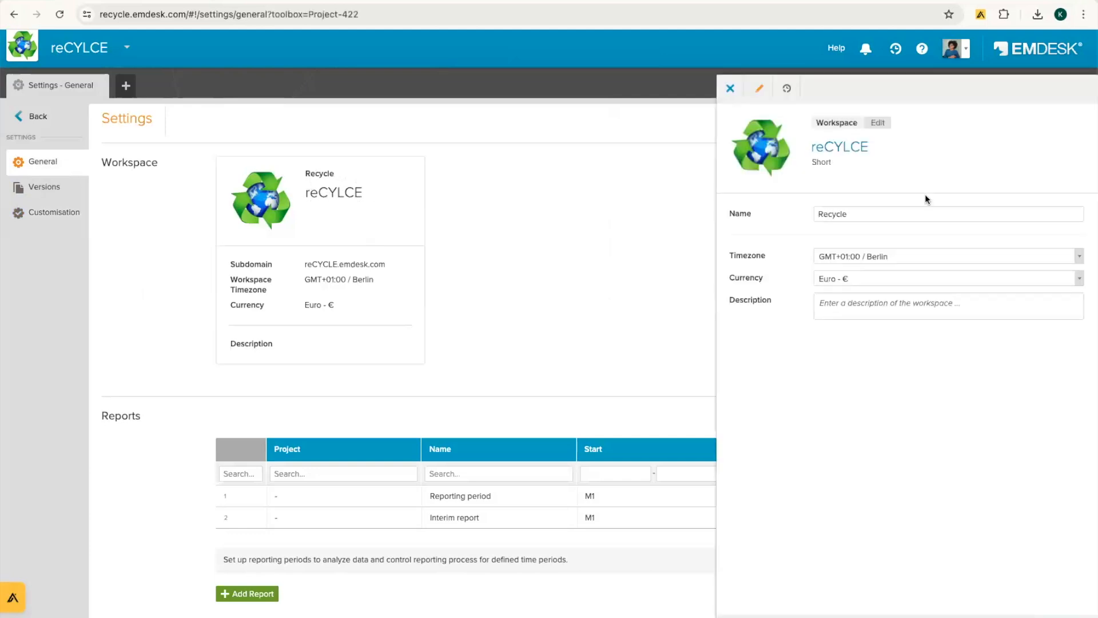
{"action": "left_click_drag", "start_coordinate": [823, 147], "coordinate": [895, 149]}
{"action": "left_click", "coordinate": [894, 148]}
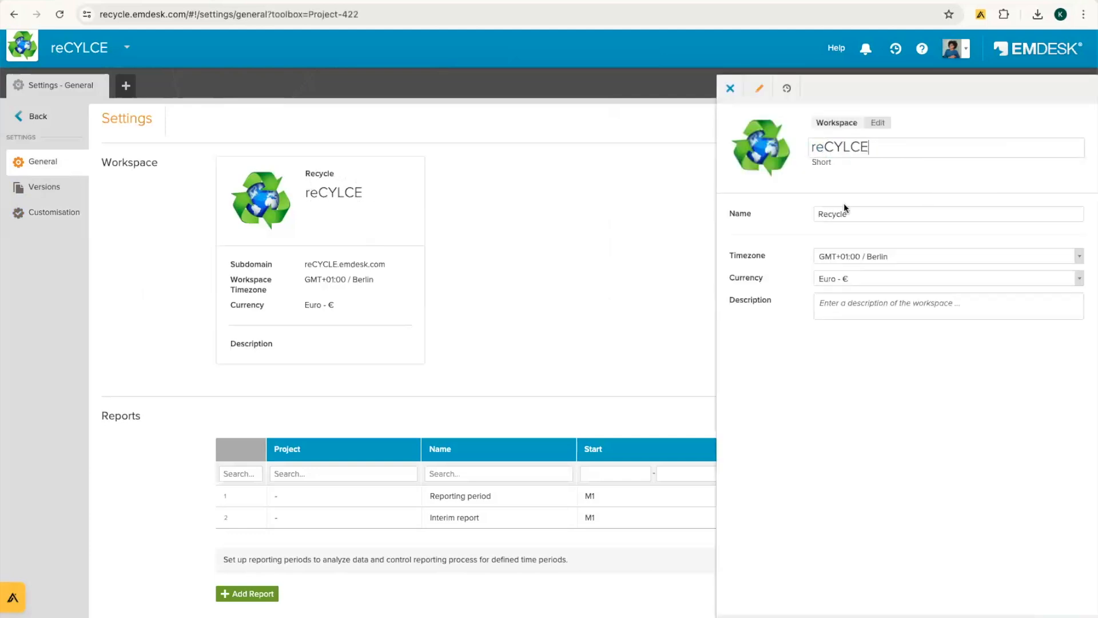
{"action": "left_click_drag", "start_coordinate": [733, 215], "coordinate": [751, 215]}
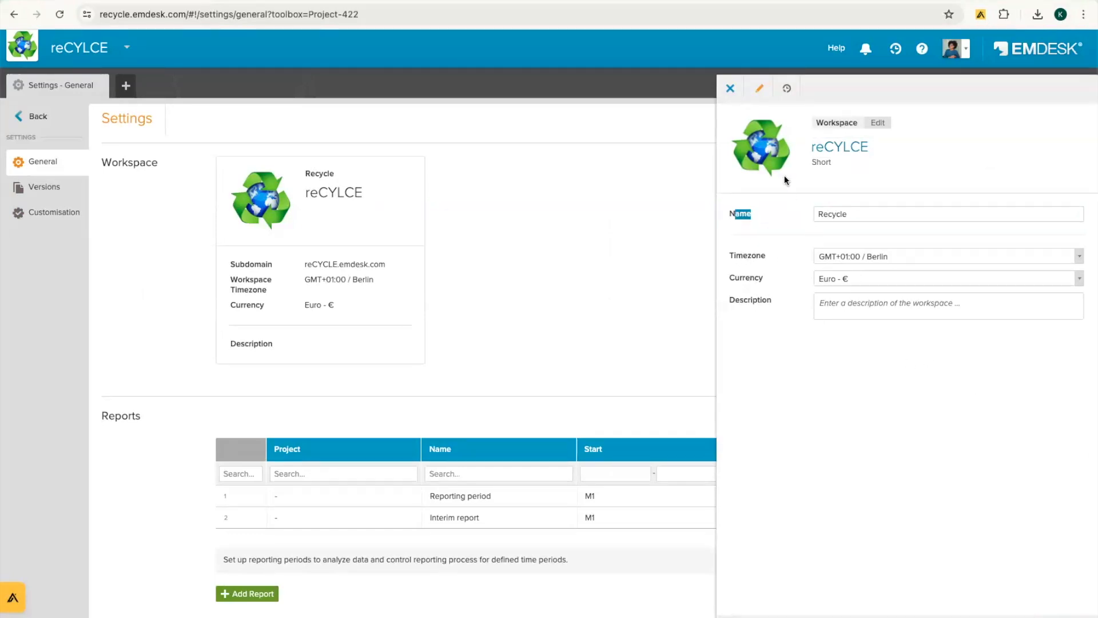
{"action": "mouse_move", "coordinate": [775, 151]}
{"action": "left_click", "coordinate": [729, 88]}
Step: Start a new report, find no projects to pick, discard it, and return to workspace navigation
{"action": "scroll", "coordinate": [635, 281], "scroll_direction": "down", "scroll_amount": 3}
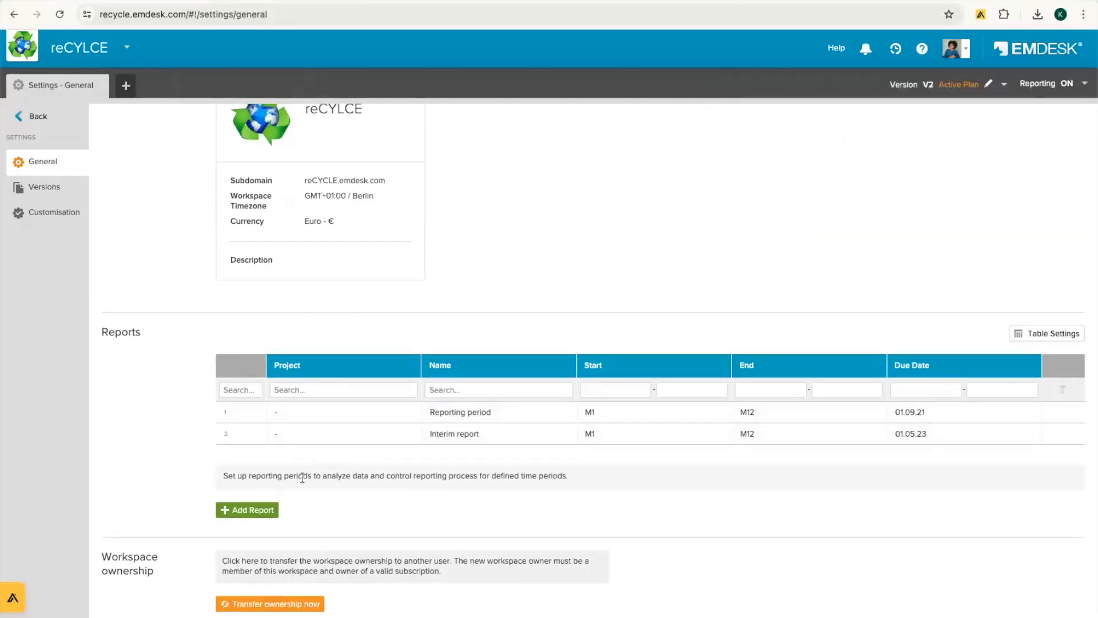
{"action": "left_click", "coordinate": [277, 513]}
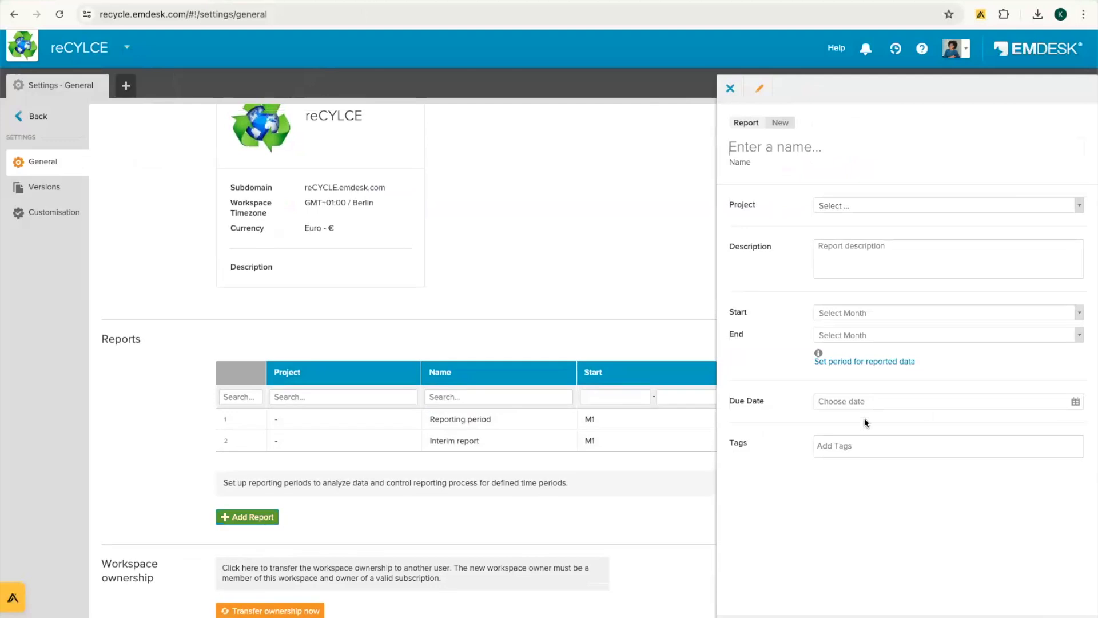
{"action": "left_click", "coordinate": [864, 205]}
{"action": "left_click", "coordinate": [797, 214]}
{"action": "left_click", "coordinate": [843, 211]}
{"action": "left_click", "coordinate": [785, 227]}
{"action": "left_click", "coordinate": [729, 89]}
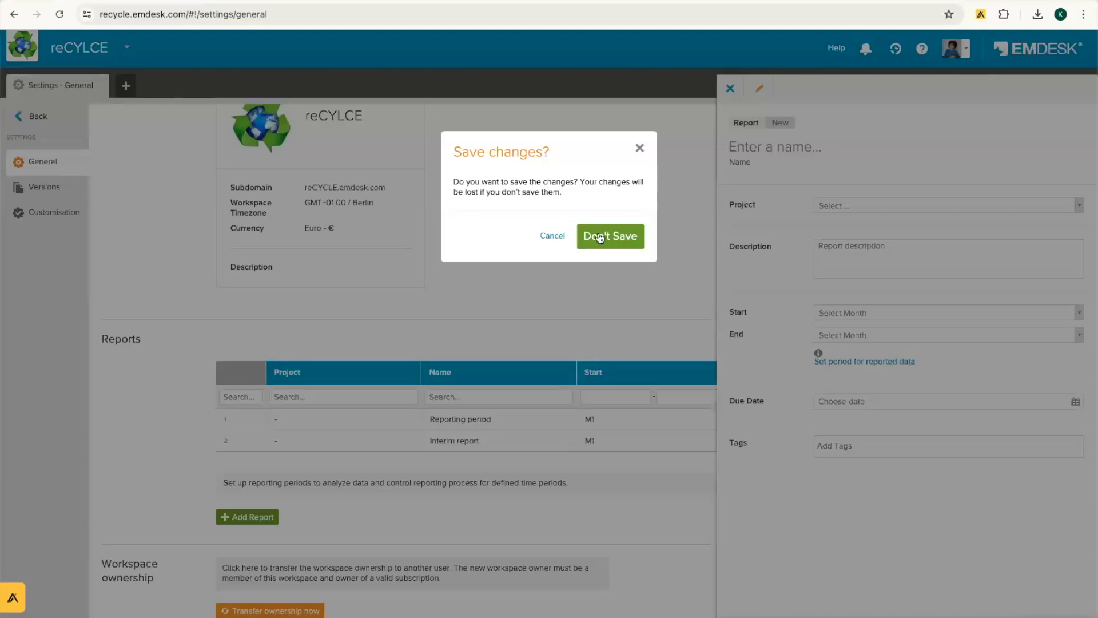
{"action": "left_click", "coordinate": [599, 237]}
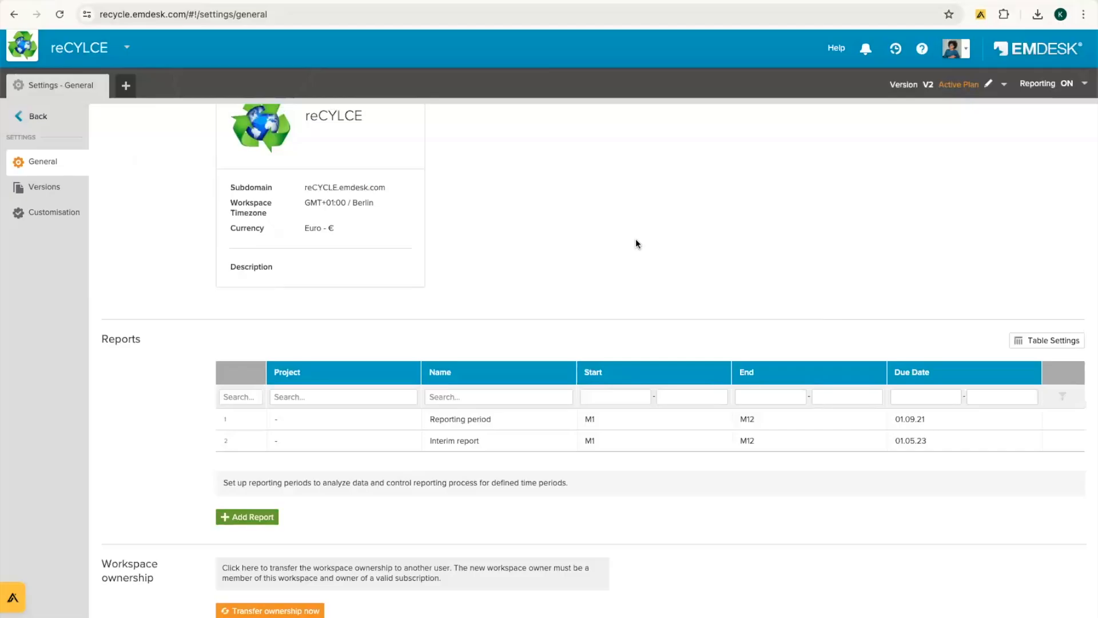
{"action": "left_click", "coordinate": [35, 116]}
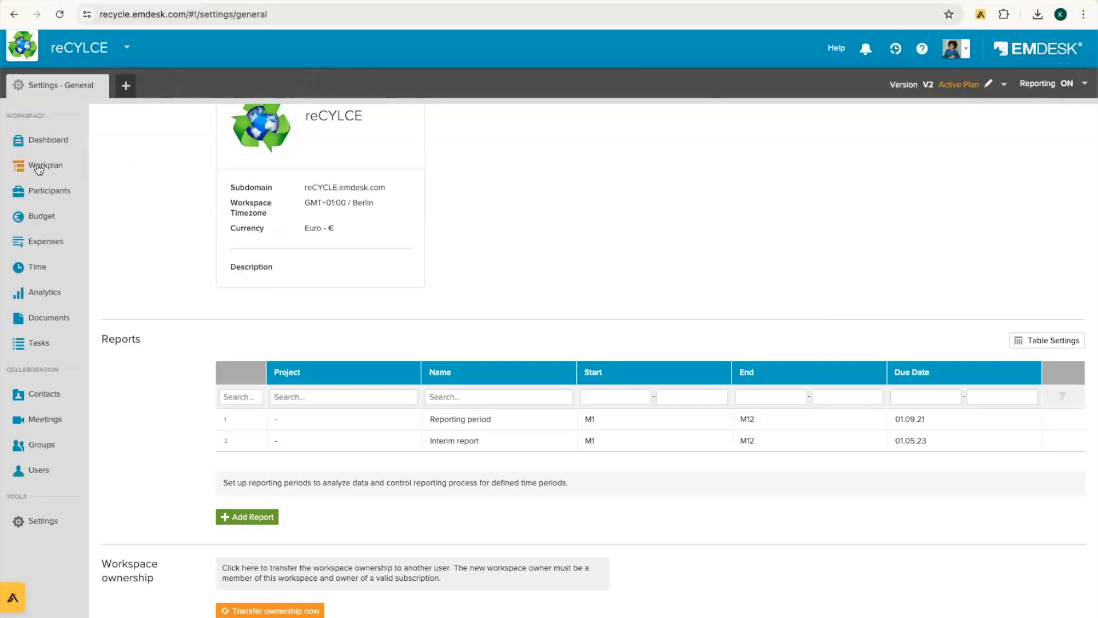
Step: Open the workplan and create the first project, named LeapFrog
{"action": "left_click", "coordinate": [38, 168]}
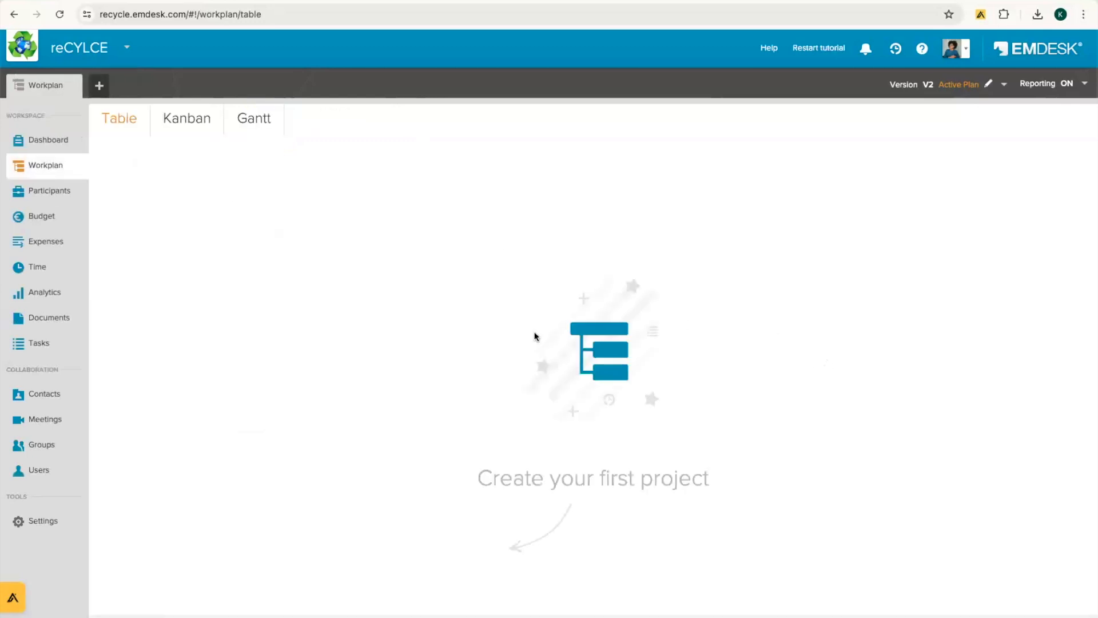
{"action": "left_click_drag", "start_coordinate": [562, 268], "coordinate": [691, 405]}
{"action": "left_click", "coordinate": [602, 433]}
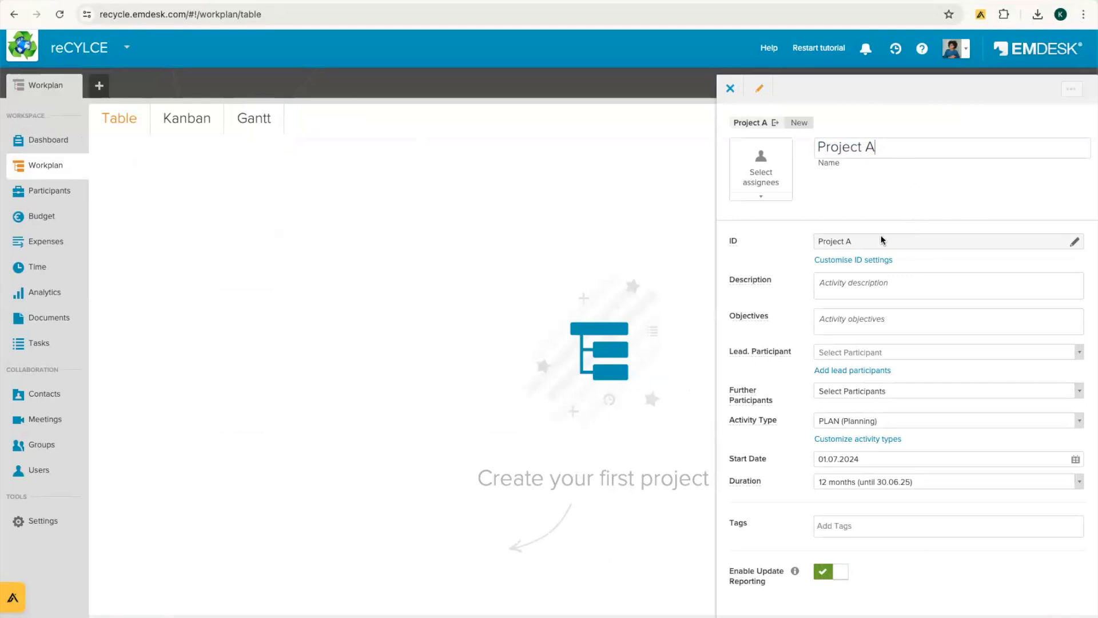
{"action": "double_click", "coordinate": [886, 146]}
{"action": "triple_click", "coordinate": [886, 146]}
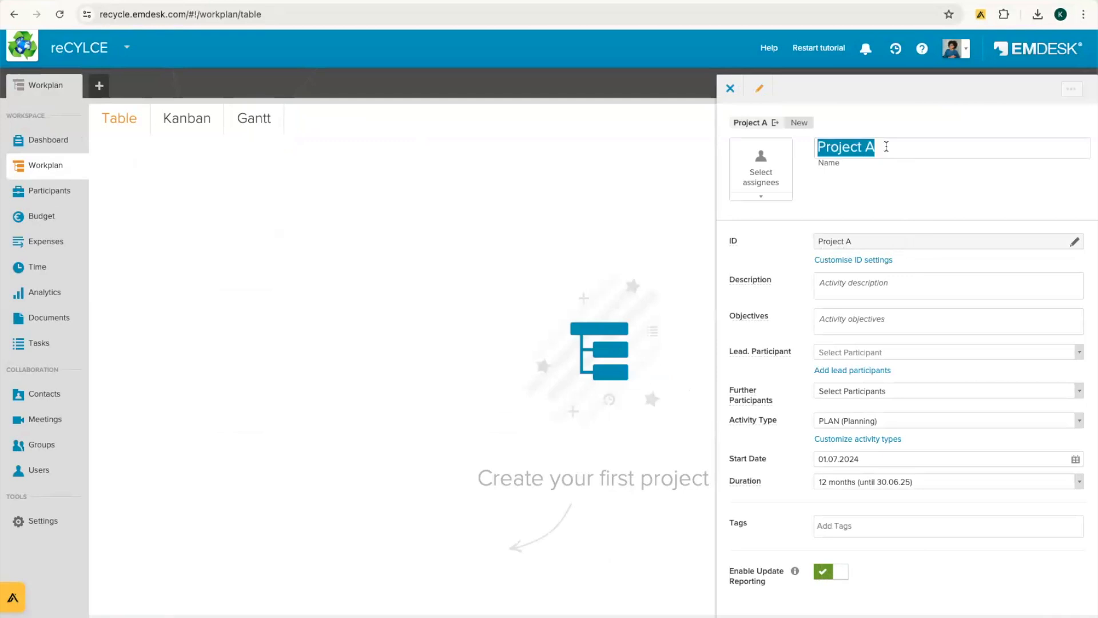
{"action": "type", "text": "Leap"}
{"action": "key", "text": "BackSpace"}
{"action": "type", "text": "Frog"}
{"action": "key", "text": "BackSpace"}
{"action": "key", "text": "BackSpace"}
{"action": "type", "text": "og"}
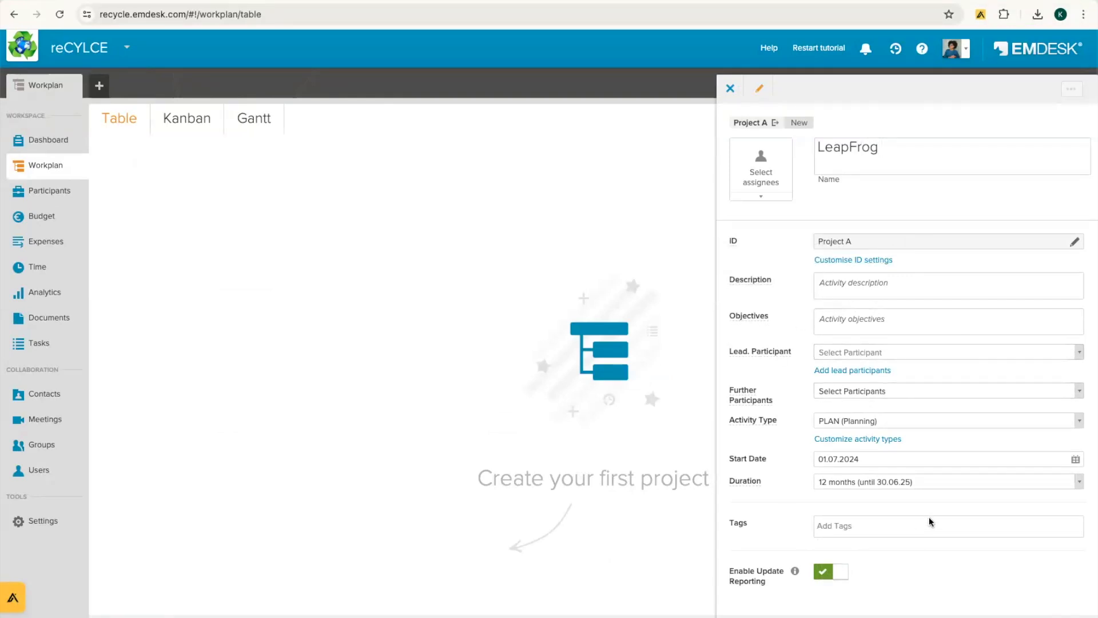
Step: Keep the 01.07.24 start date and set the project duration to 36 months
{"action": "left_click", "coordinate": [844, 460]}
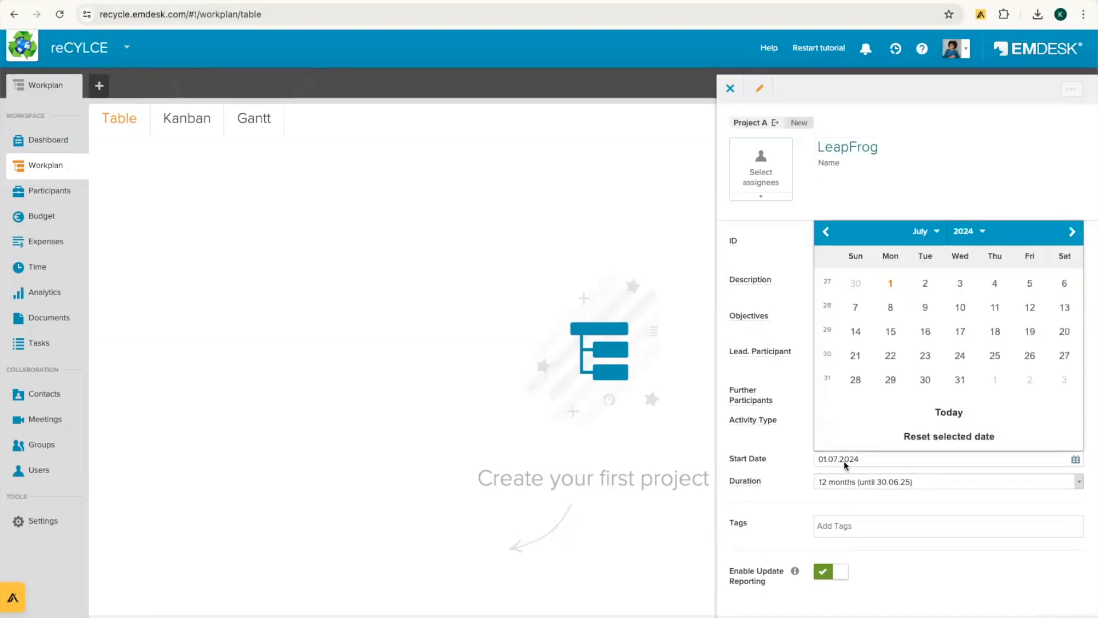
{"action": "left_click", "coordinate": [798, 482]}
{"action": "left_click", "coordinate": [856, 485]}
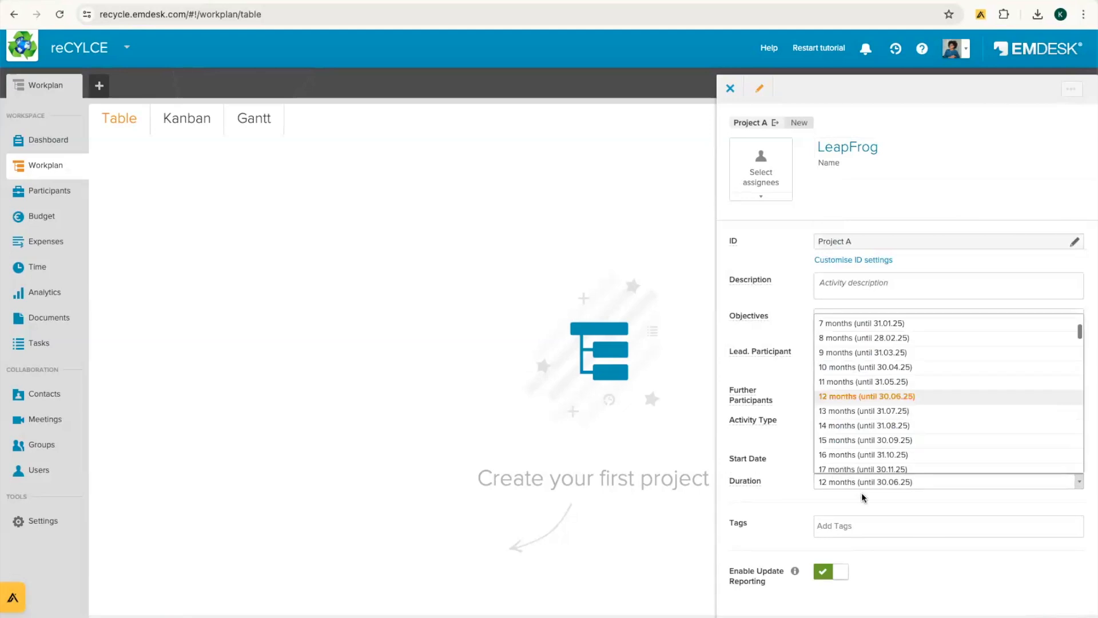
{"action": "scroll", "coordinate": [870, 461], "scroll_direction": "down", "scroll_amount": 3}
{"action": "scroll", "coordinate": [870, 461], "scroll_direction": "down", "scroll_amount": 4}
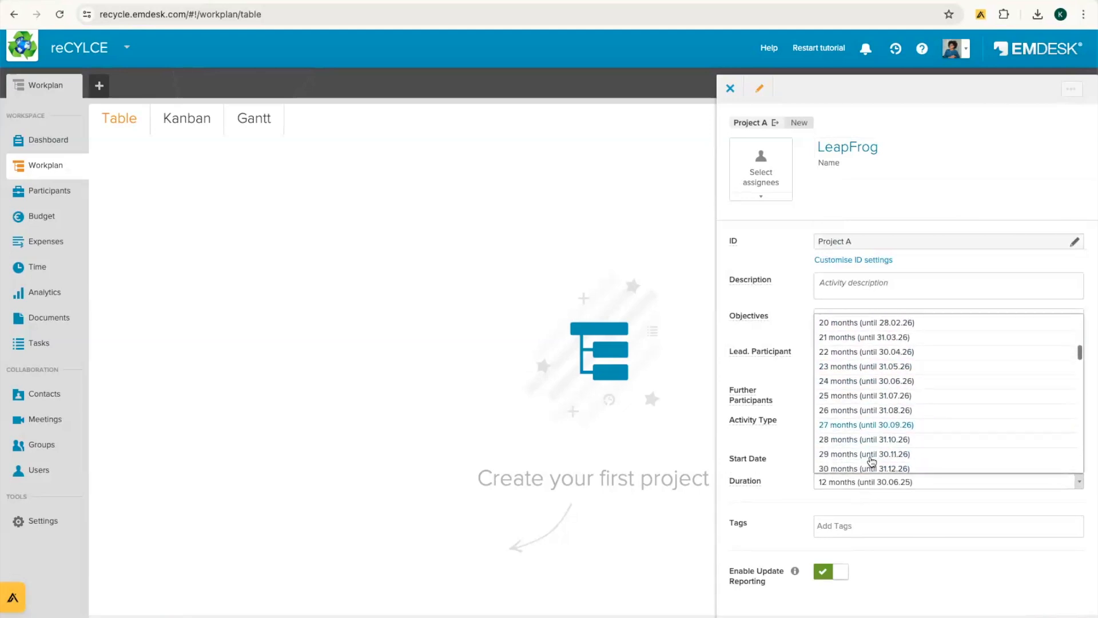
{"action": "left_click", "coordinate": [843, 424]}
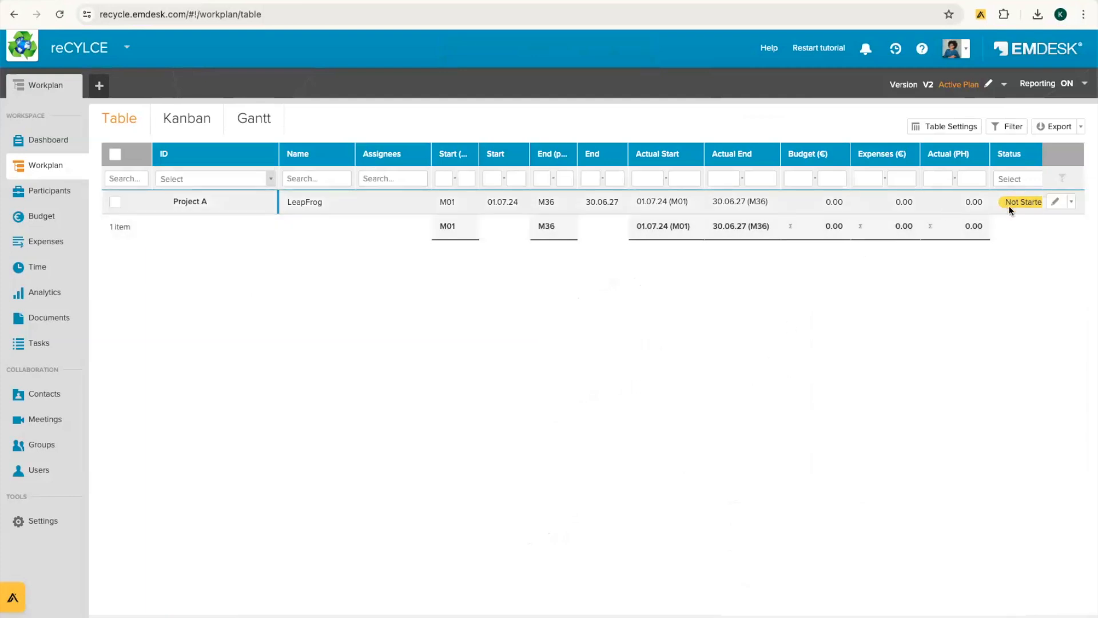
Step: Add a sub-activity on the LeapFrog row and rename Activity WP 1 to Leap Frog WP1
{"action": "left_click", "coordinate": [1071, 204]}
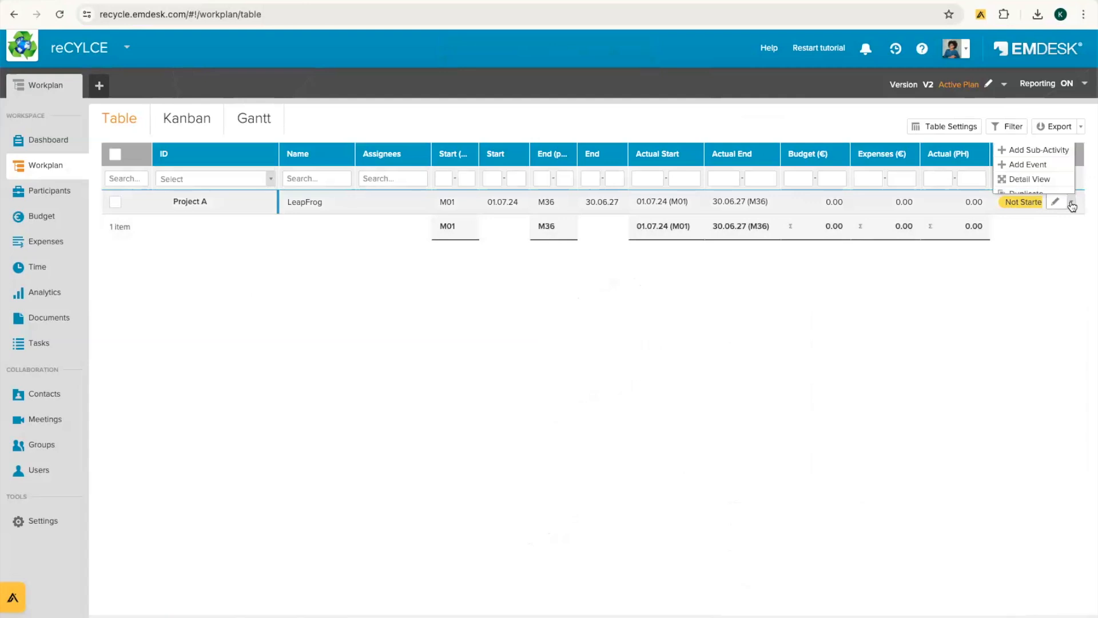
{"action": "left_click", "coordinate": [1035, 222]}
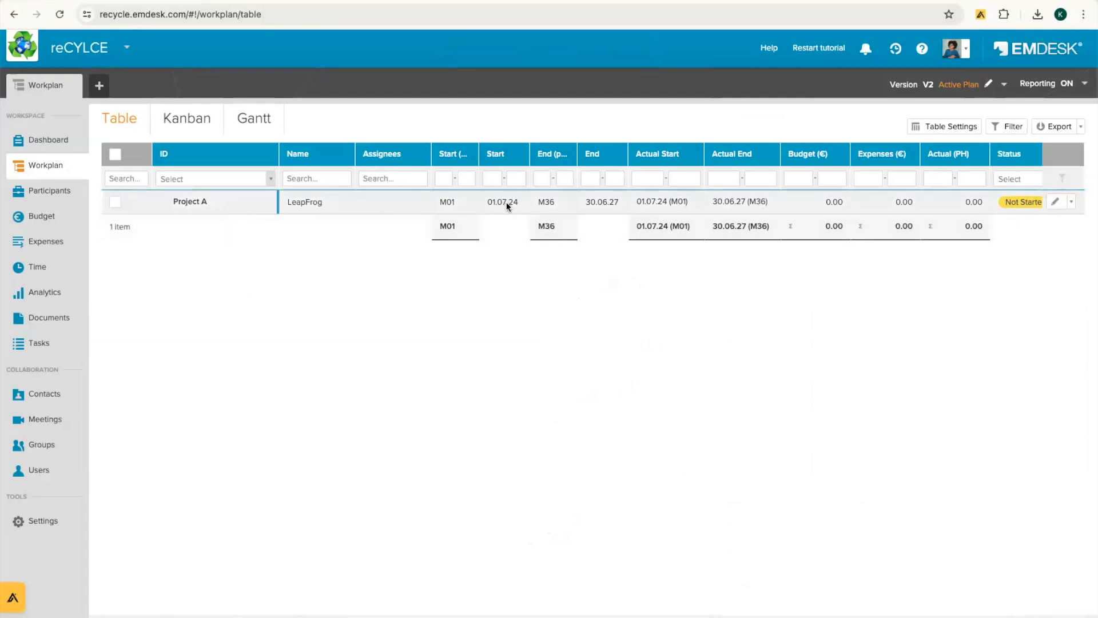
{"action": "left_click", "coordinate": [1072, 204]}
{"action": "scroll", "coordinate": [1057, 182], "scroll_direction": "down", "scroll_amount": 1}
{"action": "scroll", "coordinate": [1057, 180], "scroll_direction": "up", "scroll_amount": 1}
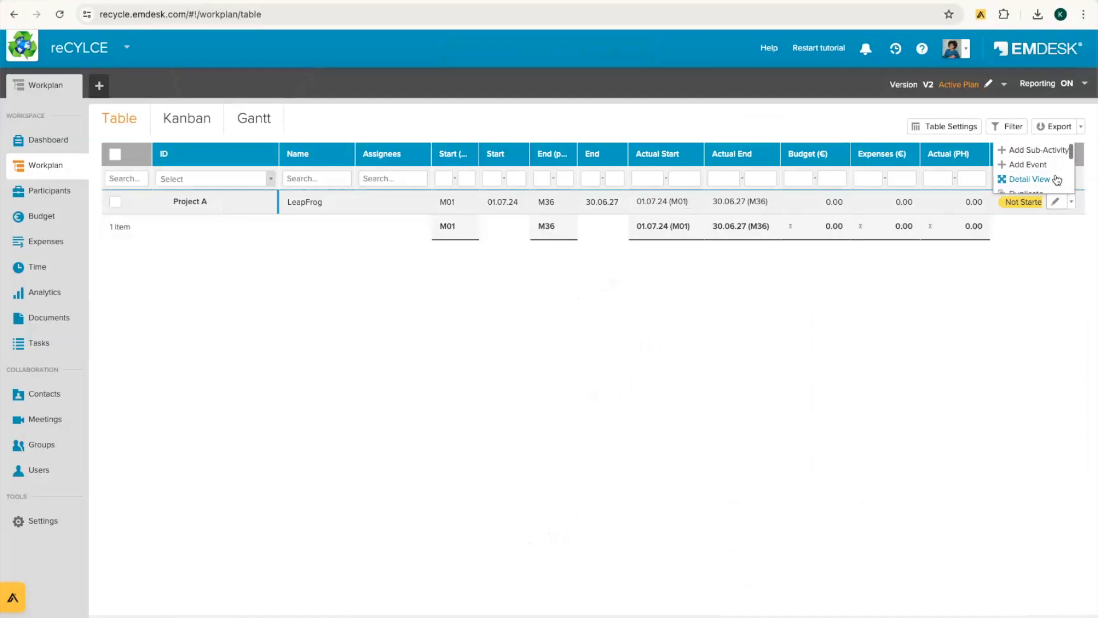
{"action": "left_click", "coordinate": [1025, 151]}
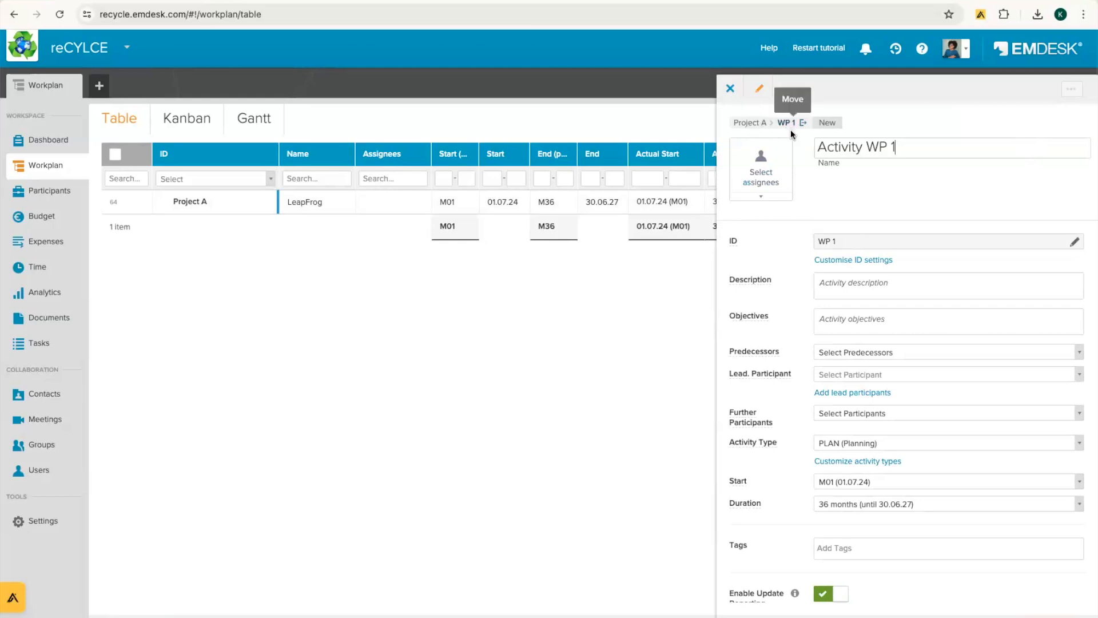
{"action": "left_click", "coordinate": [881, 150]}
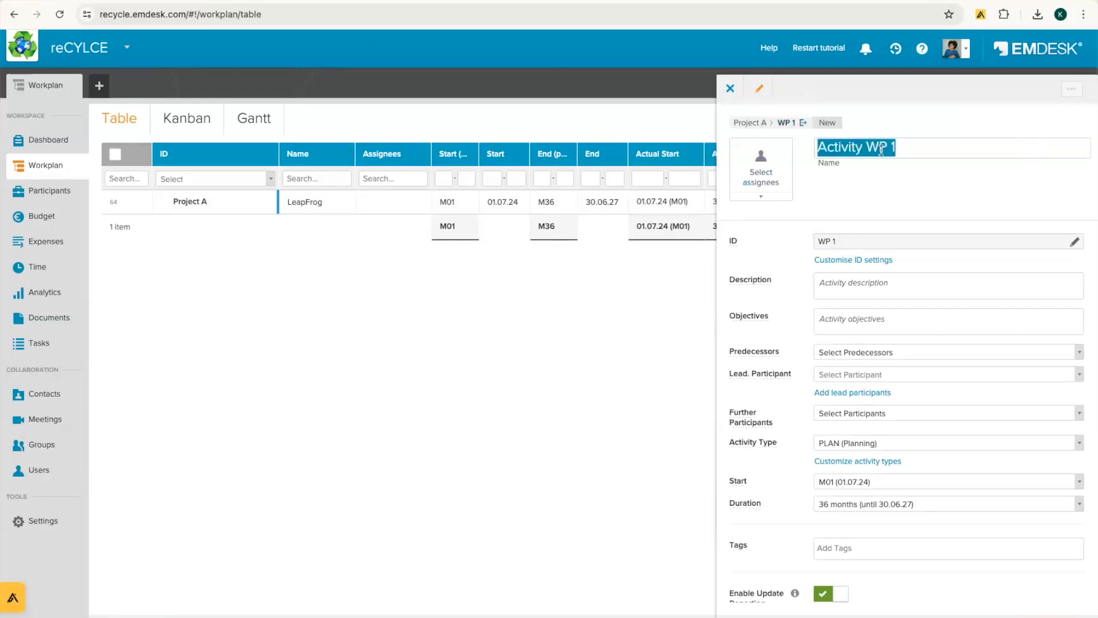
{"action": "type", "text": "Leap "}
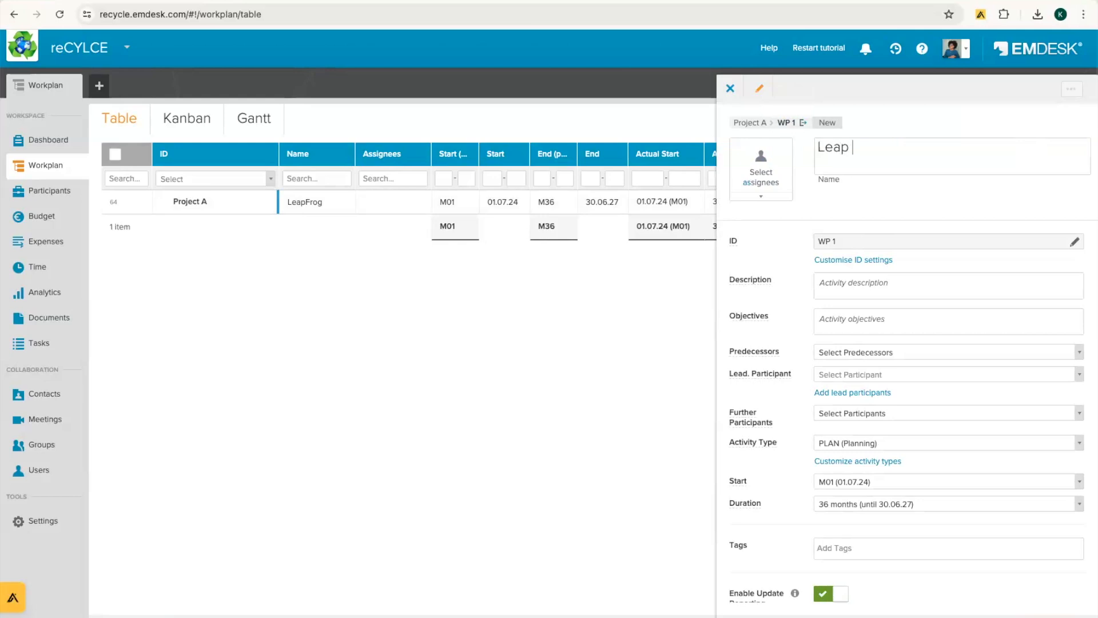
{"action": "type", "text": "Frog WP1"}
{"action": "key", "text": "Return"}
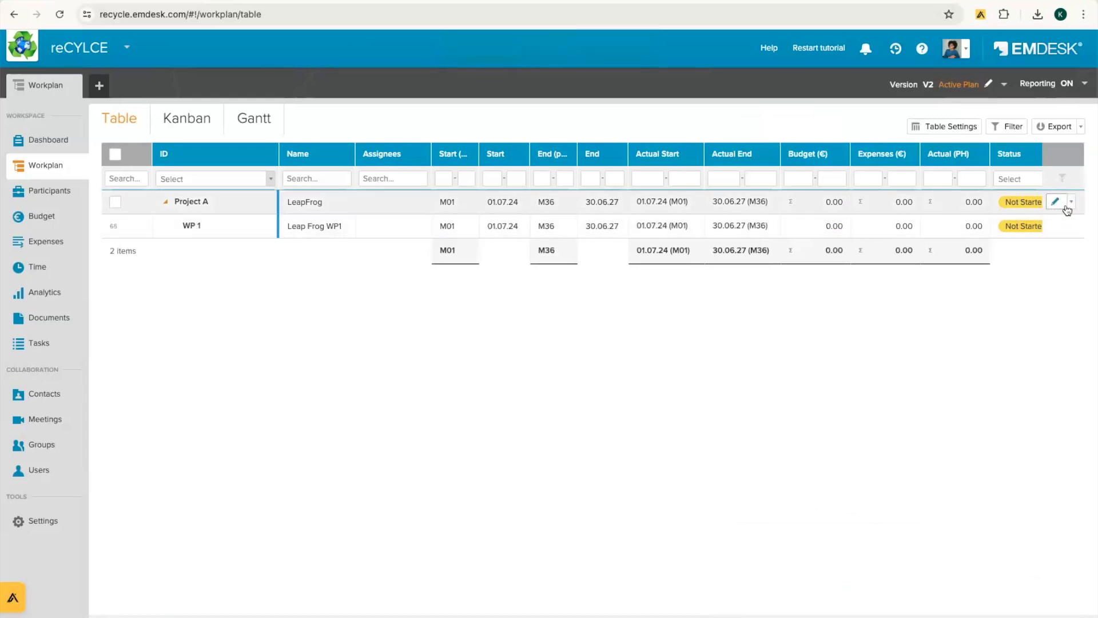
Step: Add another sub-activity under LeapFrog, replacing 'Activity' so it reads Leap Frog WP 2
{"action": "left_click", "coordinate": [1072, 204]}
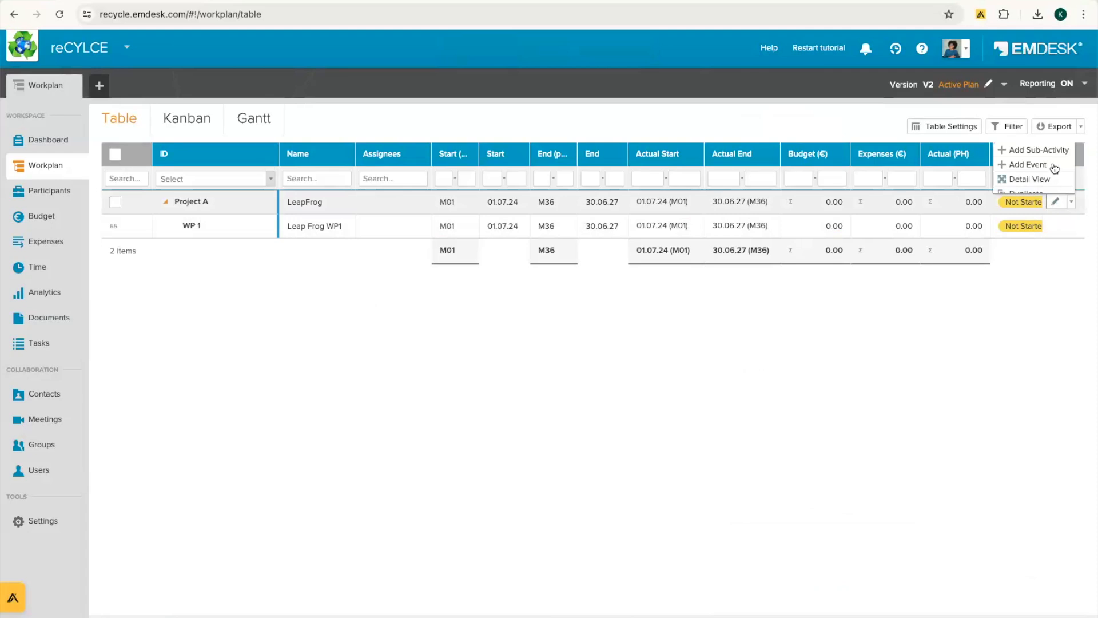
{"action": "left_click", "coordinate": [1034, 148]}
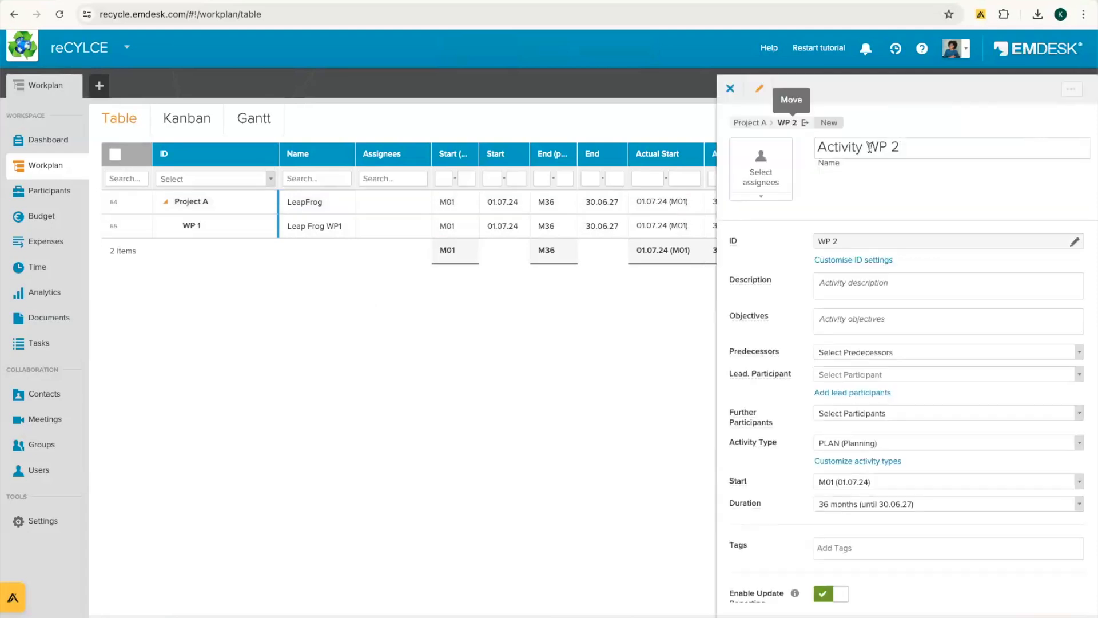
{"action": "left_click_drag", "start_coordinate": [867, 147], "coordinate": [802, 151]}
{"action": "type", "text": "Leap Fr"}
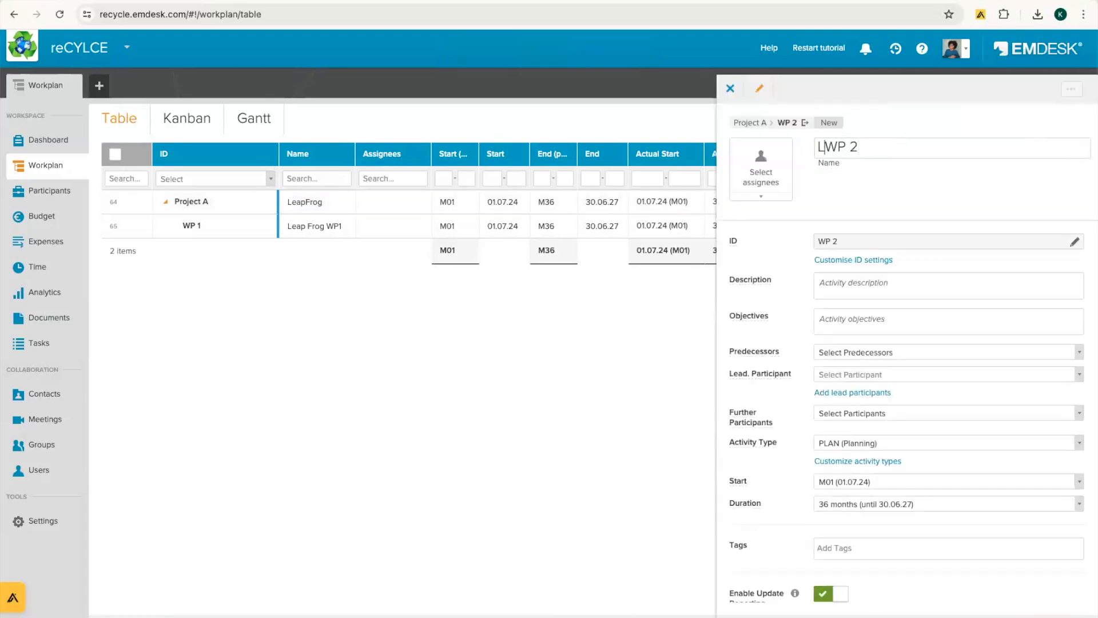
{"action": "type", "text": "og"}
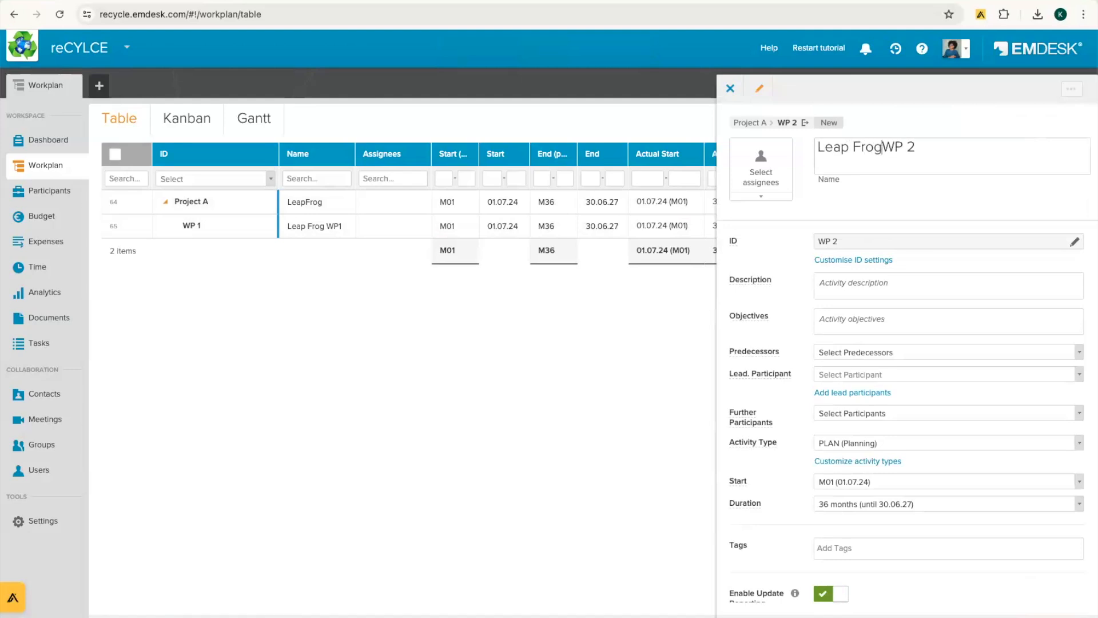
{"action": "key", "text": "Return"}
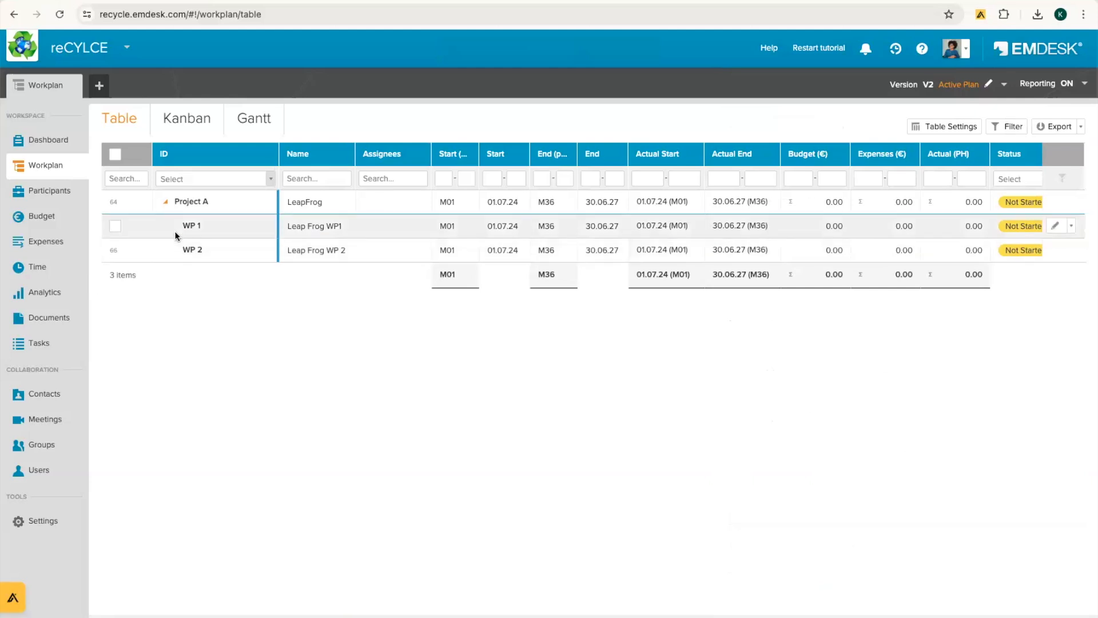
Step: Add a task under WP 1 named 'Leap Frog Task 1.1'
{"action": "left_click", "coordinate": [1072, 227]}
{"action": "left_click", "coordinate": [1029, 155]}
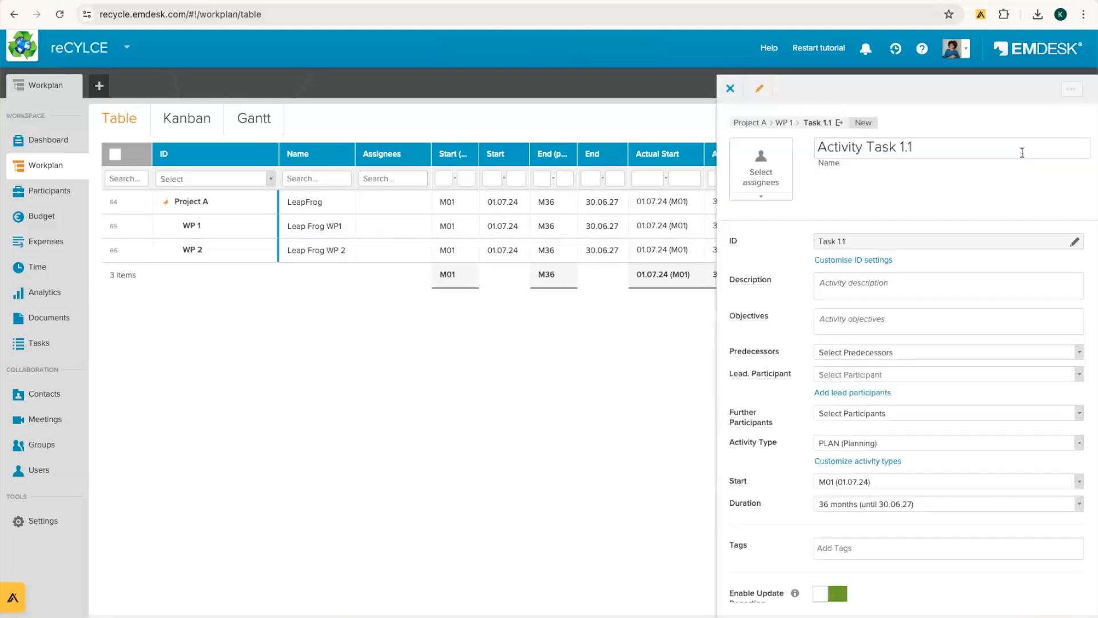
{"action": "left_click", "coordinate": [817, 147]}
{"action": "left_click_drag", "start_coordinate": [816, 147], "coordinate": [938, 150]}
{"action": "left_click_drag", "start_coordinate": [863, 149], "coordinate": [815, 149]}
{"action": "type", "text": "Leap Frog"}
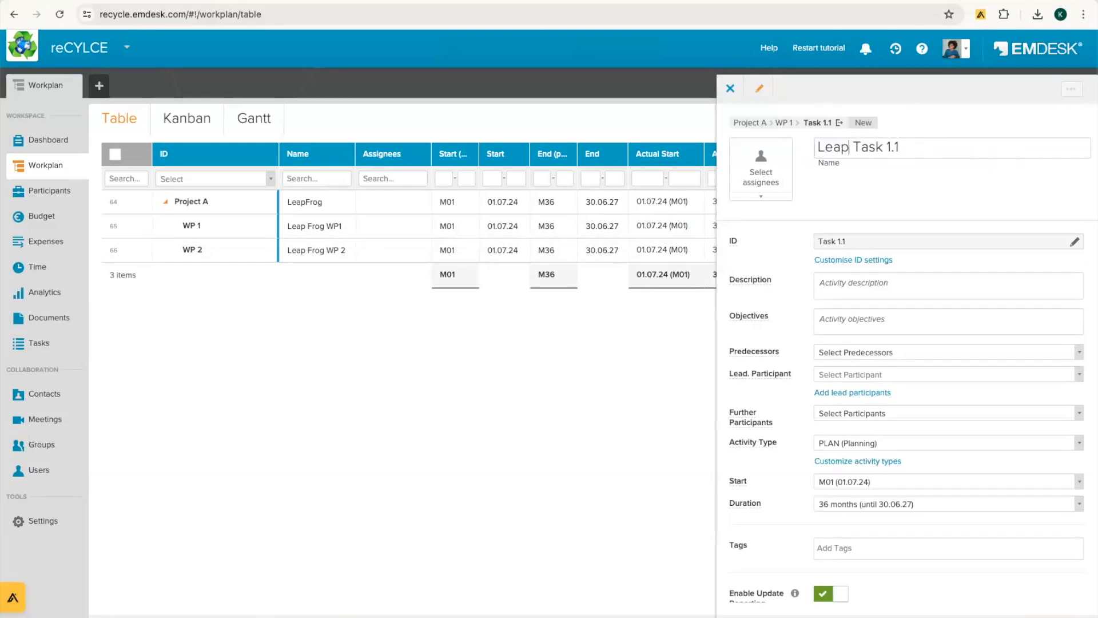
{"action": "key", "text": "Return"}
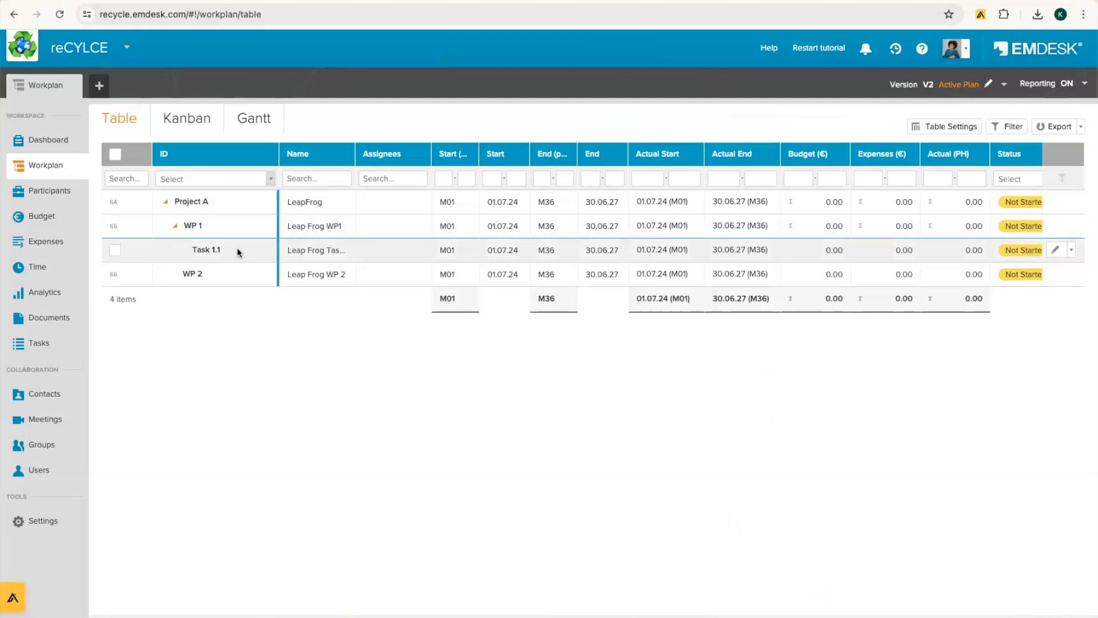
Step: Add a task under WP 2 named 'Leap Frog Task 2.1', fixing the typo
{"action": "left_click", "coordinate": [1071, 276]}
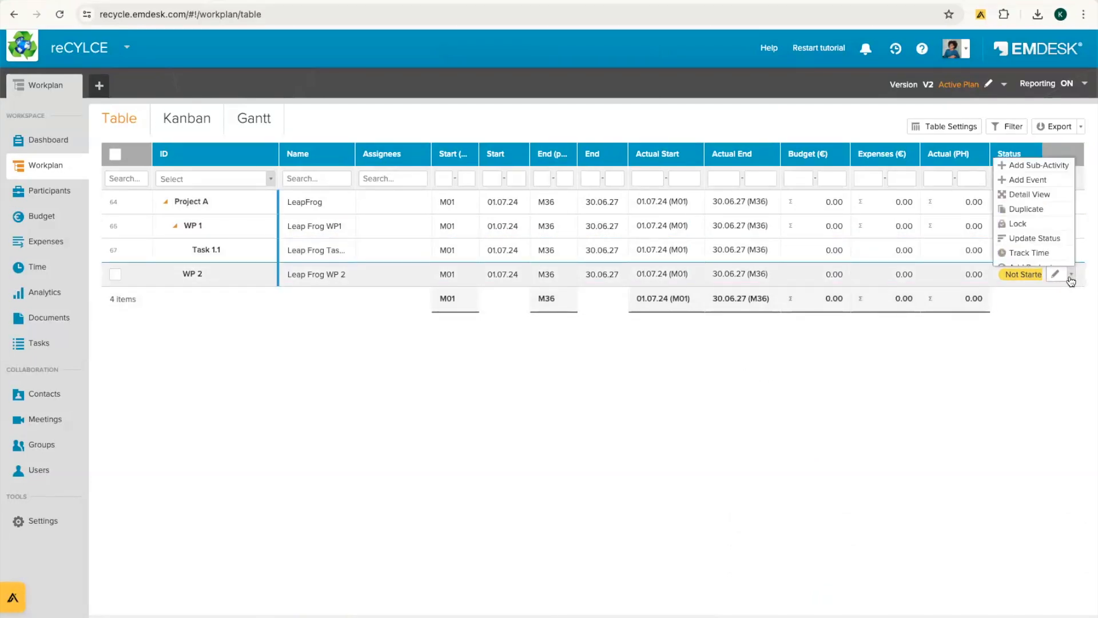
{"action": "left_click", "coordinate": [1038, 165]}
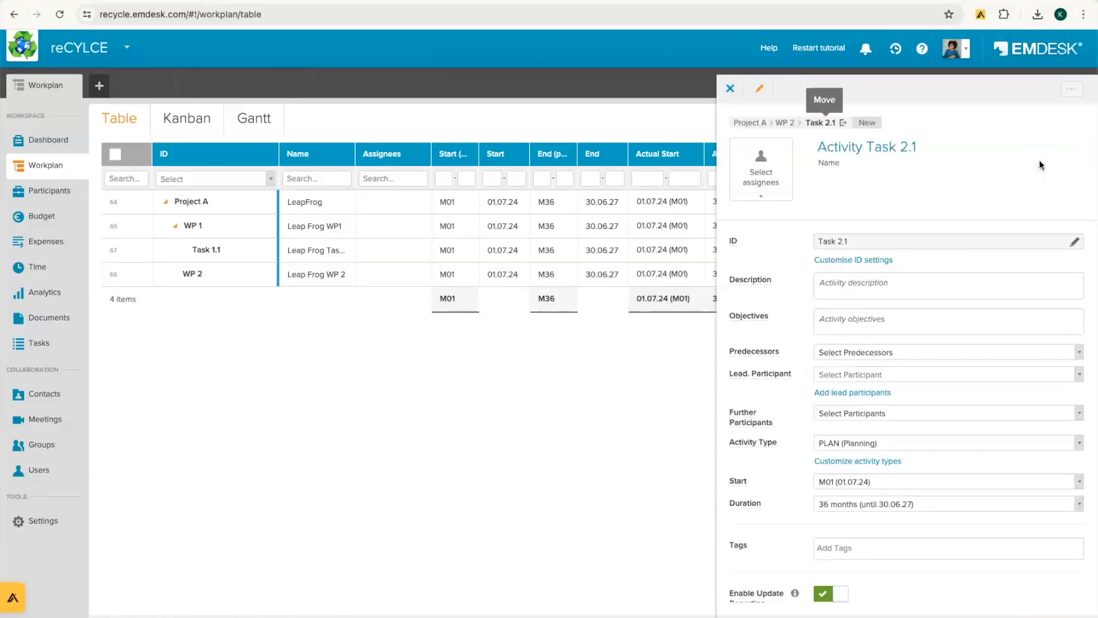
{"action": "left_click_drag", "start_coordinate": [864, 147], "coordinate": [789, 156]}
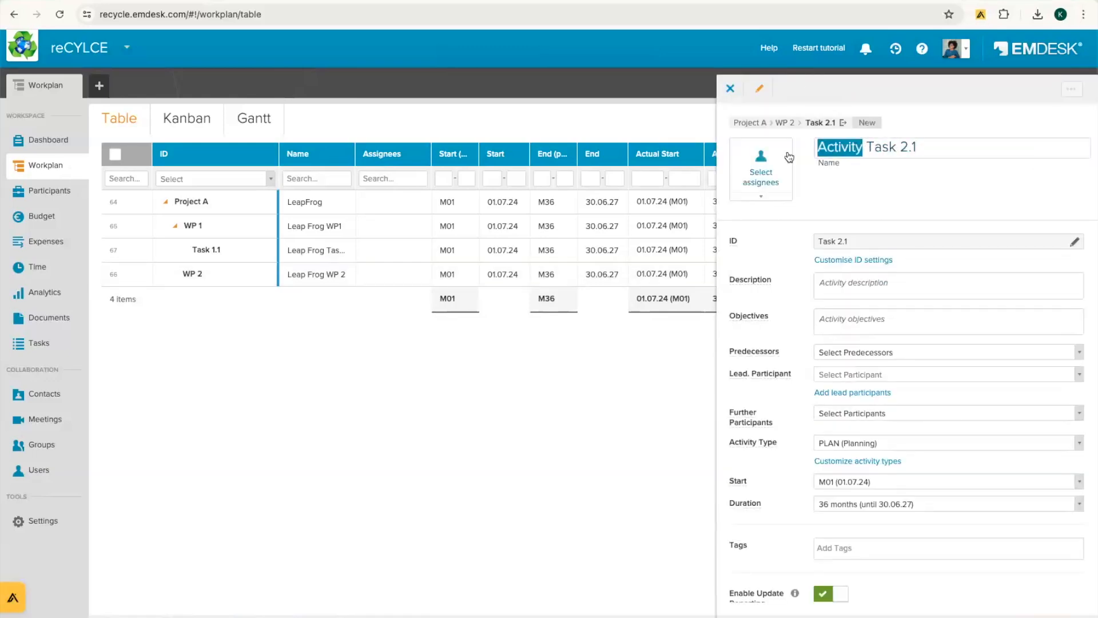
{"action": "type", "text": "Leap Forg"}
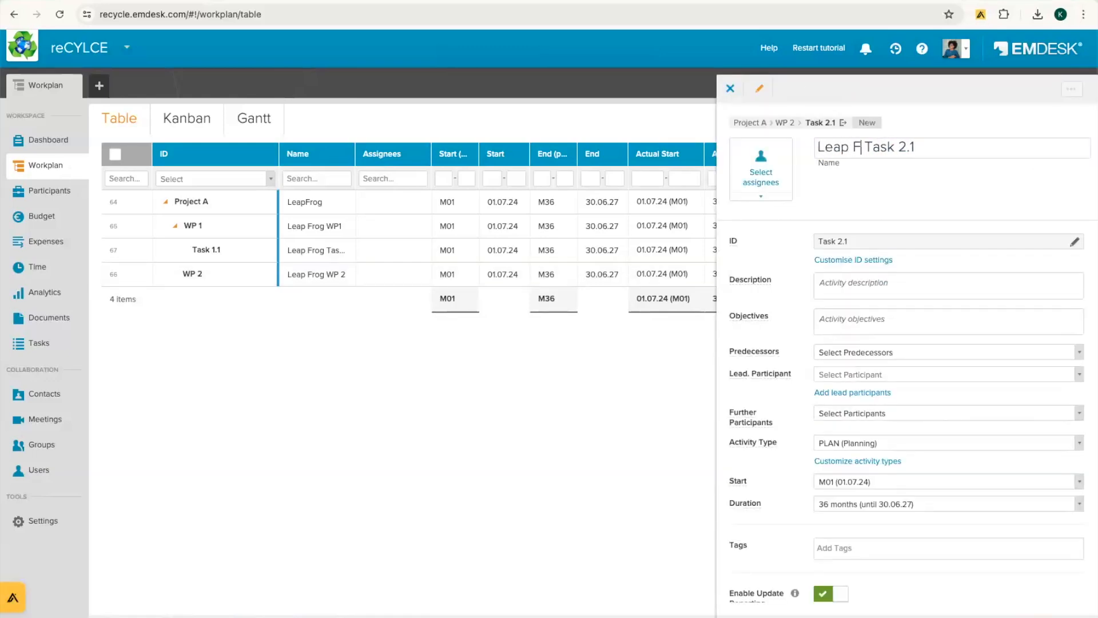
{"action": "key", "text": "BackSpace"}
{"action": "key", "text": "BackSpace"}
{"action": "key", "text": "BackSpace"}
{"action": "type", "text": "rg"}
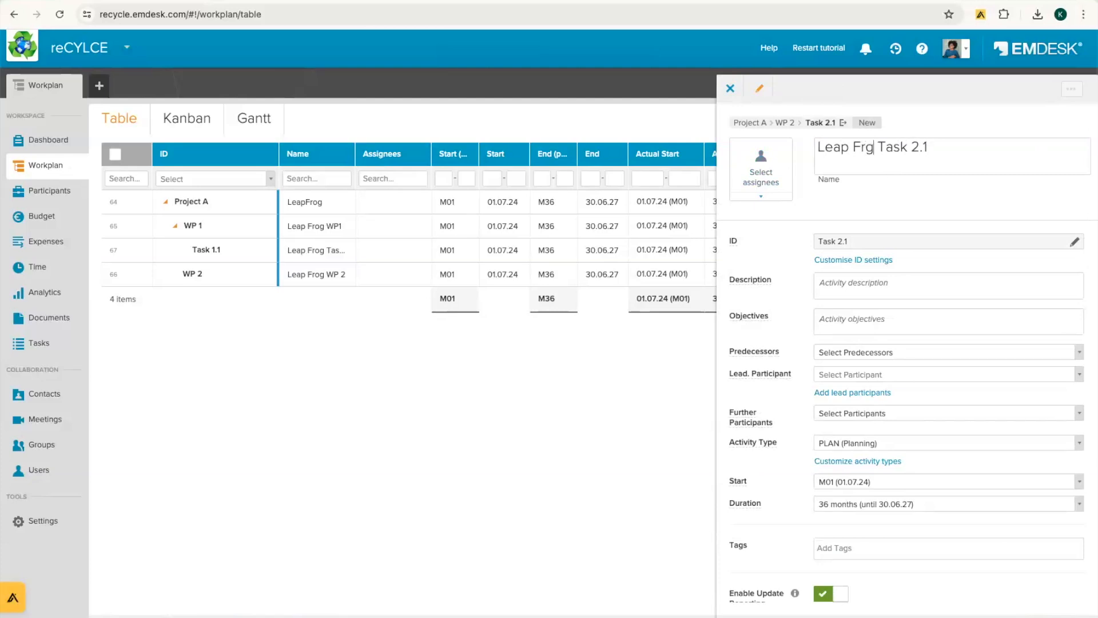
{"action": "key", "text": "Left"}
{"action": "type", "text": "o"}
{"action": "key", "text": "Return"}
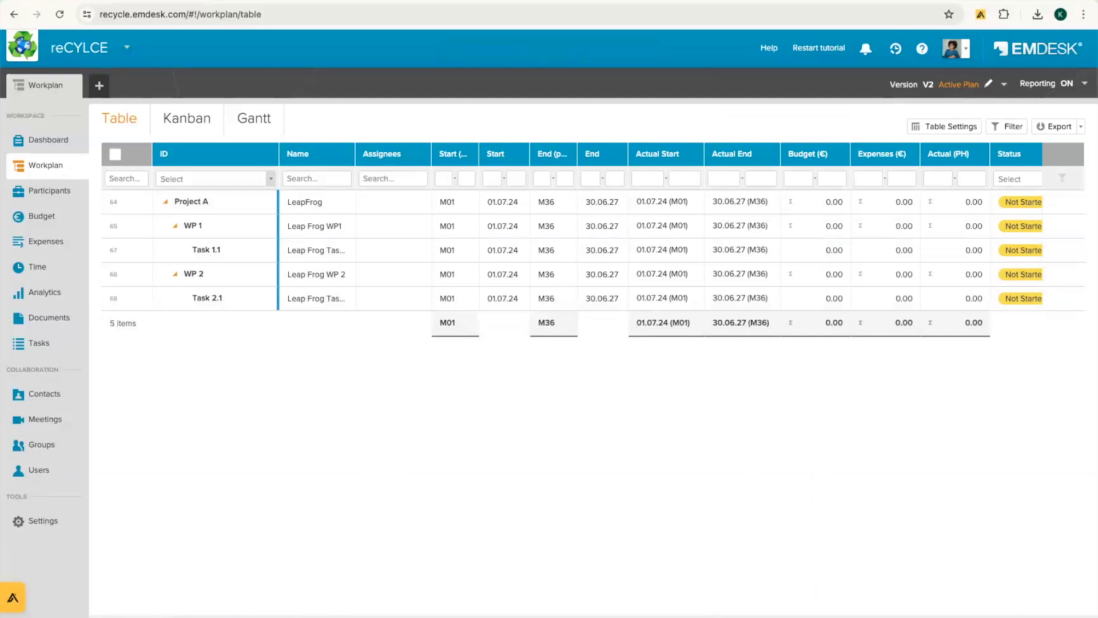
Step: Create top-level Project B named 'Renaissance', then collapse and re-expand the workplan tree
{"action": "left_click", "coordinate": [381, 612]}
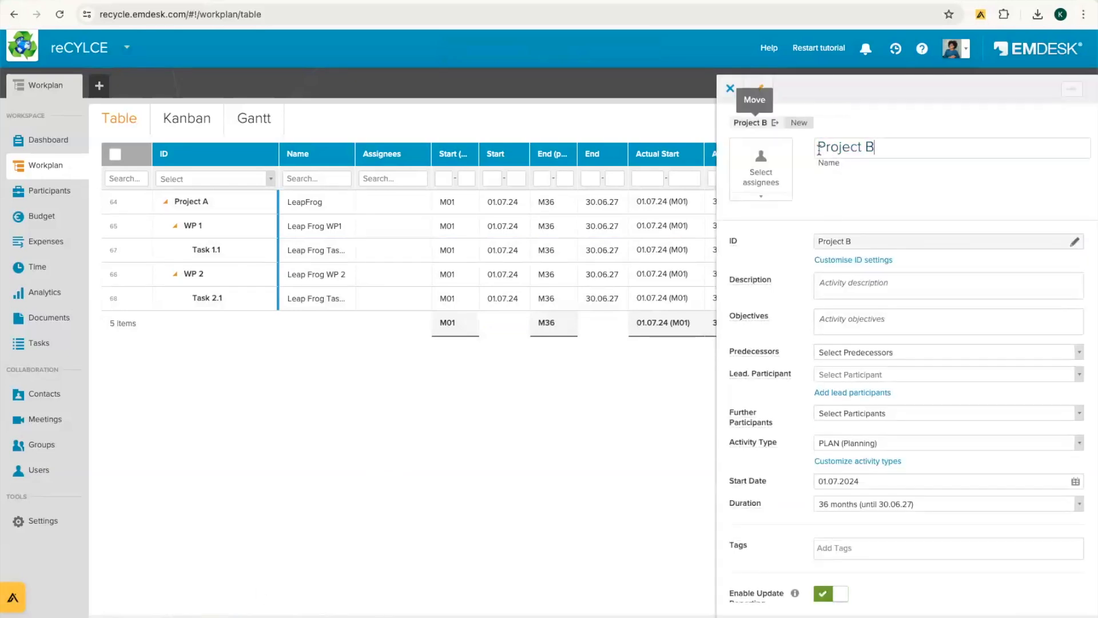
{"action": "triple_click", "coordinate": [861, 150]}
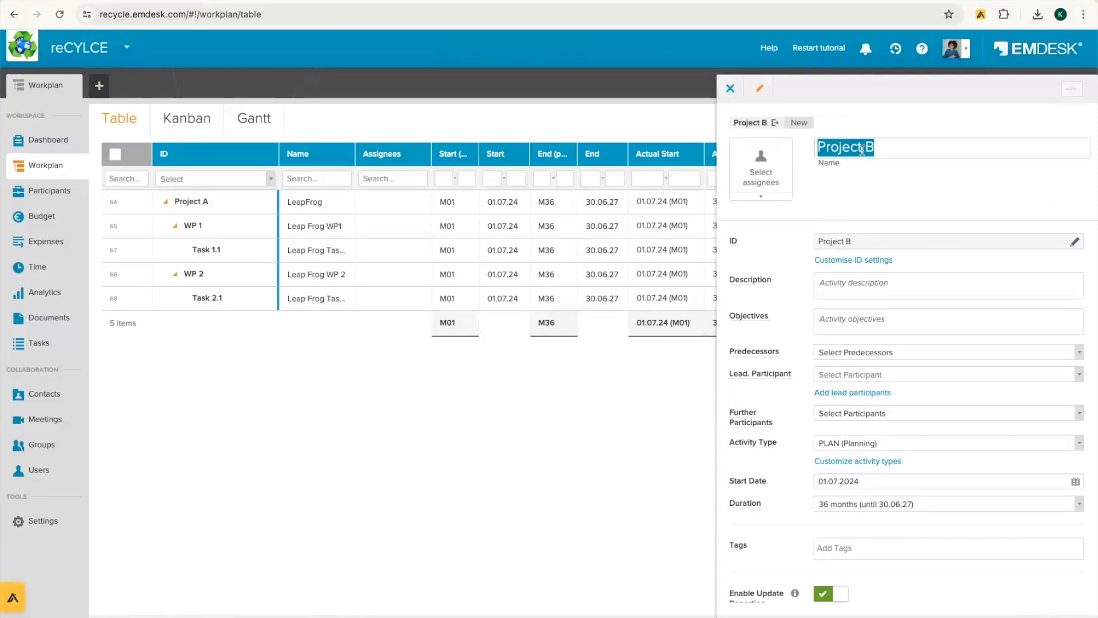
{"action": "type", "text": "Renaissance"}
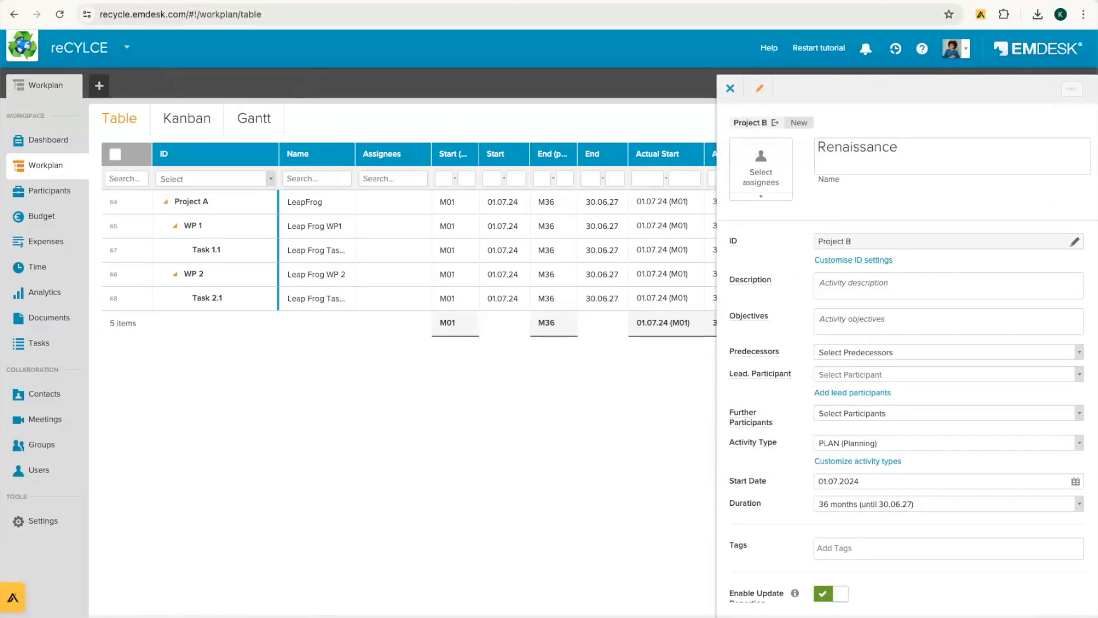
{"action": "key", "text": "Return"}
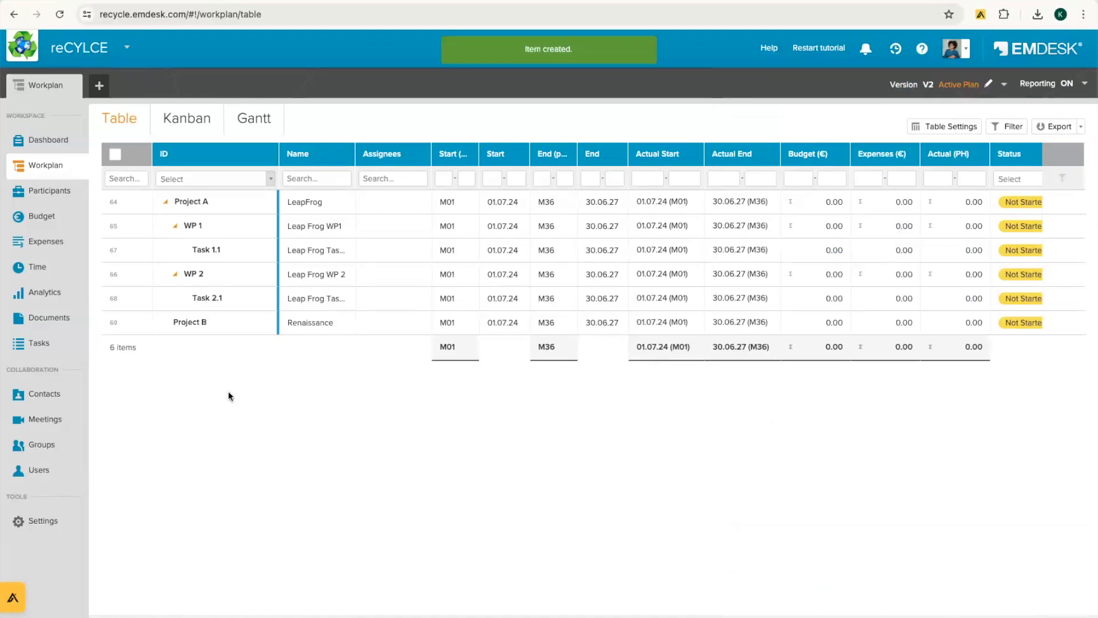
{"action": "left_click", "coordinate": [174, 274]}
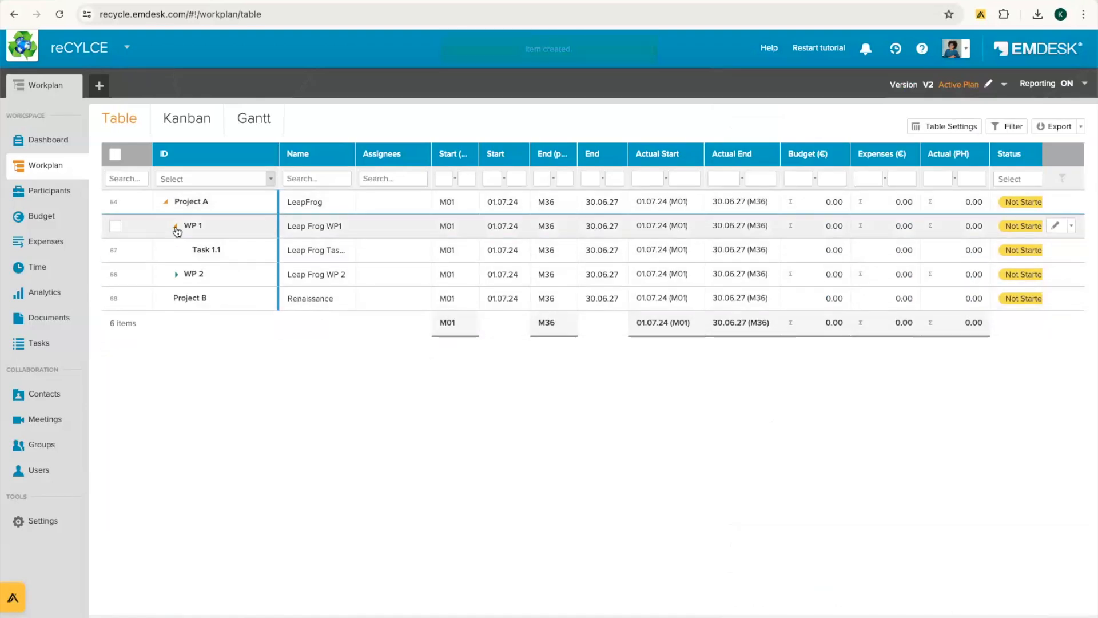
{"action": "left_click", "coordinate": [175, 226]}
{"action": "left_click", "coordinate": [166, 201]}
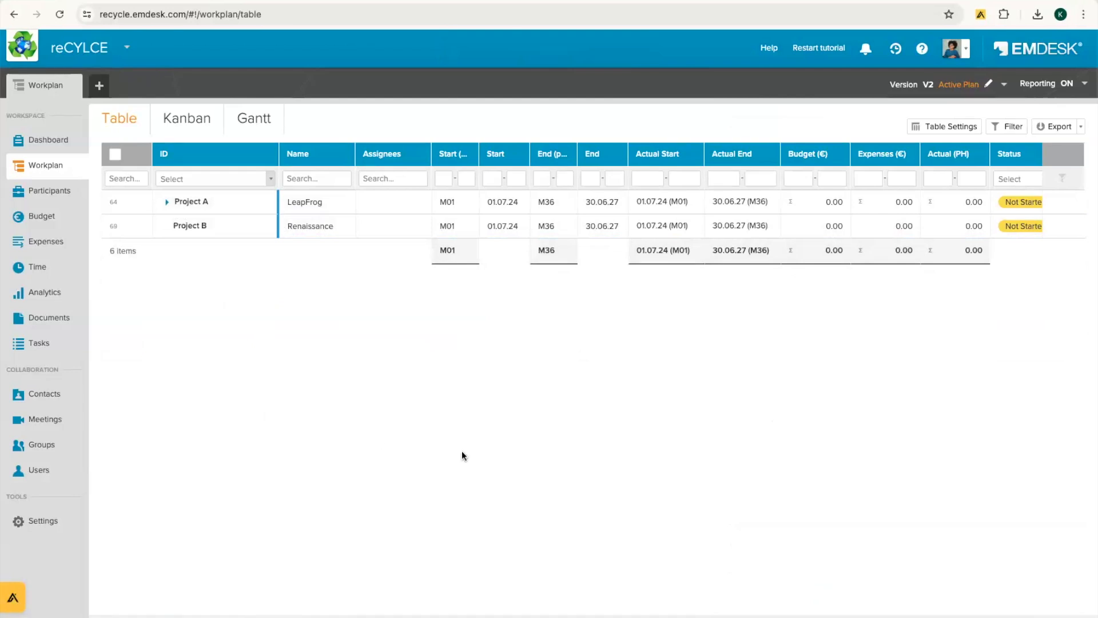
{"action": "left_click", "coordinate": [167, 203]}
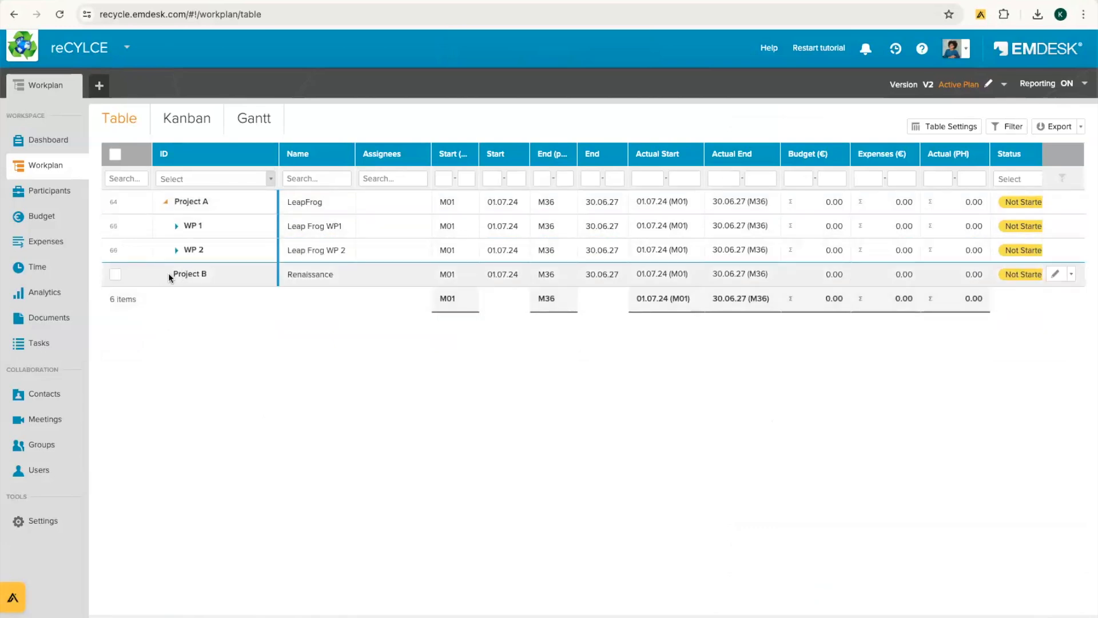
Step: Open Project B's details and extra actions, then close the panel unchanged
{"action": "left_click", "coordinate": [548, 272]}
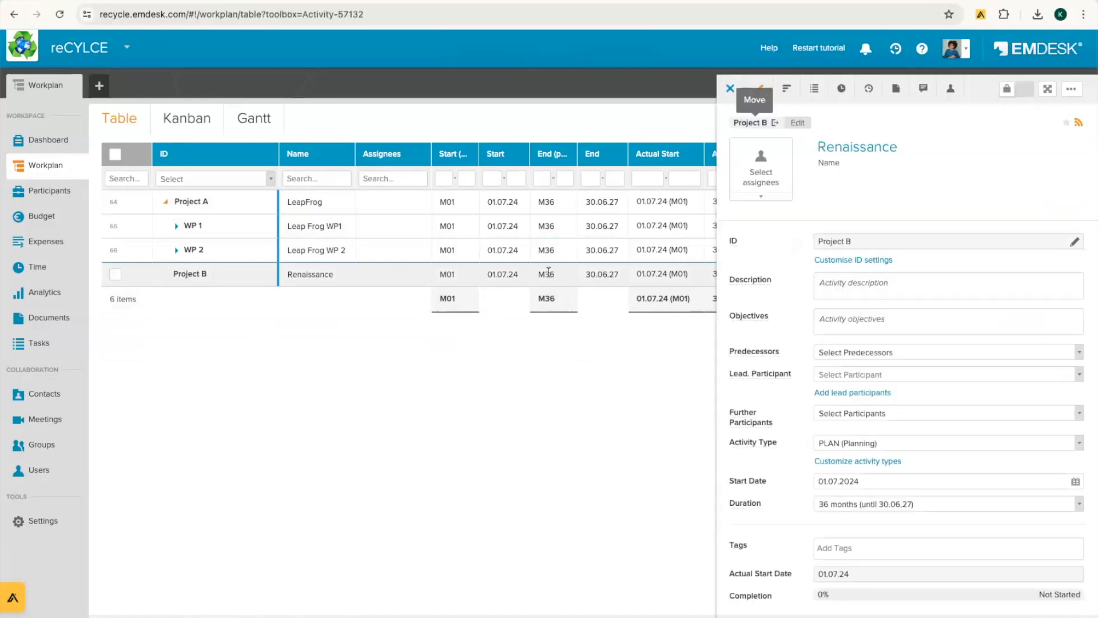
{"action": "left_click", "coordinate": [1073, 90]}
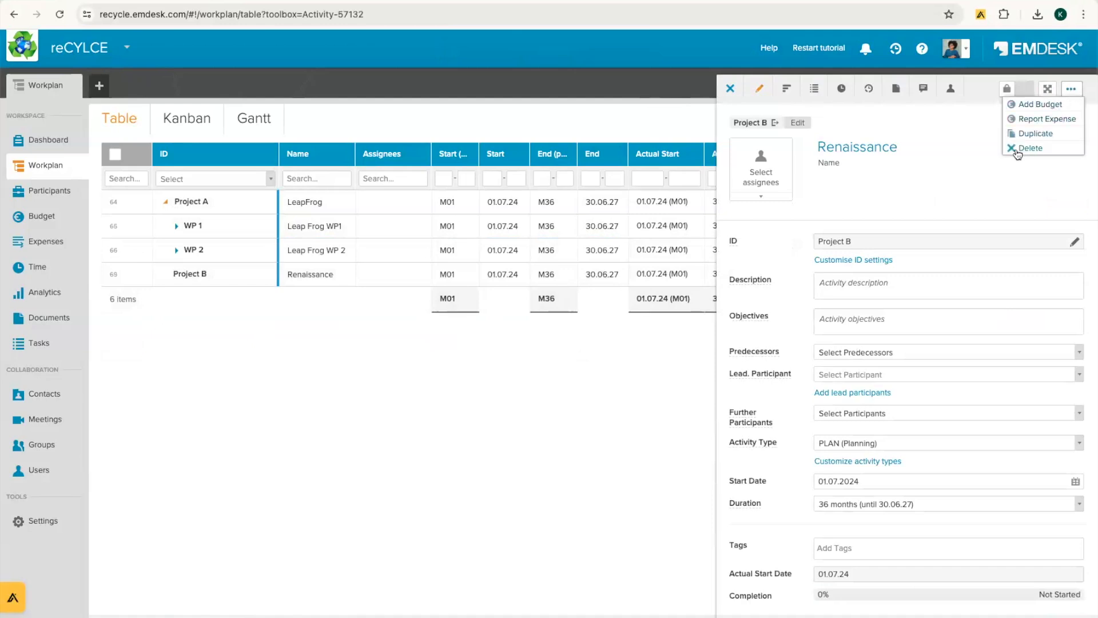
{"action": "left_click", "coordinate": [728, 89]}
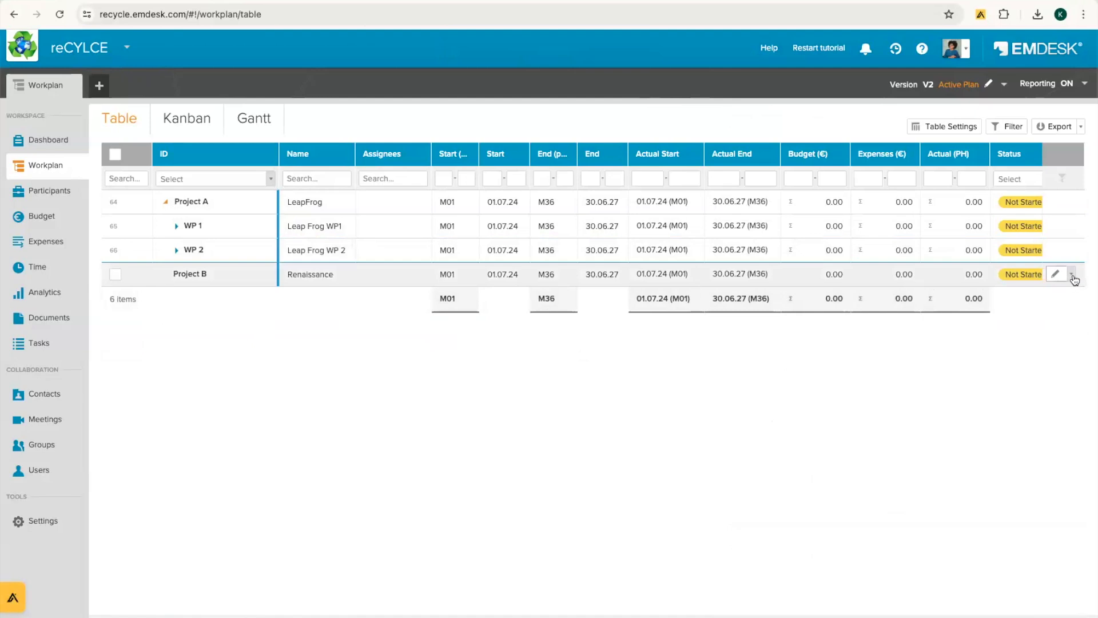
Step: Delete Project B (Renaissance) from its row actions and confirm with Yes
{"action": "left_click", "coordinate": [1072, 274]}
{"action": "scroll", "coordinate": [1053, 252], "scroll_direction": "down", "scroll_amount": 2}
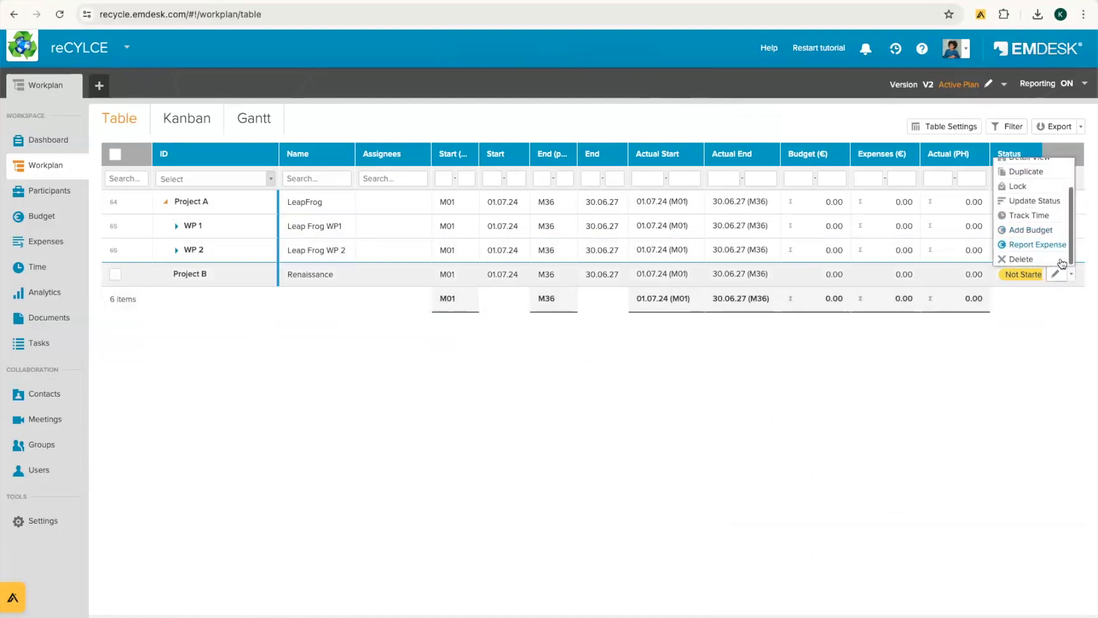
{"action": "left_click", "coordinate": [1019, 261]}
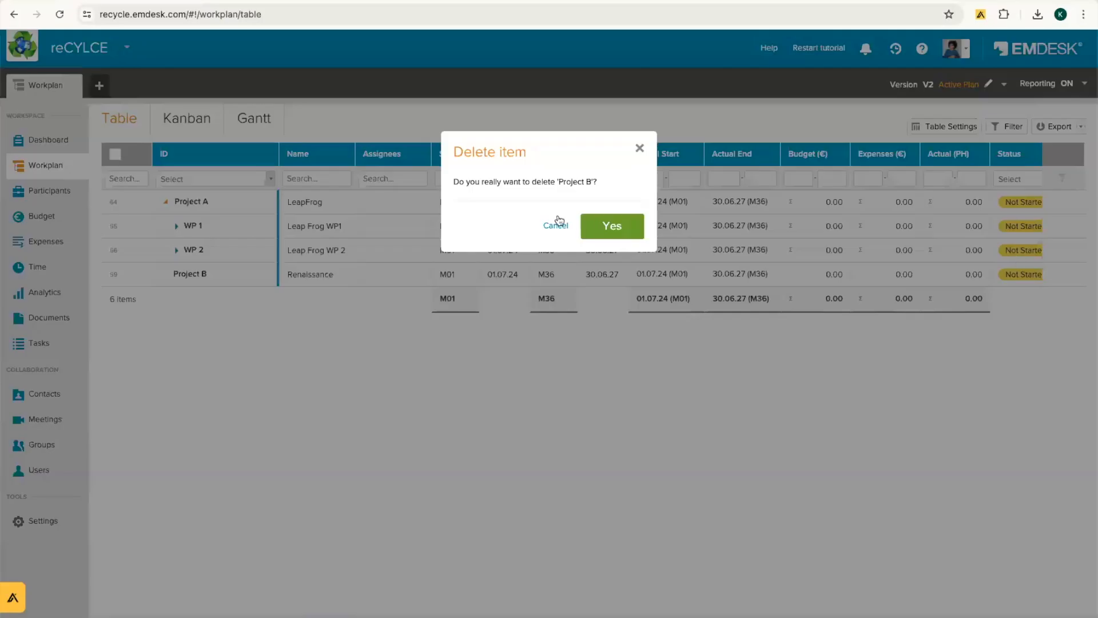
{"action": "left_click", "coordinate": [617, 225]}
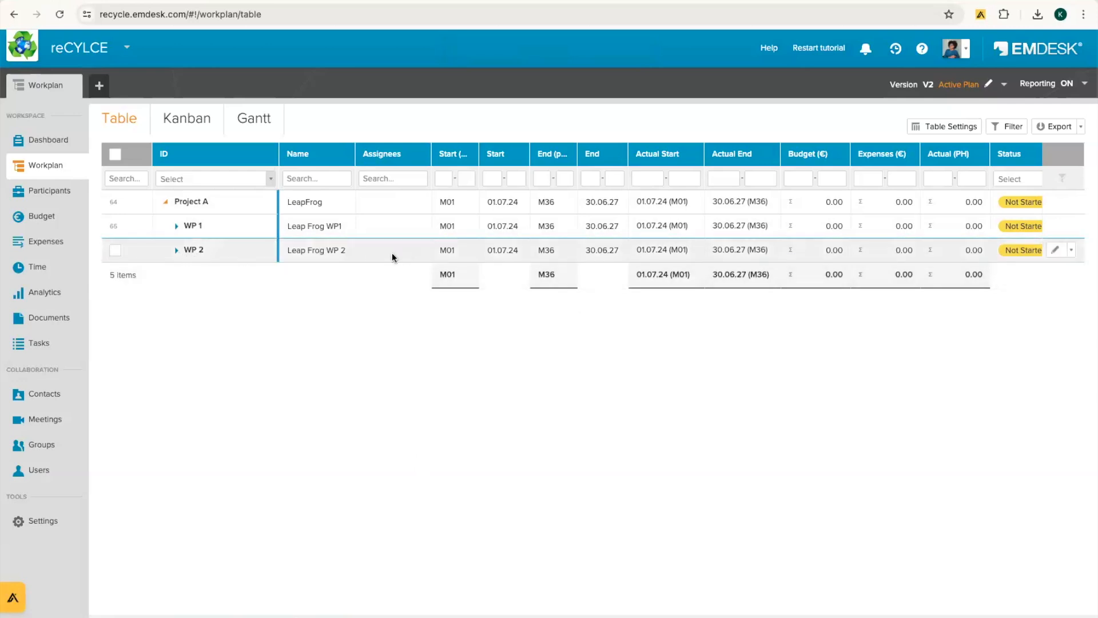
Step: Move Task 2.1 up to work package level below WP 2
{"action": "left_click", "coordinate": [176, 250]}
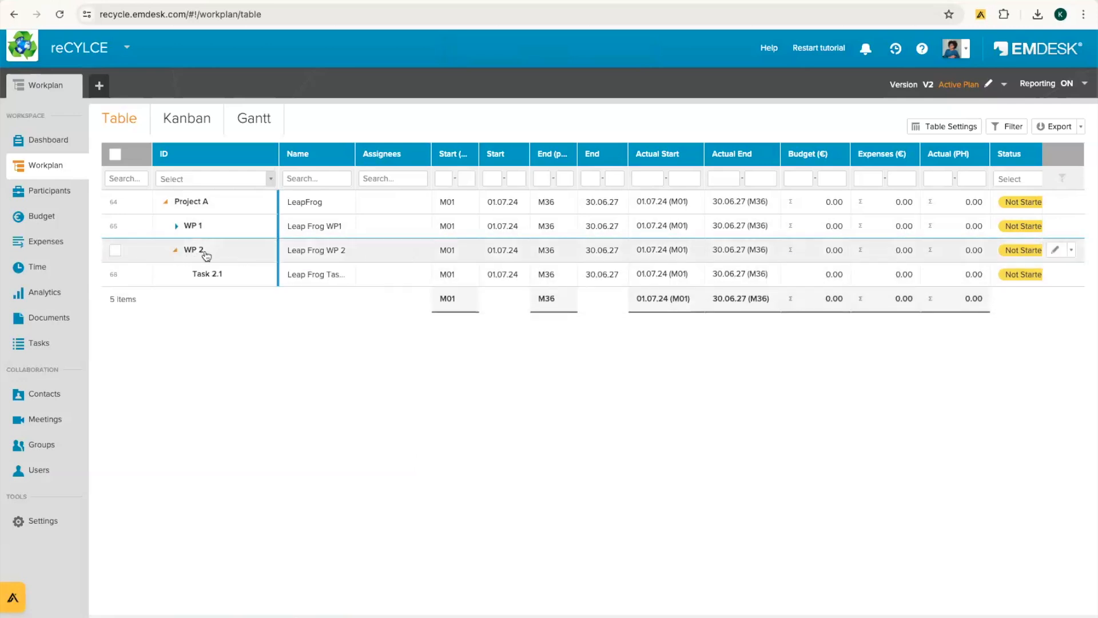
{"action": "left_click", "coordinate": [392, 275]}
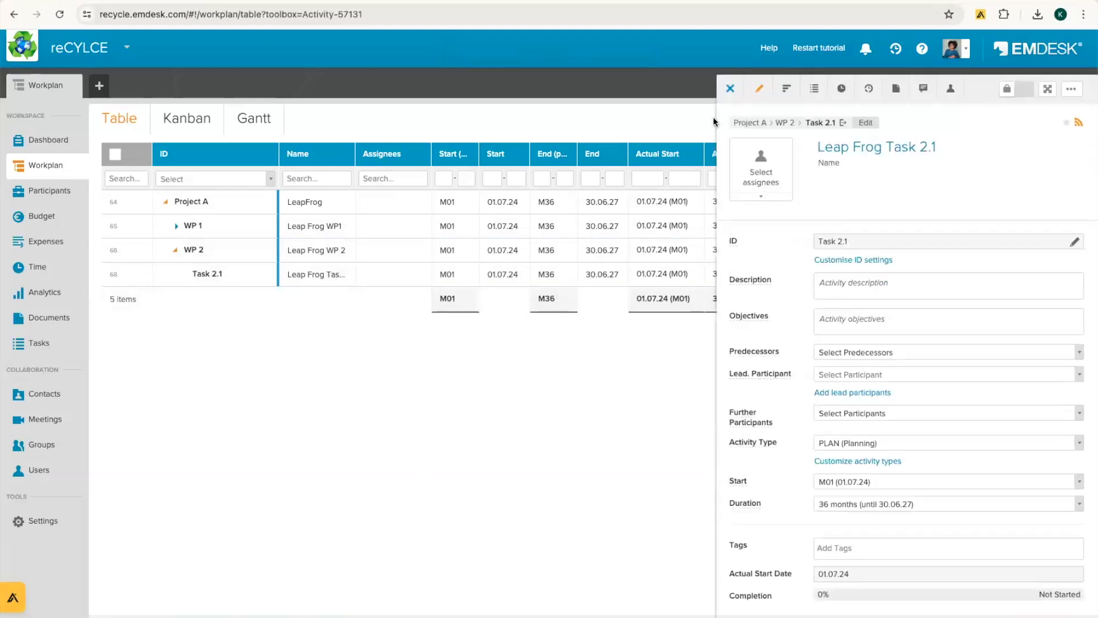
{"action": "left_click", "coordinate": [824, 124]}
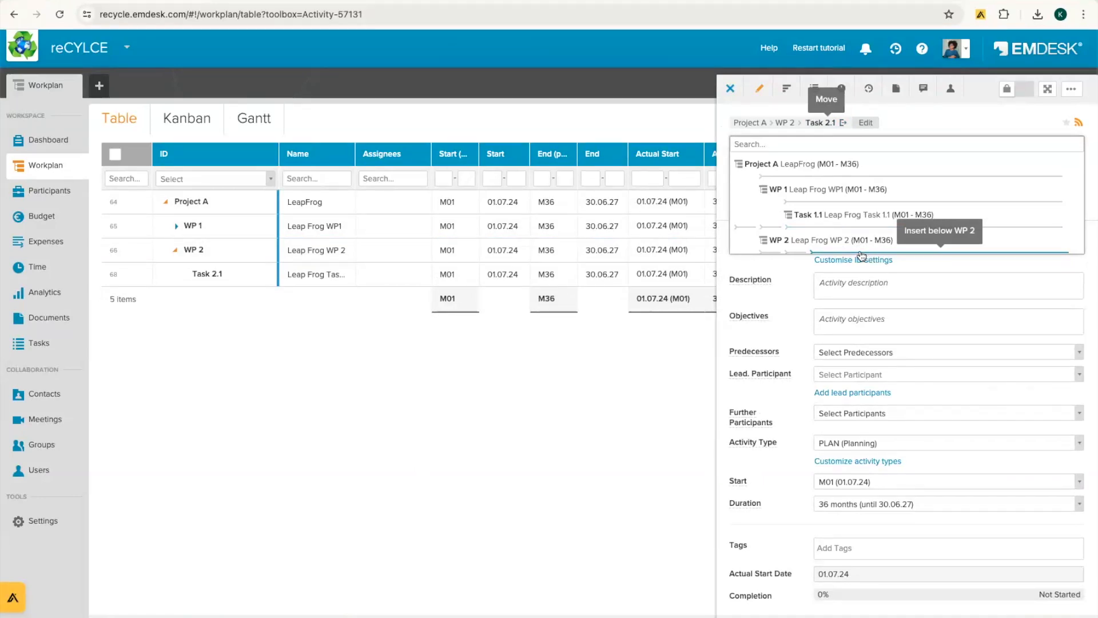
{"action": "left_click", "coordinate": [789, 254]}
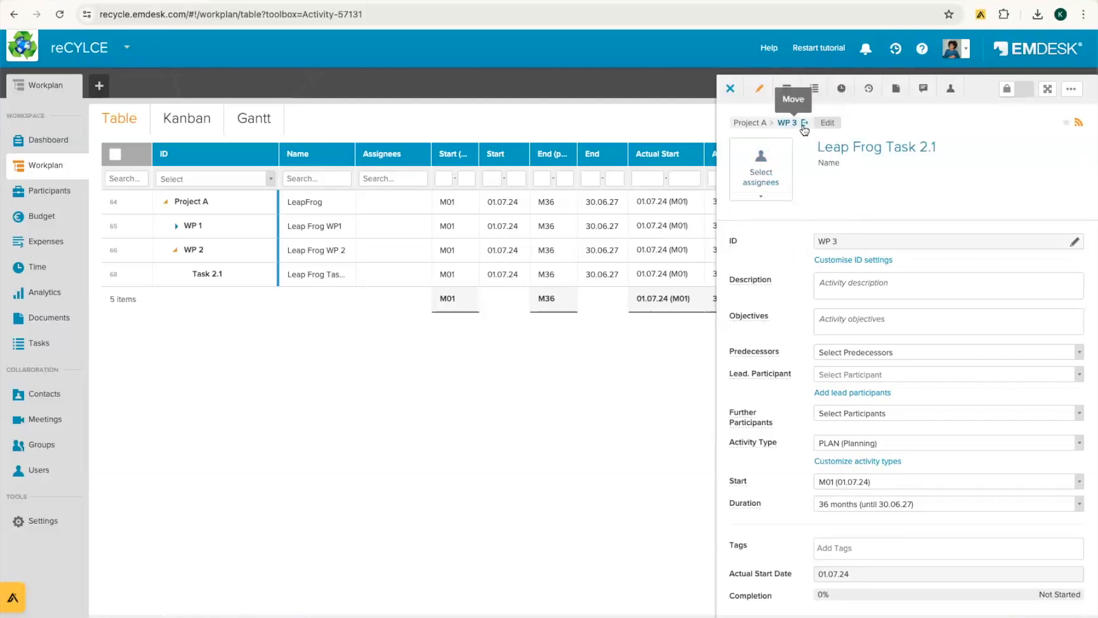
Step: Rename the new work package to 'Leap Frog WP3' and close its panel
{"action": "left_click_drag", "start_coordinate": [886, 150], "coordinate": [998, 151]}
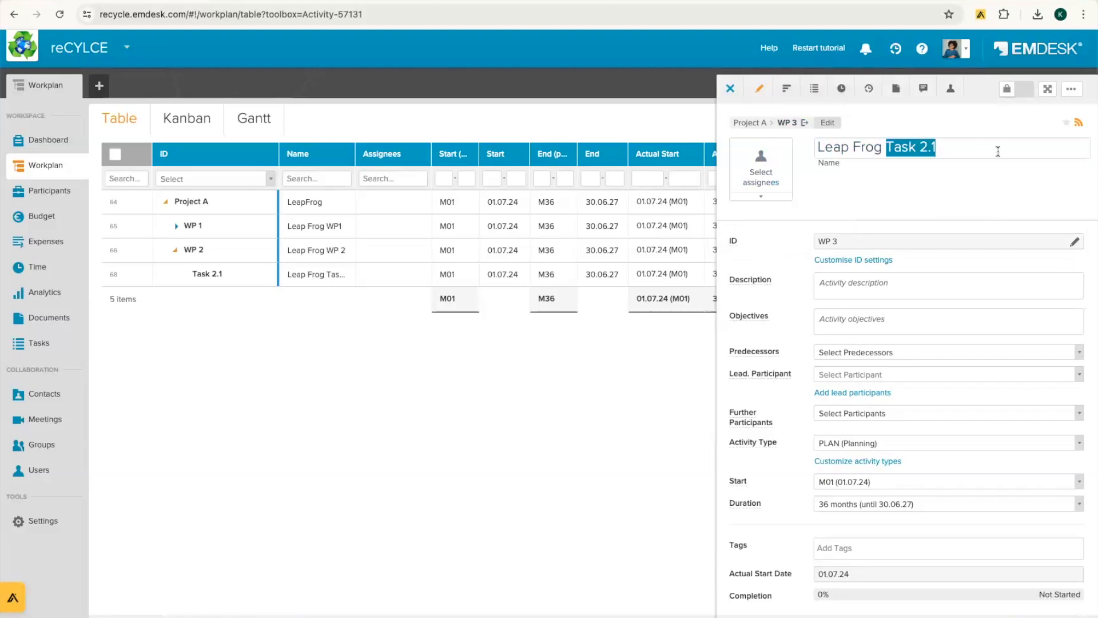
{"action": "type", "text": "WP3"}
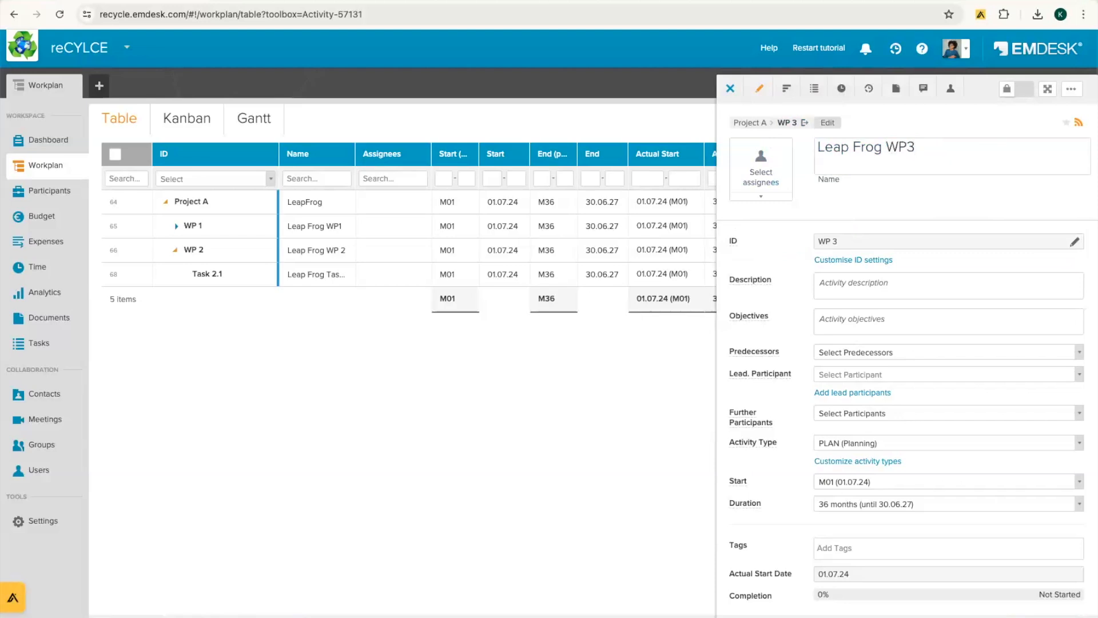
{"action": "left_click", "coordinate": [819, 240]}
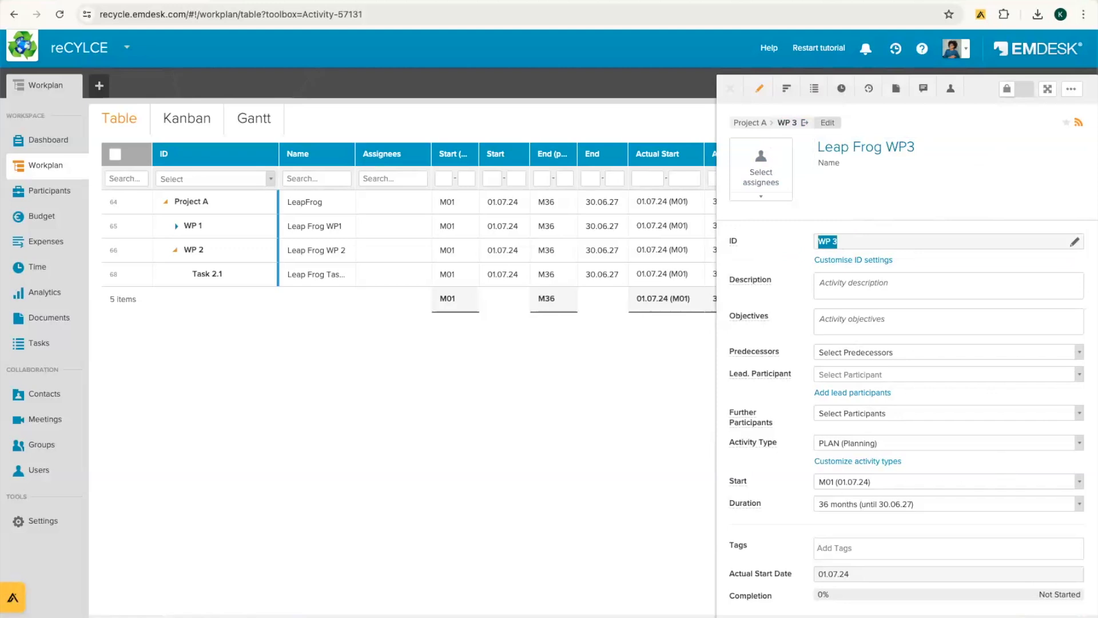
{"action": "left_click", "coordinate": [730, 89]}
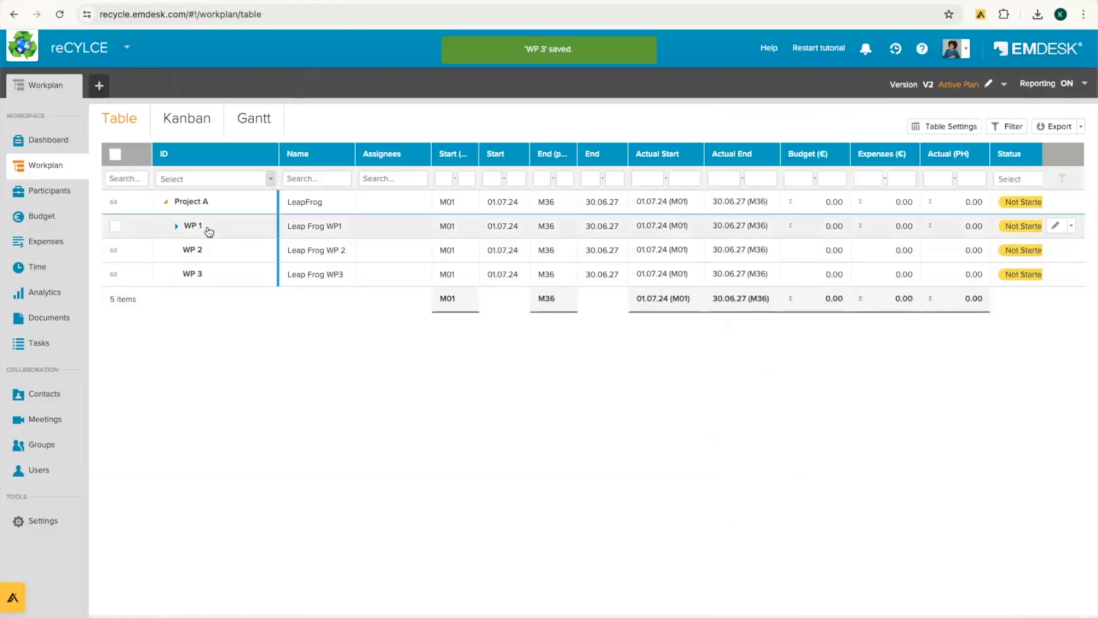
Step: Inspect WP 3's position in the Move dropdown without moving it, then open Participants
{"action": "left_click", "coordinate": [383, 276]}
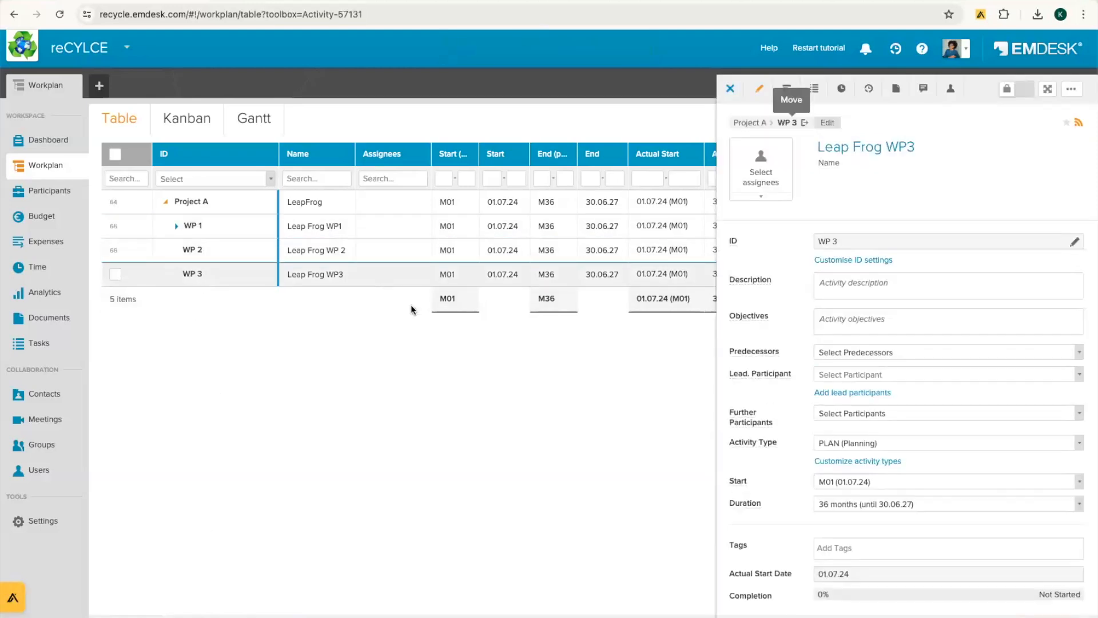
{"action": "left_click", "coordinate": [787, 124]}
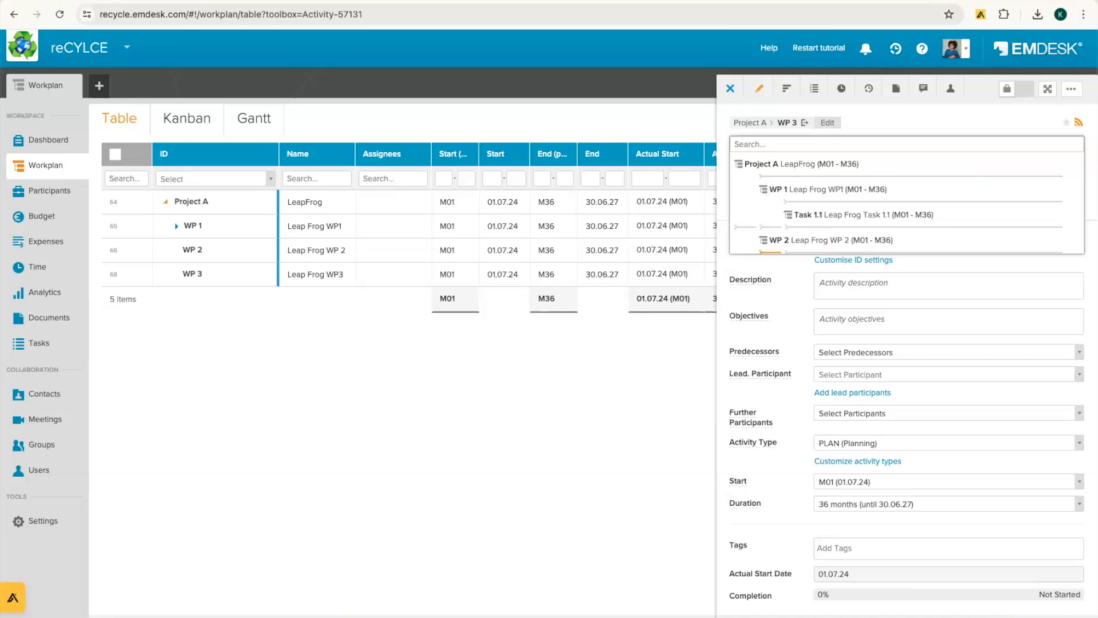
{"action": "left_click", "coordinate": [798, 300]}
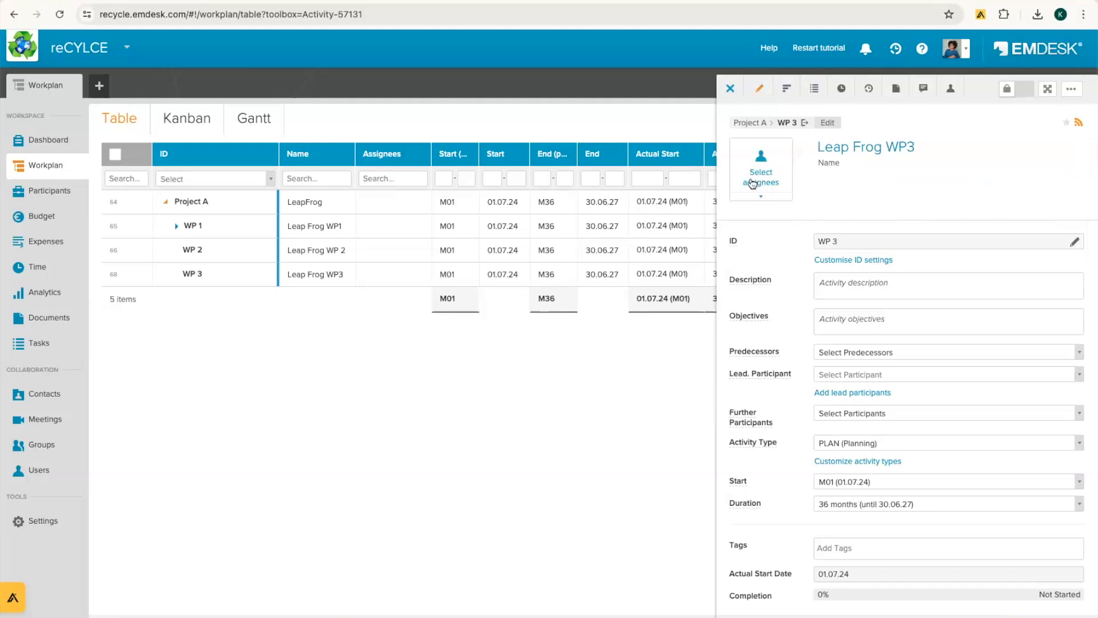
{"action": "left_click", "coordinate": [735, 94]}
{"action": "left_click", "coordinate": [57, 194]}
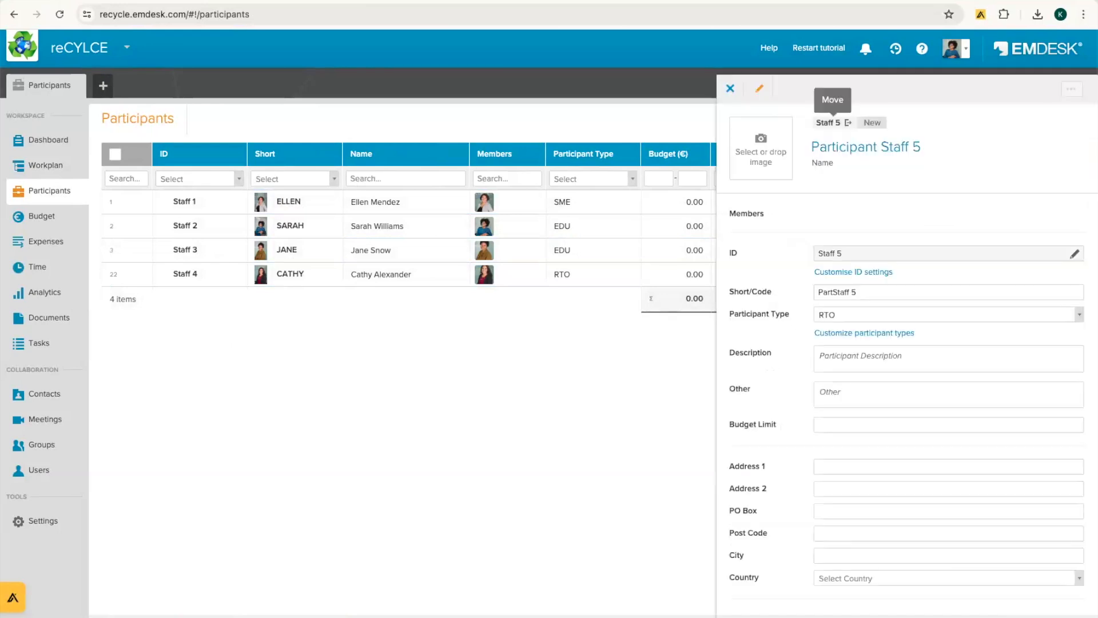
Step: Replace the default name 'Participant Staff 5' with the person's full name
{"action": "triple_click", "coordinate": [850, 150]}
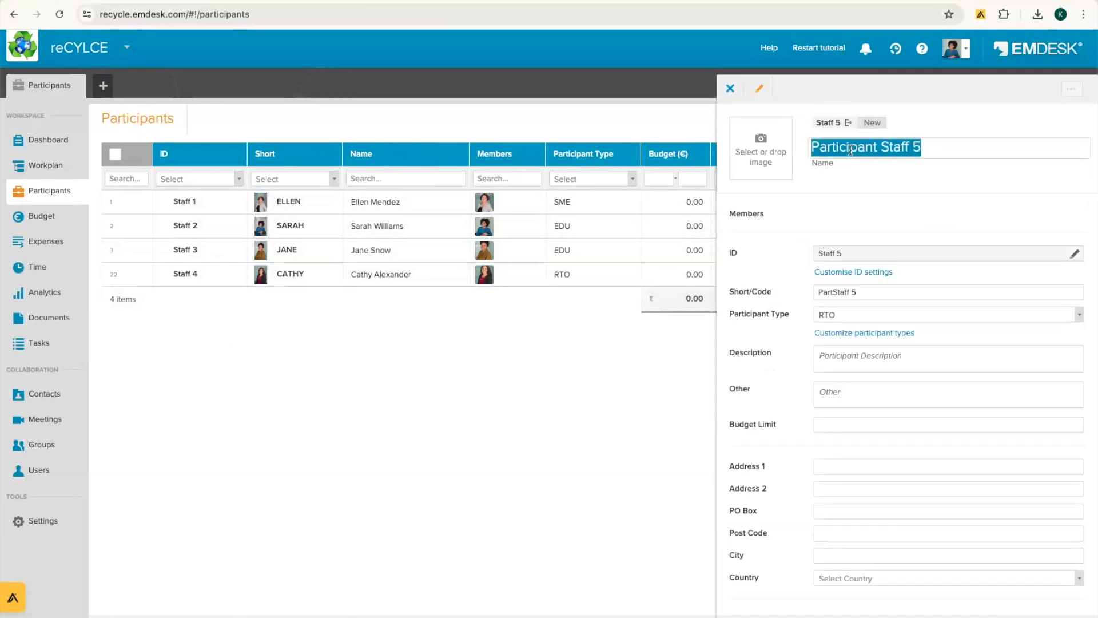
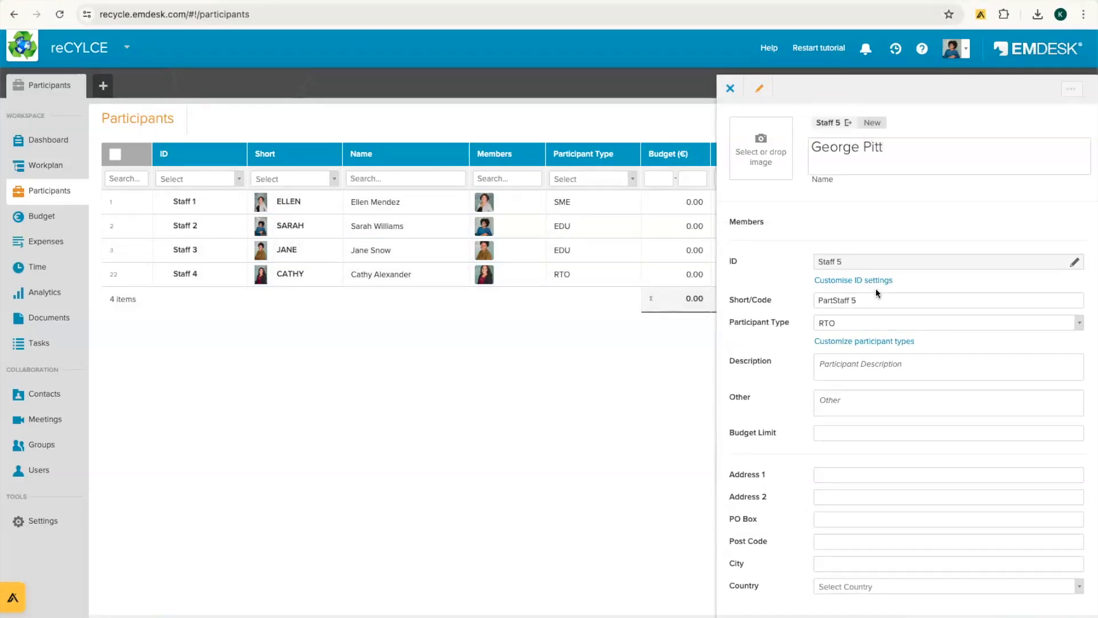
{"action": "key", "text": "Return"}
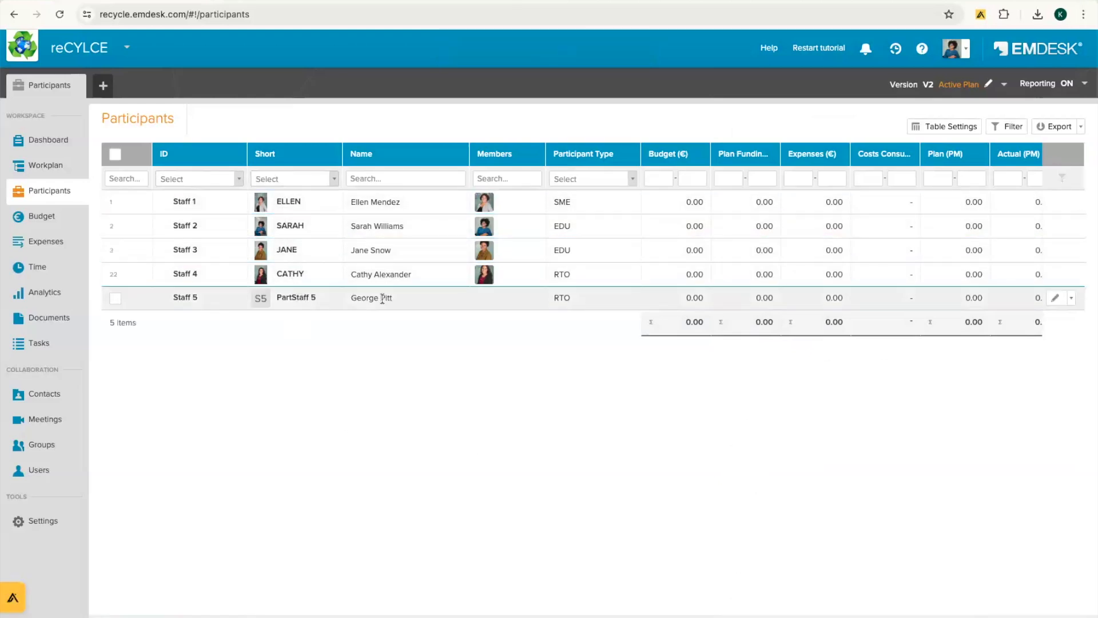
Step: Change Staff 5's short code to the participant's first name
{"action": "left_click", "coordinate": [308, 294]}
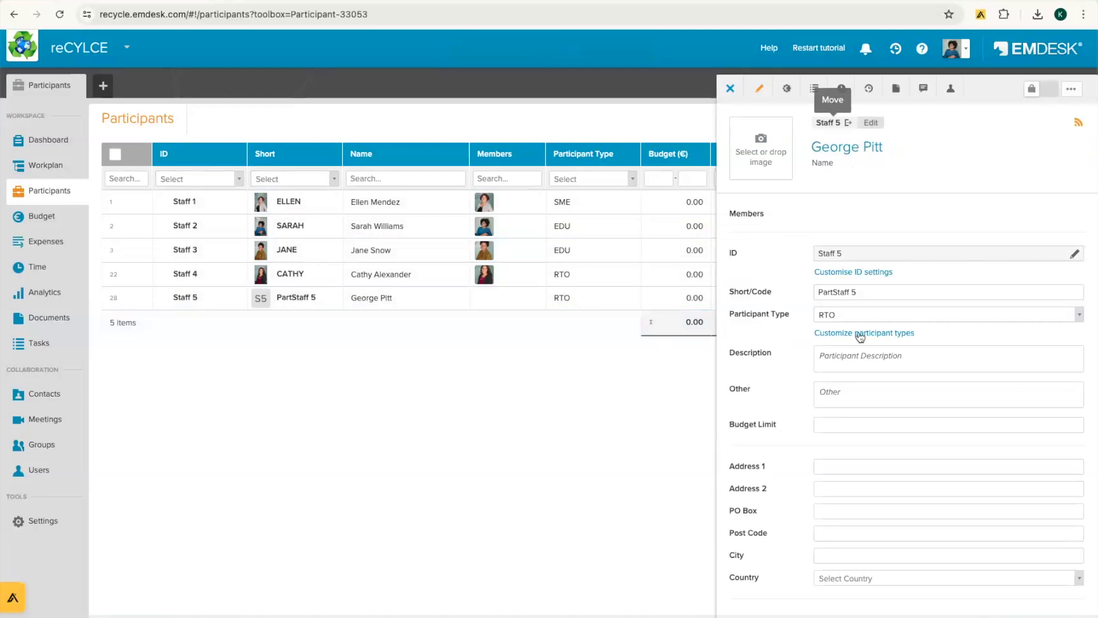
{"action": "triple_click", "coordinate": [859, 293]}
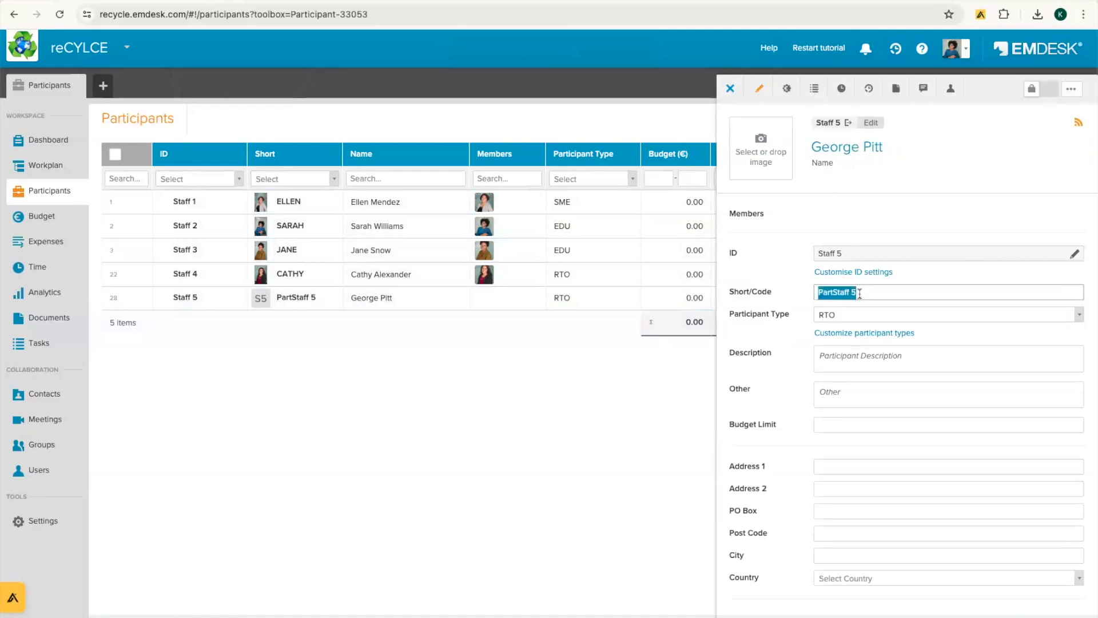
{"action": "type", "text": "George"}
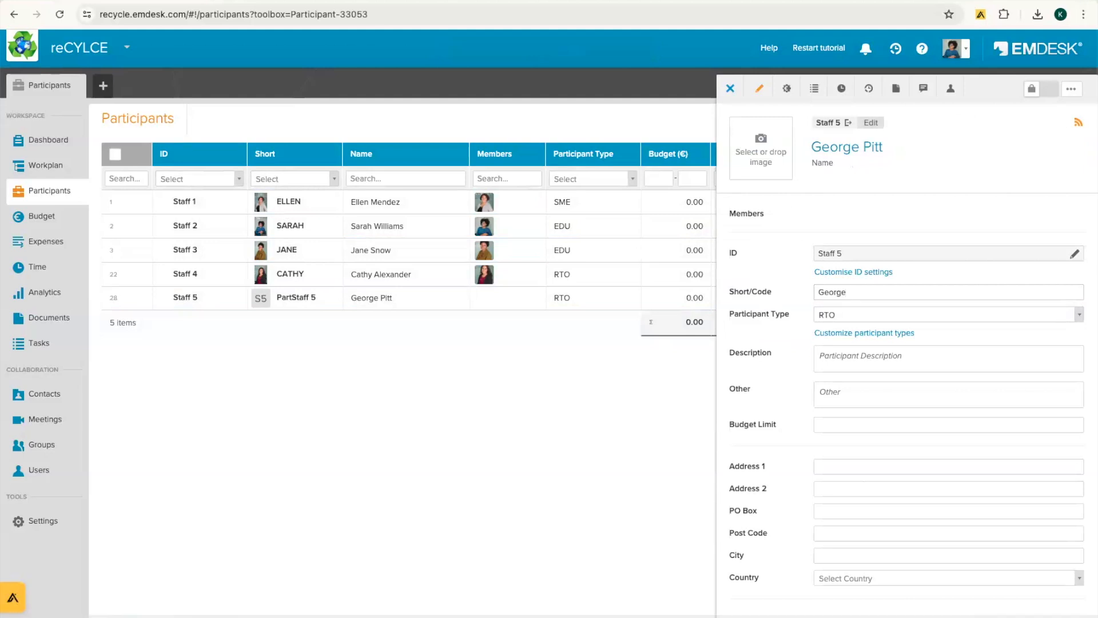
{"action": "key", "text": "Return"}
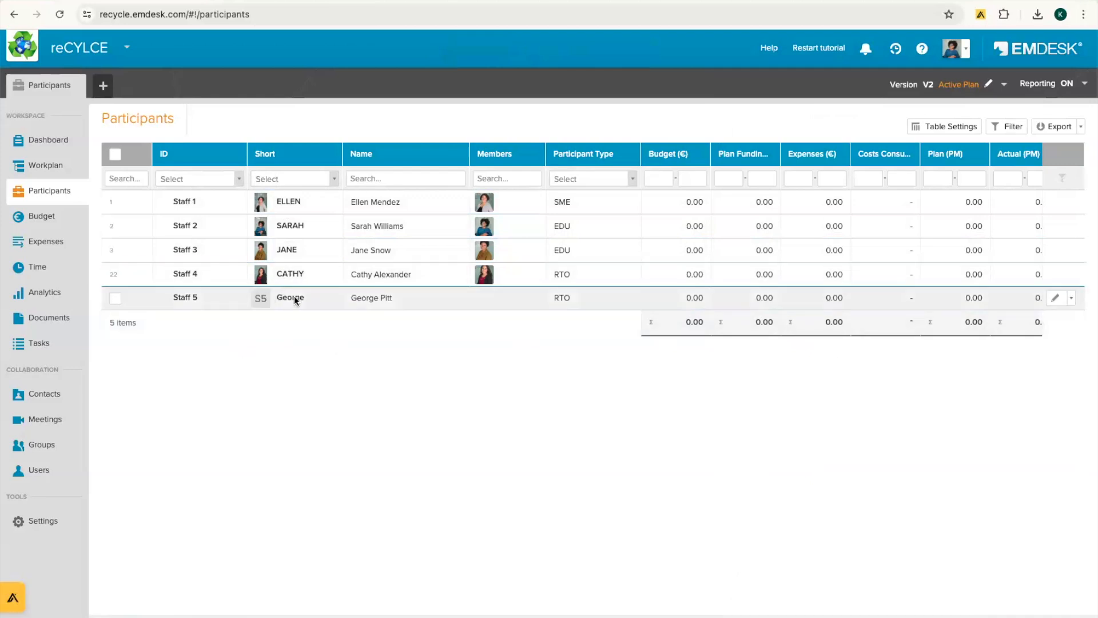
Step: Create sub-participant 'Second Paticipant' under Staff 5 and reload the page
{"action": "left_click", "coordinate": [1071, 299]}
{"action": "left_click", "coordinate": [1006, 211]}
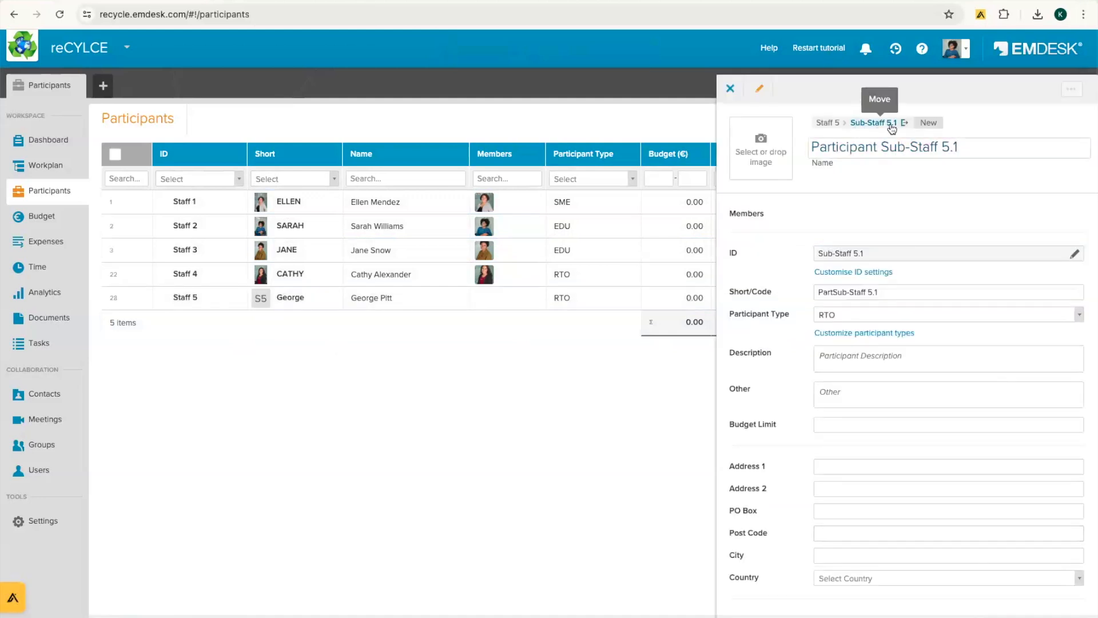
{"action": "triple_click", "coordinate": [879, 148]}
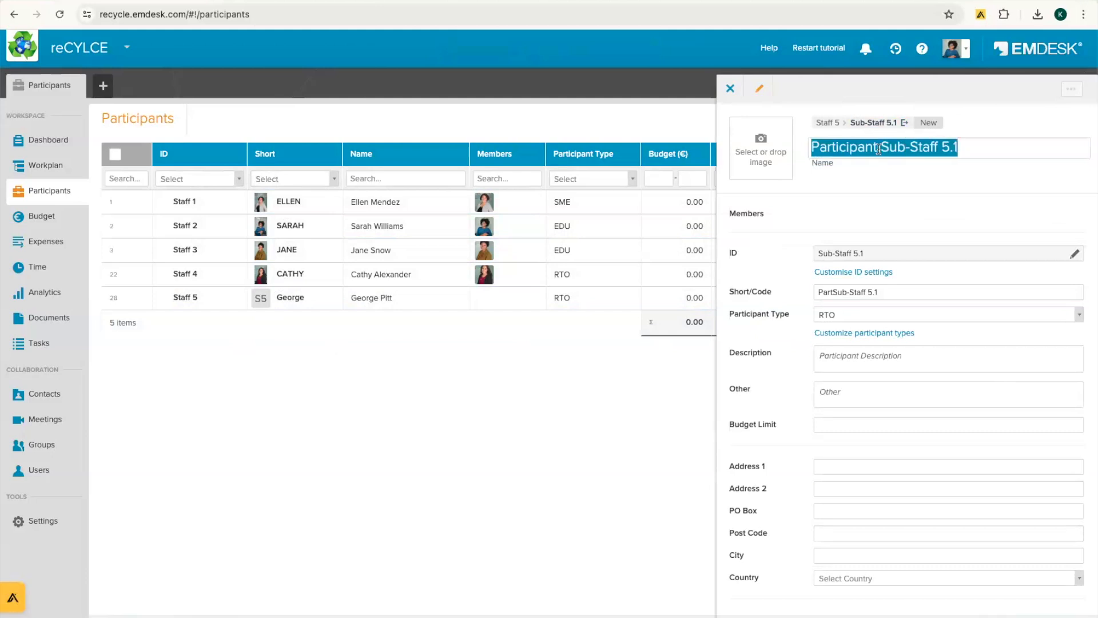
{"action": "type", "text": "SDecond"}
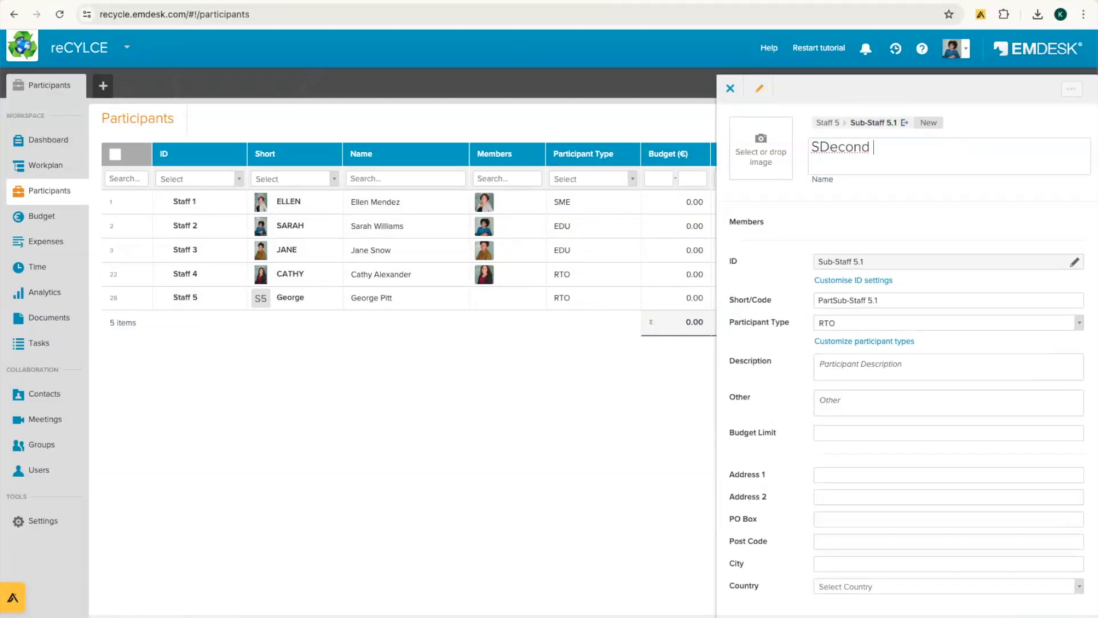
{"action": "key", "text": "BackSpace"}
{"action": "key", "text": "BackSpace"}
{"action": "key", "text": "BackSpace"}
{"action": "key", "text": "BackSpace"}
{"action": "key", "text": "BackSpace"}
{"action": "key", "text": "BackSpace"}
{"action": "key", "text": "BackSpace"}
{"action": "type", "text": "econd Paticipant"}
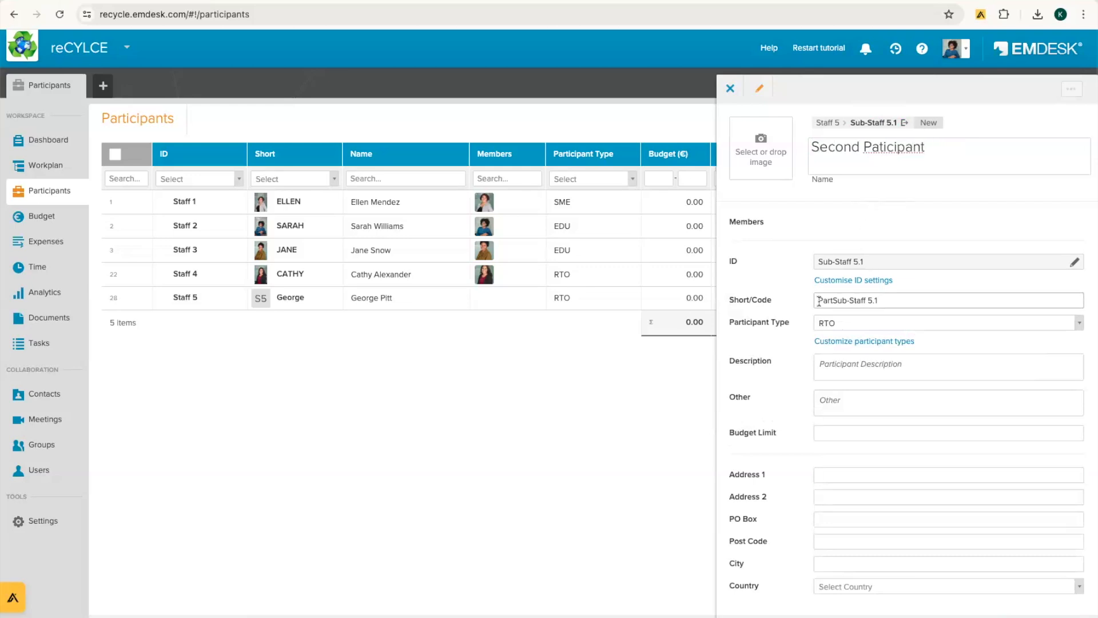
{"action": "left_click", "coordinate": [624, 521]}
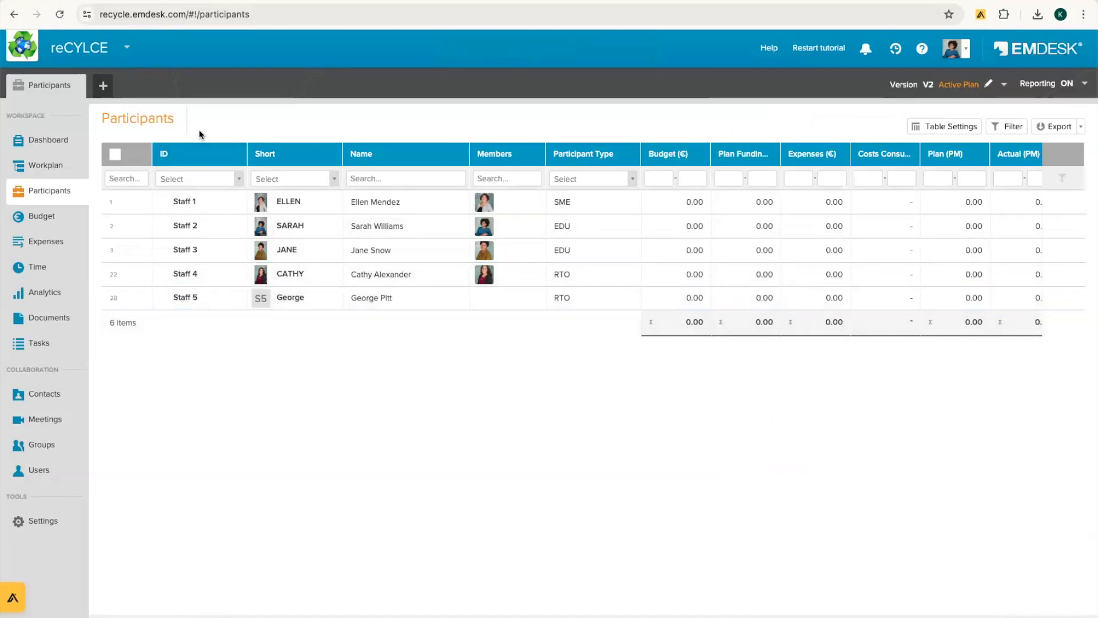
{"action": "left_click", "coordinate": [61, 15]}
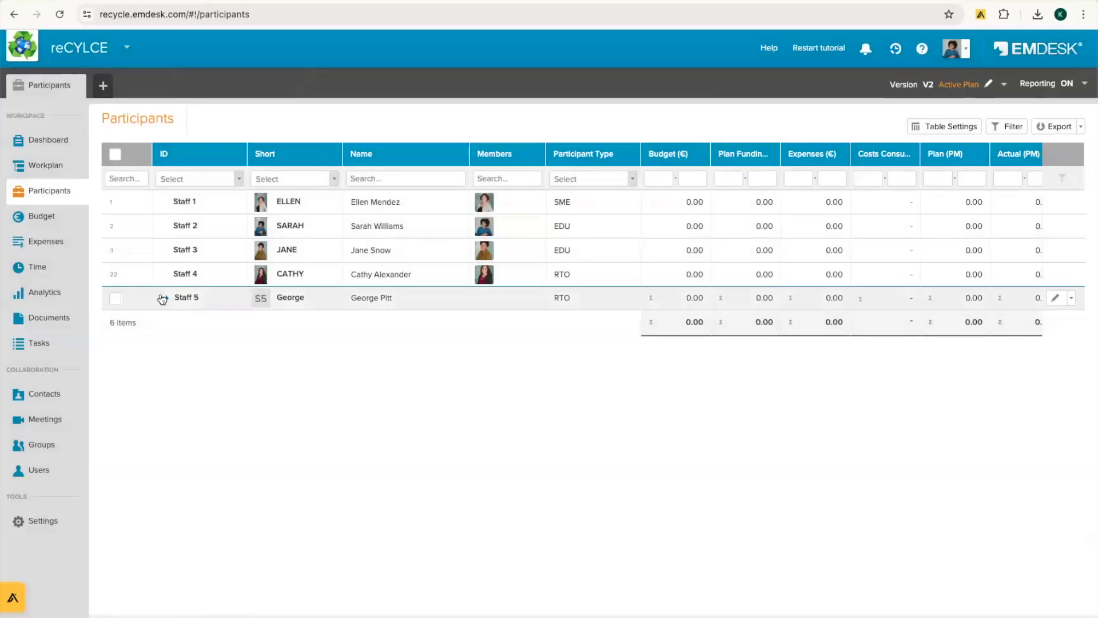
Step: Expand Staff 5 and delete its Sub-Staff 5.1 entry, confirming with Yes
{"action": "left_click", "coordinate": [167, 298]}
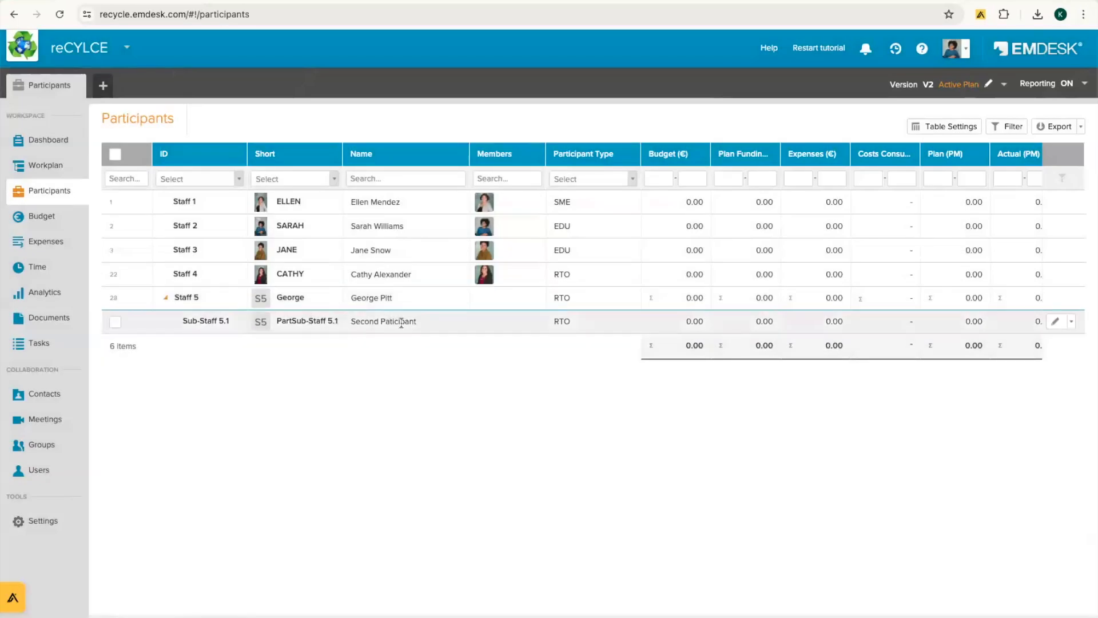
{"action": "left_click", "coordinate": [167, 298]}
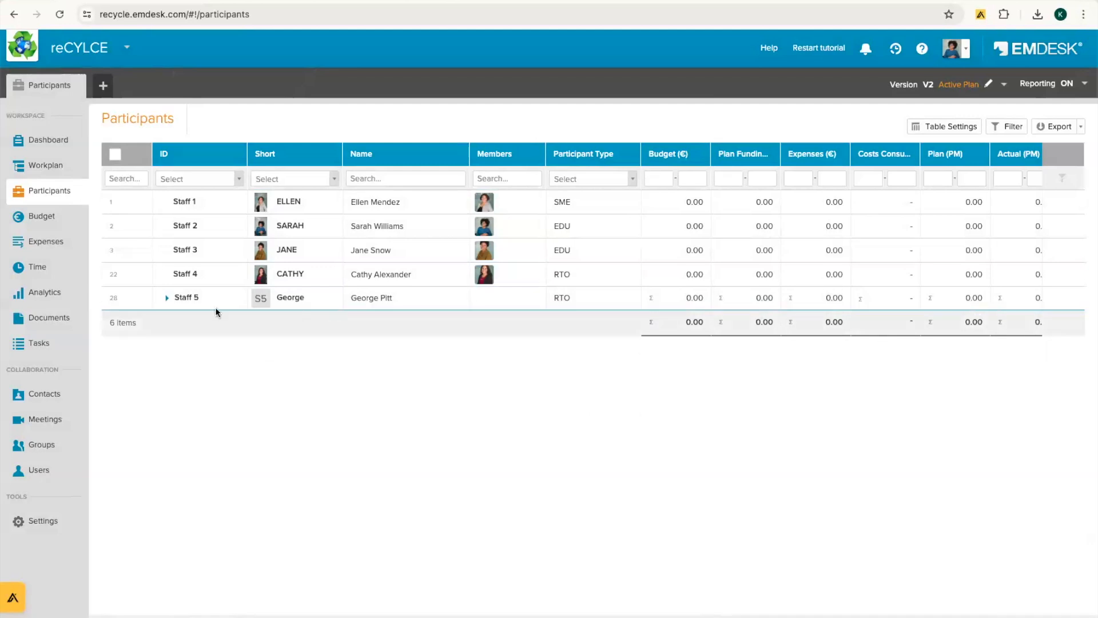
{"action": "left_click", "coordinate": [167, 297]}
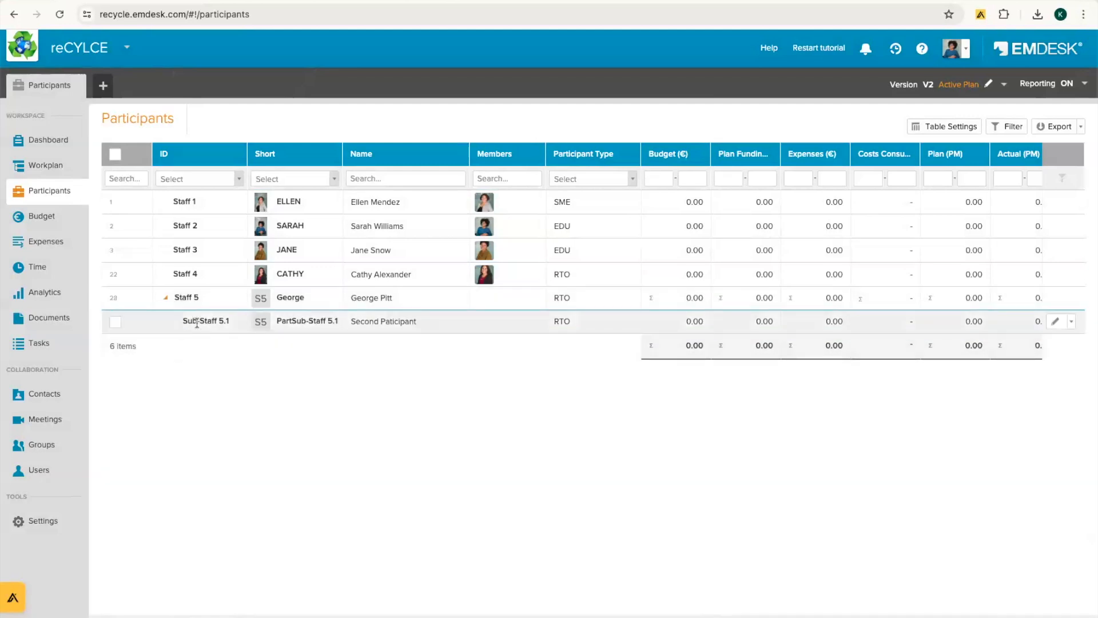
{"action": "left_click", "coordinate": [1071, 322]}
{"action": "left_click", "coordinate": [1009, 307]}
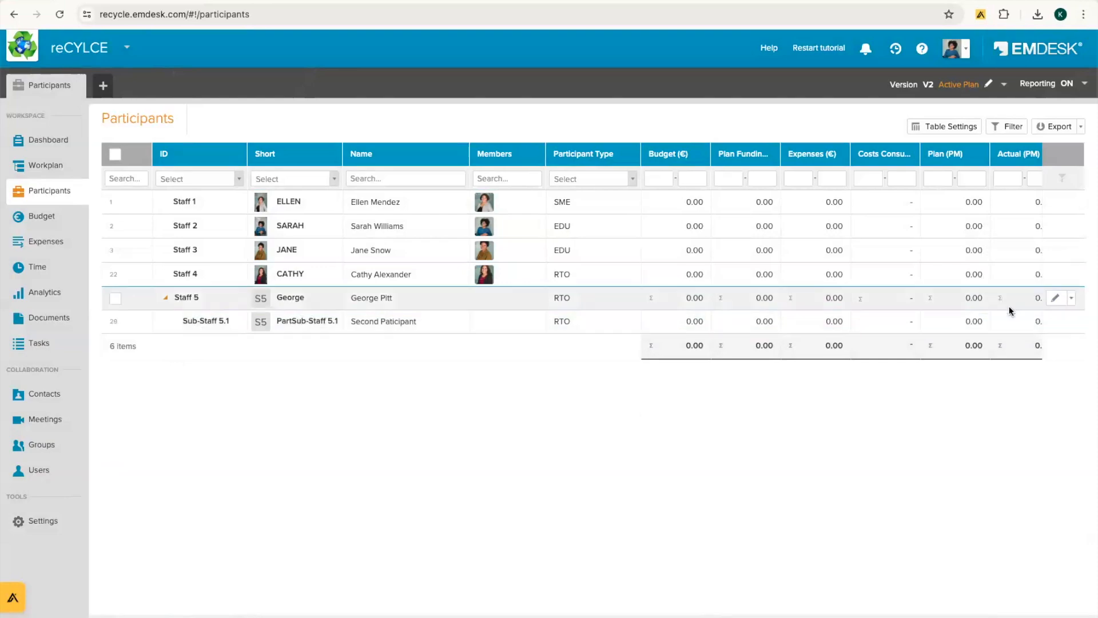
{"action": "left_click", "coordinate": [619, 235]}
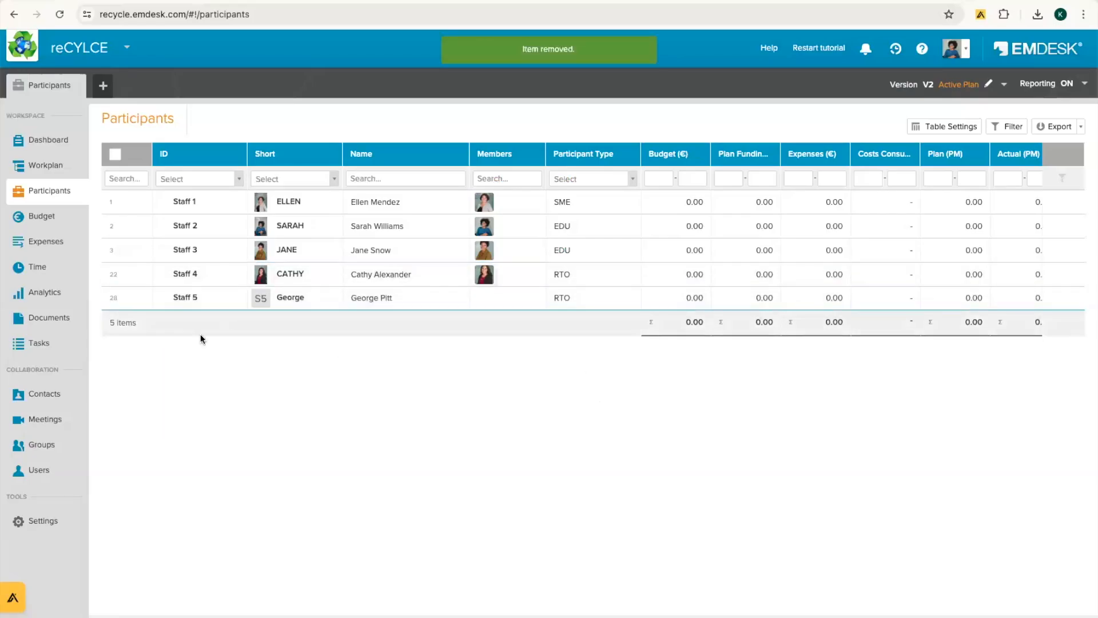
{"action": "left_click", "coordinate": [57, 168]}
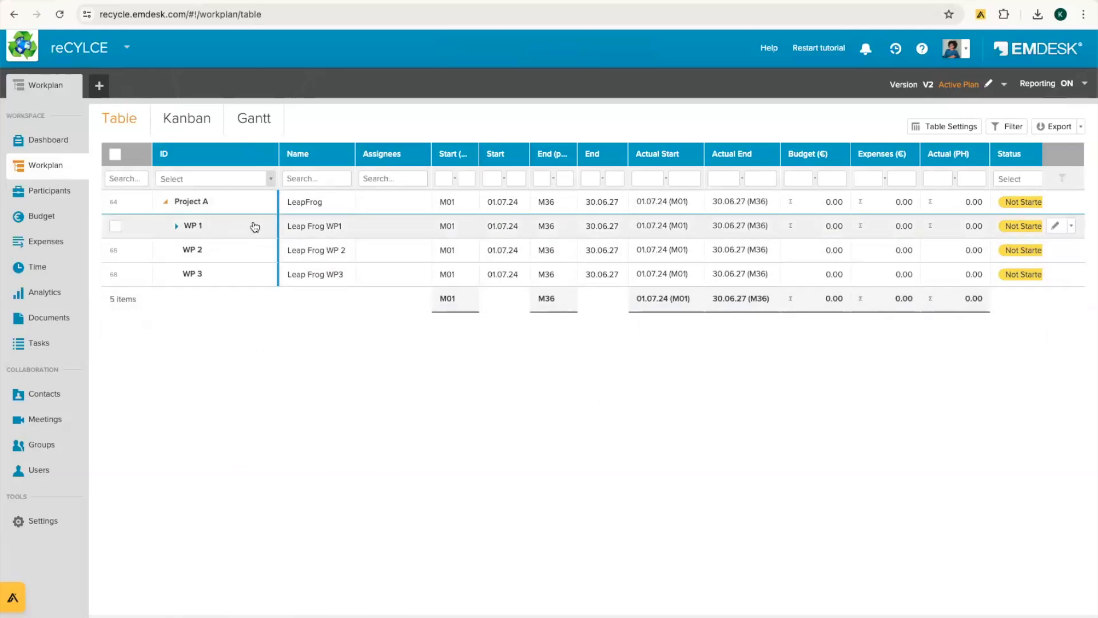
Step: In each work package's details panel, choose a team member under Select assignees for WP 1 and WP 2
{"action": "left_click", "coordinate": [403, 227]}
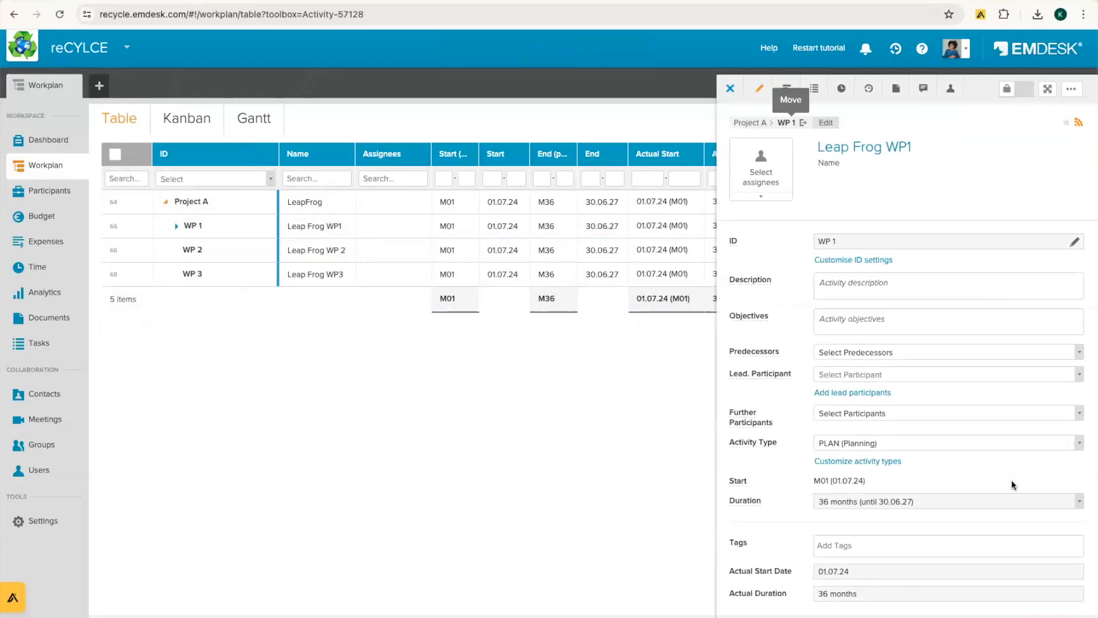
{"action": "left_click", "coordinate": [761, 178]}
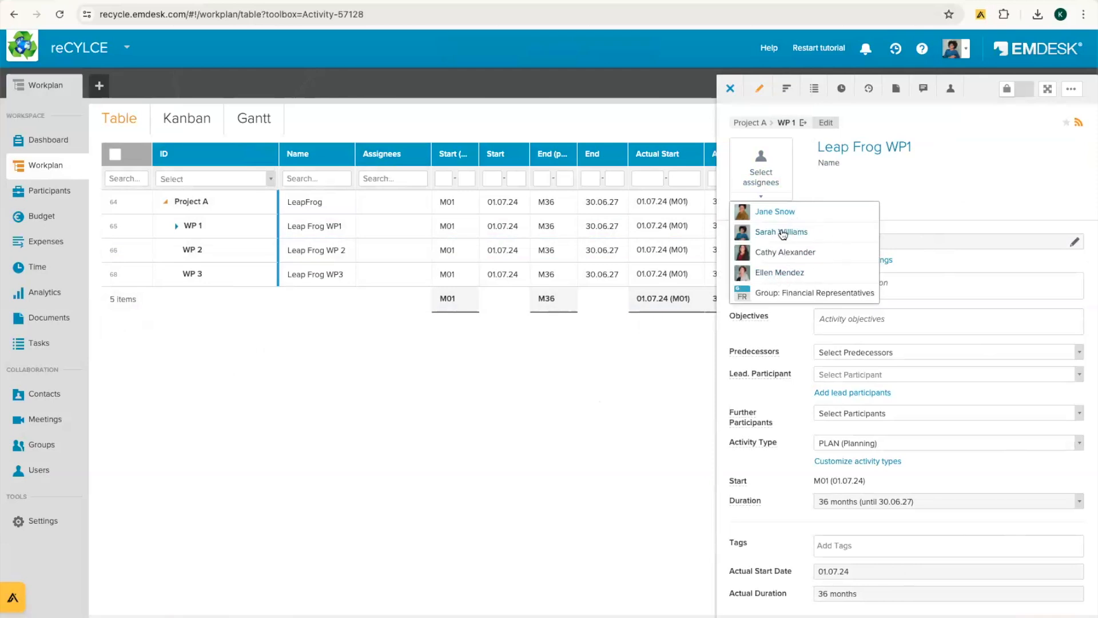
{"action": "left_click", "coordinate": [768, 215]}
{"action": "left_click", "coordinate": [990, 164]}
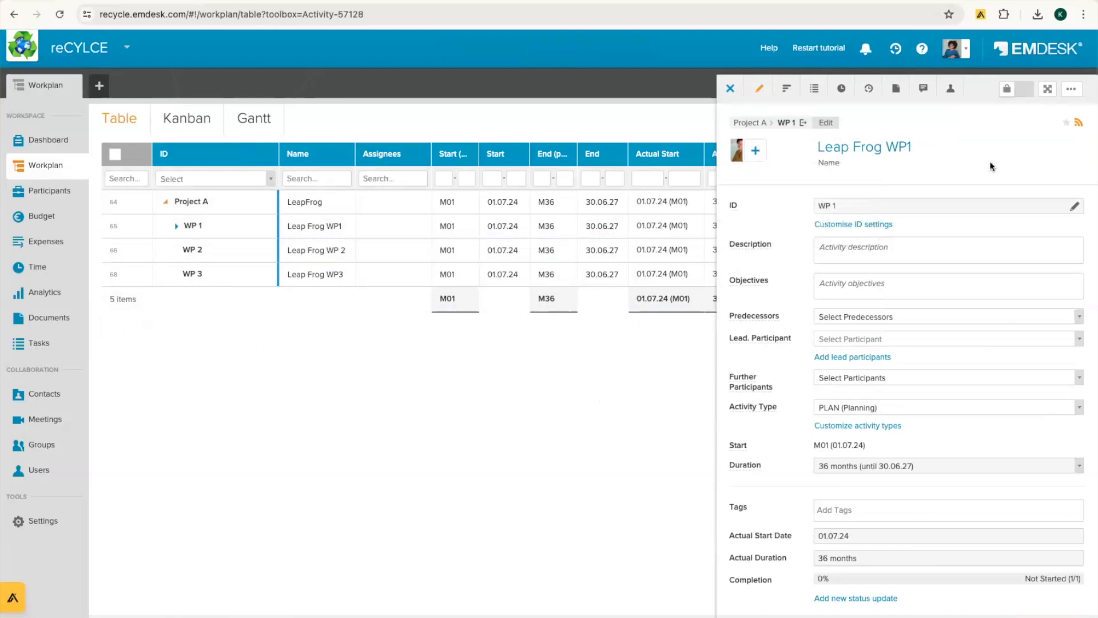
{"action": "left_click", "coordinate": [729, 88]}
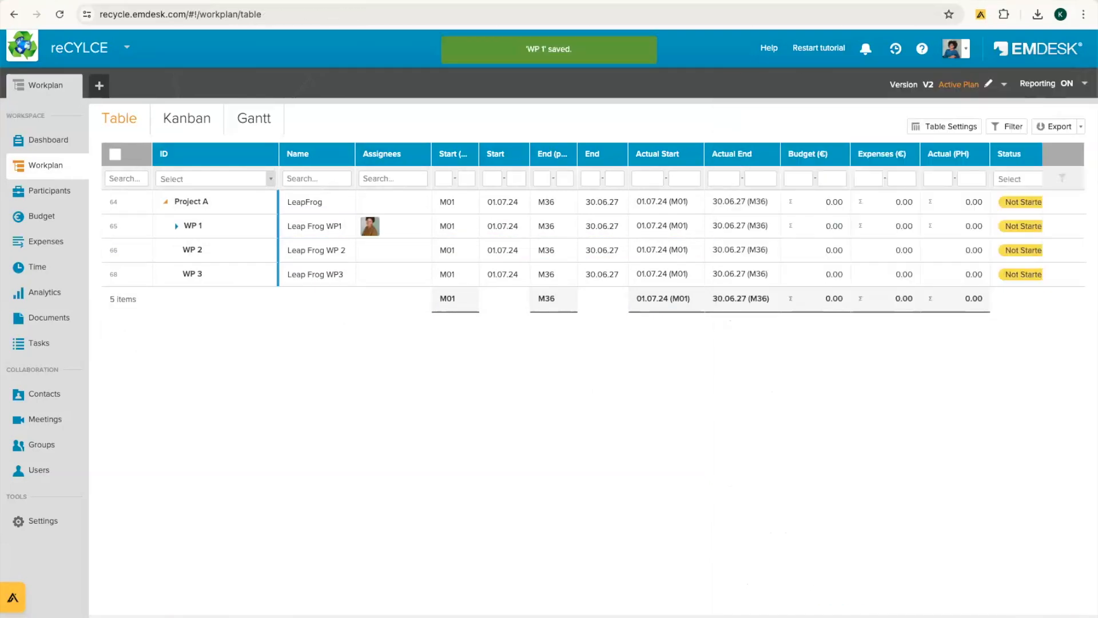
{"action": "left_click", "coordinate": [381, 250]}
{"action": "left_click", "coordinate": [761, 171]}
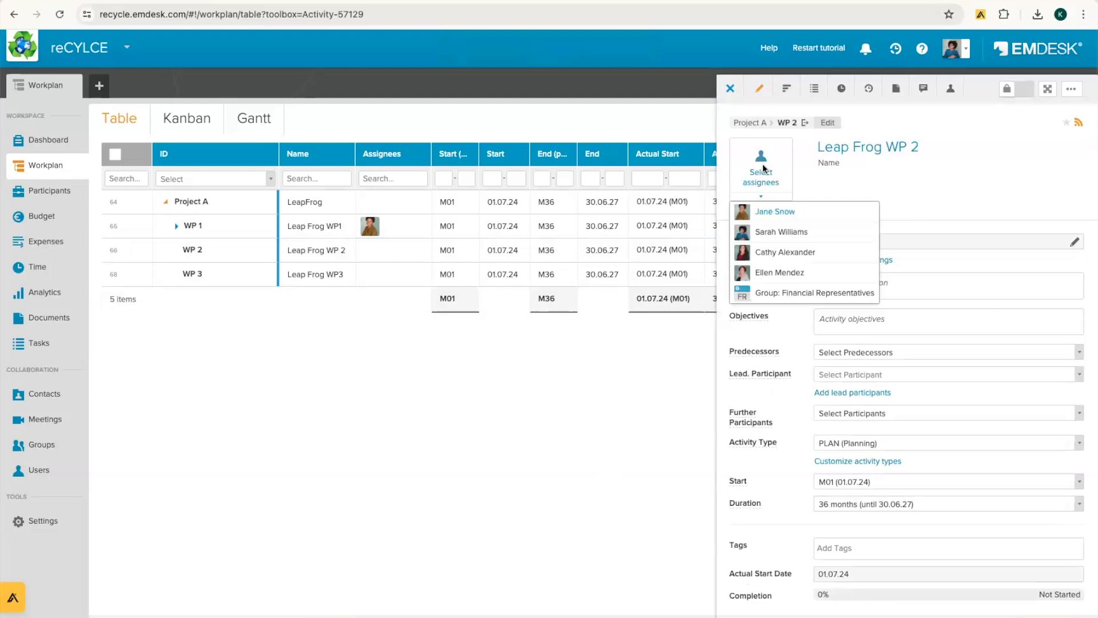
{"action": "left_click", "coordinate": [776, 235]}
{"action": "left_click", "coordinate": [599, 579]}
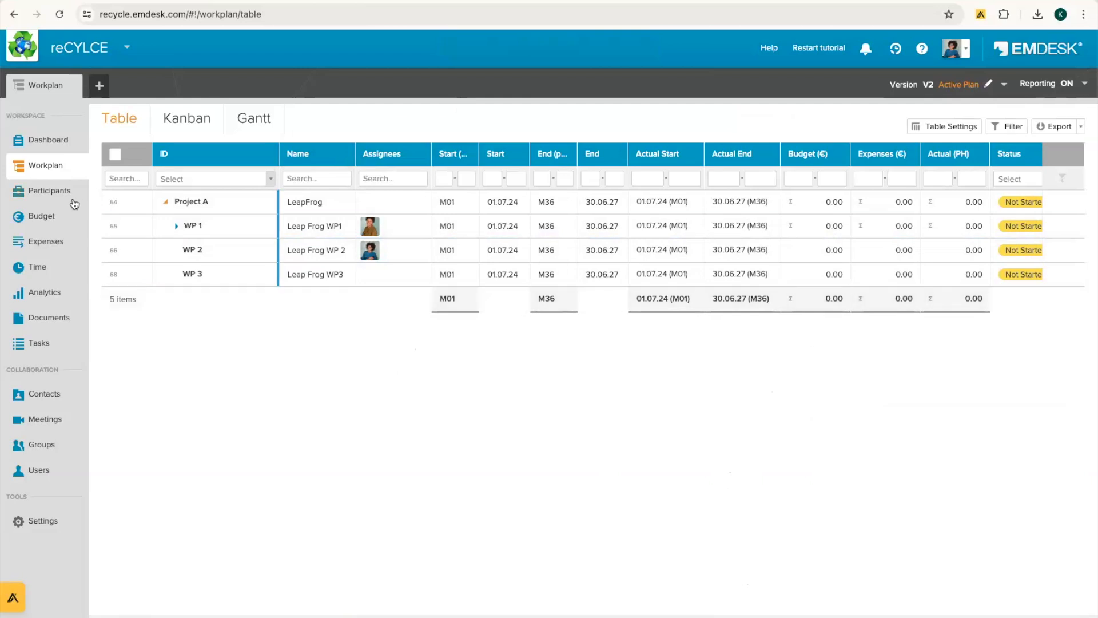
Step: Review Staff 1's cost rates on its Financial Profile tab, then close the panel
{"action": "left_click", "coordinate": [47, 202]}
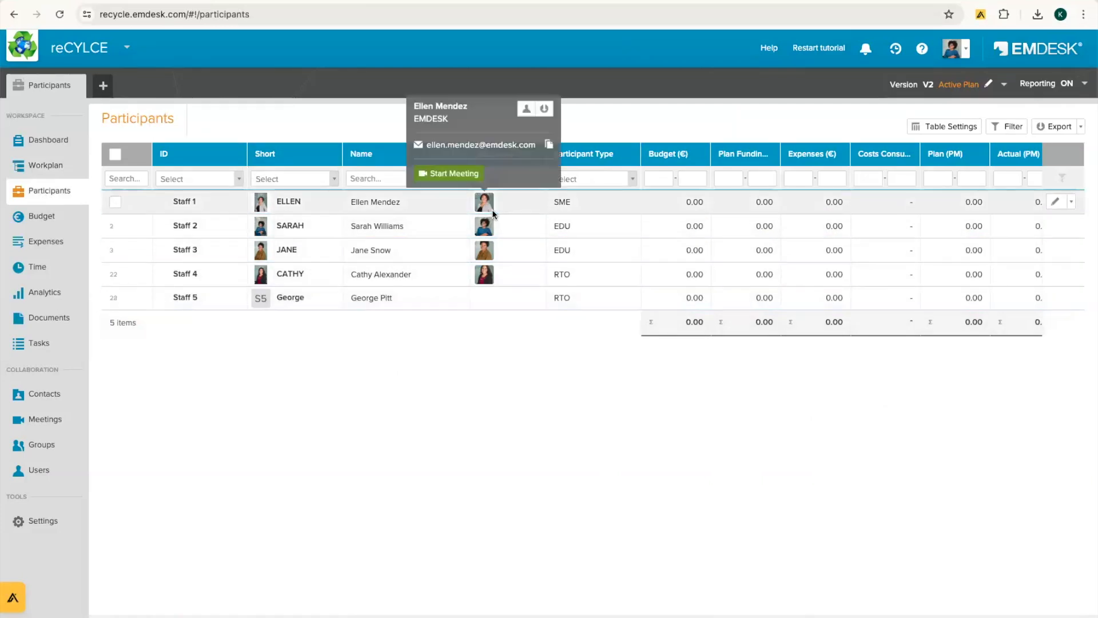
{"action": "left_click", "coordinate": [598, 206]}
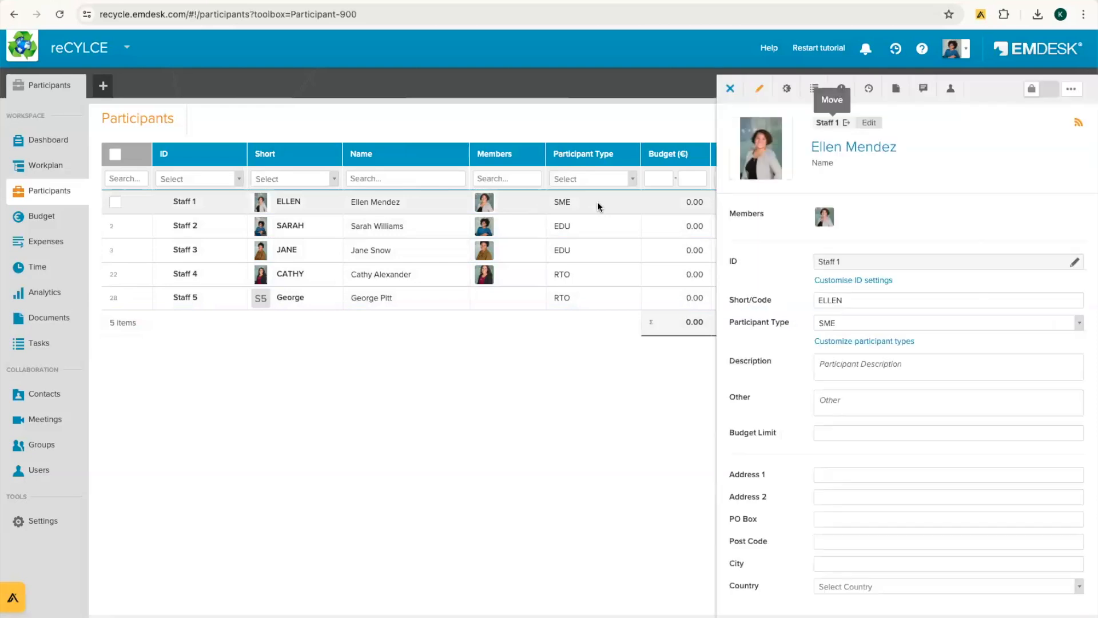
{"action": "left_click", "coordinate": [788, 89]}
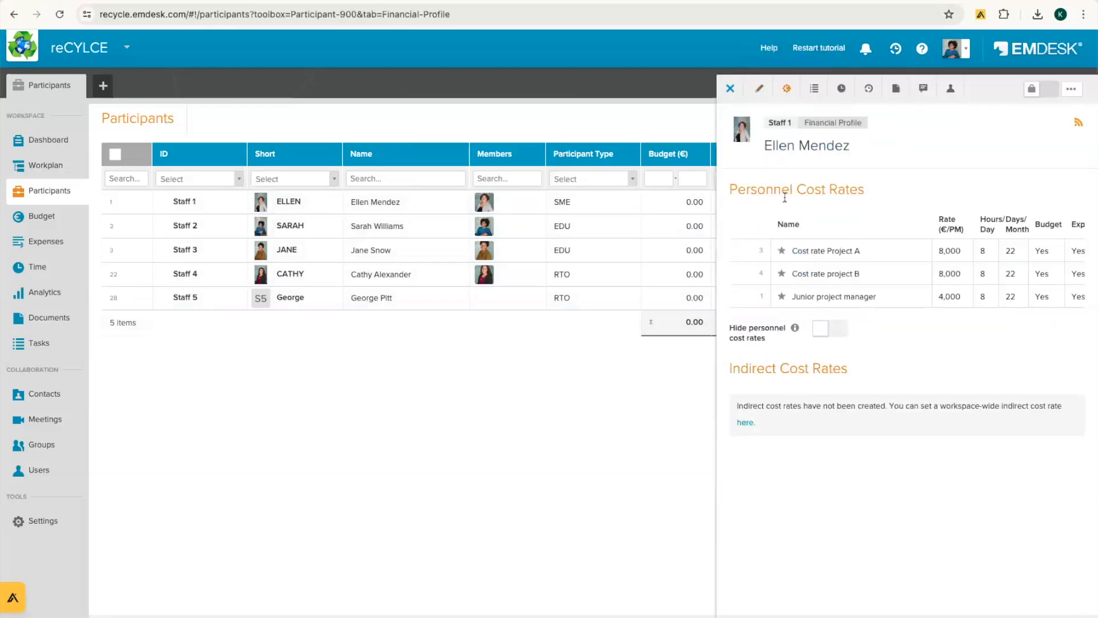
{"action": "left_click_drag", "start_coordinate": [728, 189], "coordinate": [890, 190]}
{"action": "left_click", "coordinate": [890, 190]}
{"action": "left_click", "coordinate": [732, 88]}
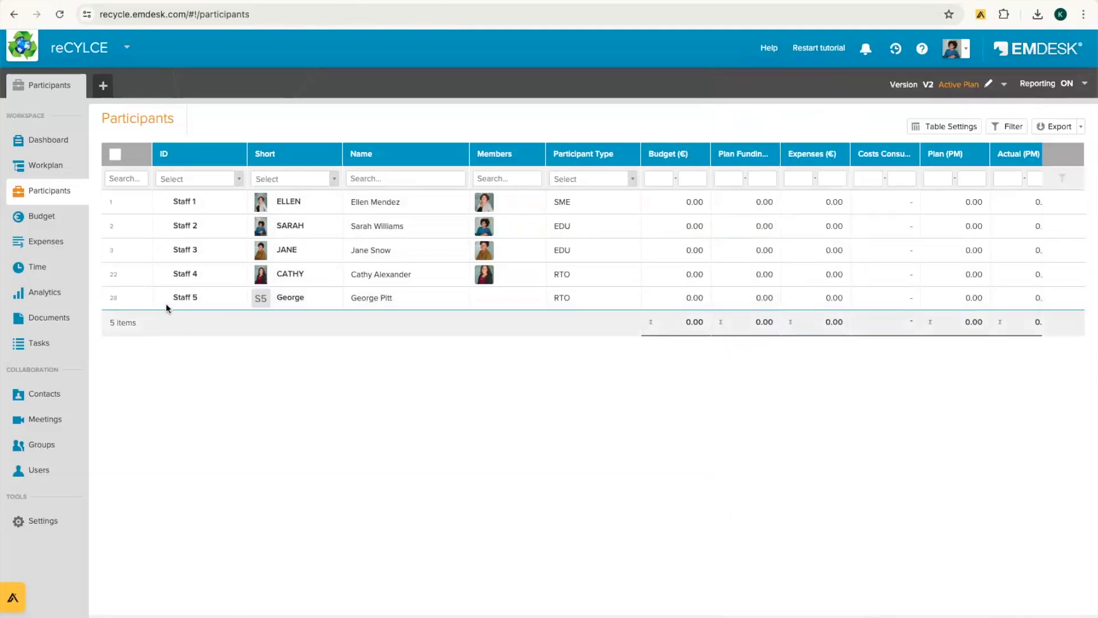
Step: Open Staff 5's financial profile, which has no cost rates yet, and start a new personnel cost rate
{"action": "left_click", "coordinate": [428, 300]}
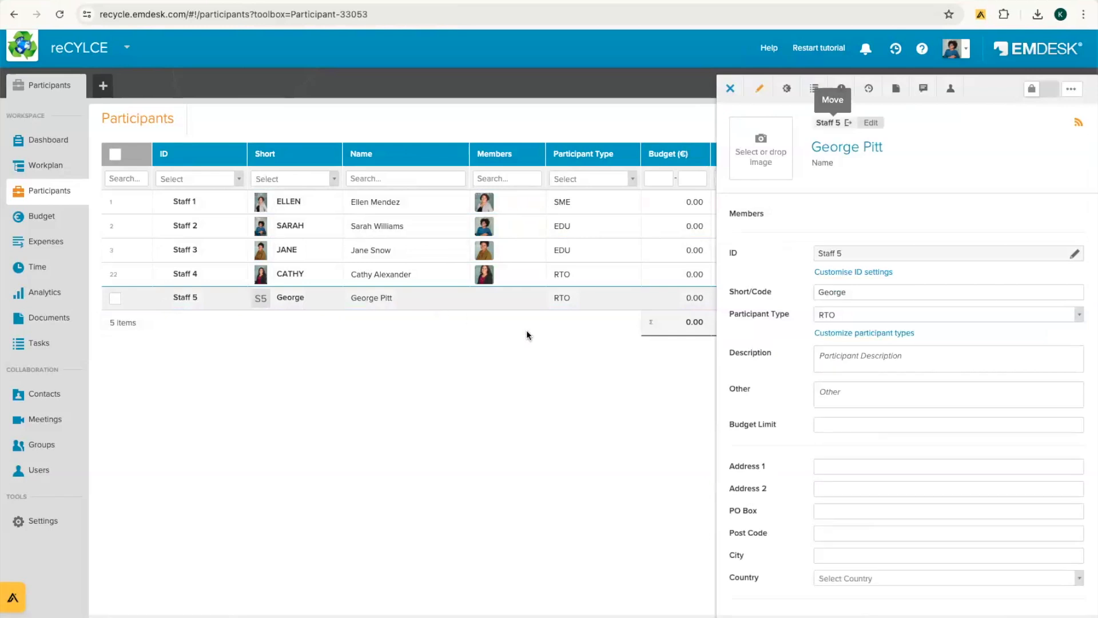
{"action": "left_click", "coordinate": [787, 89]}
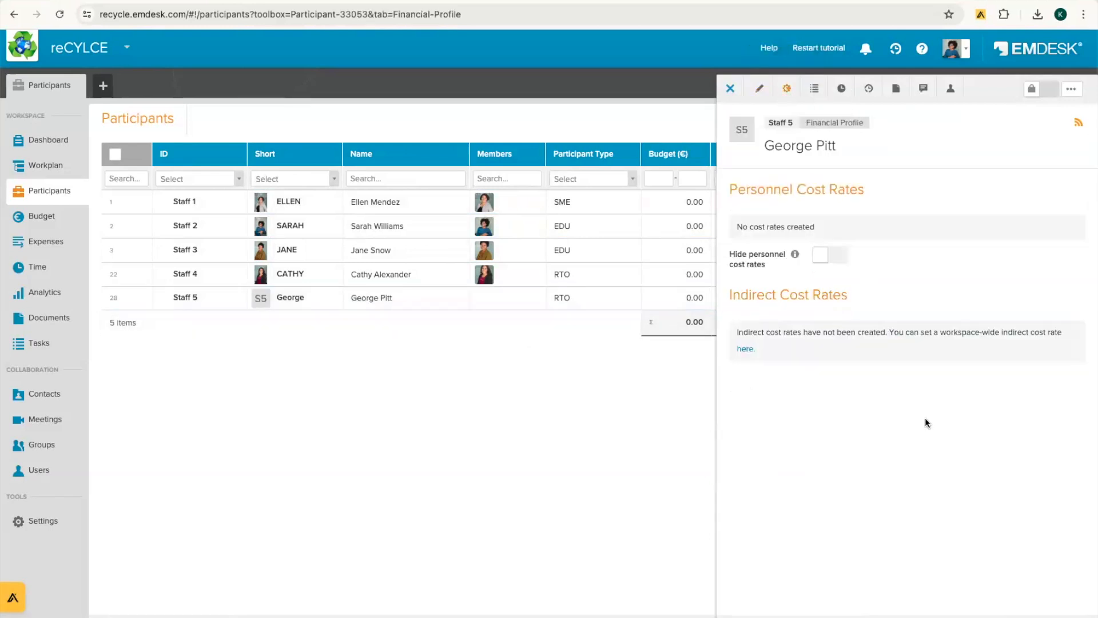
{"action": "left_click_drag", "start_coordinate": [740, 230], "coordinate": [822, 228]}
{"action": "left_click", "coordinate": [905, 509]}
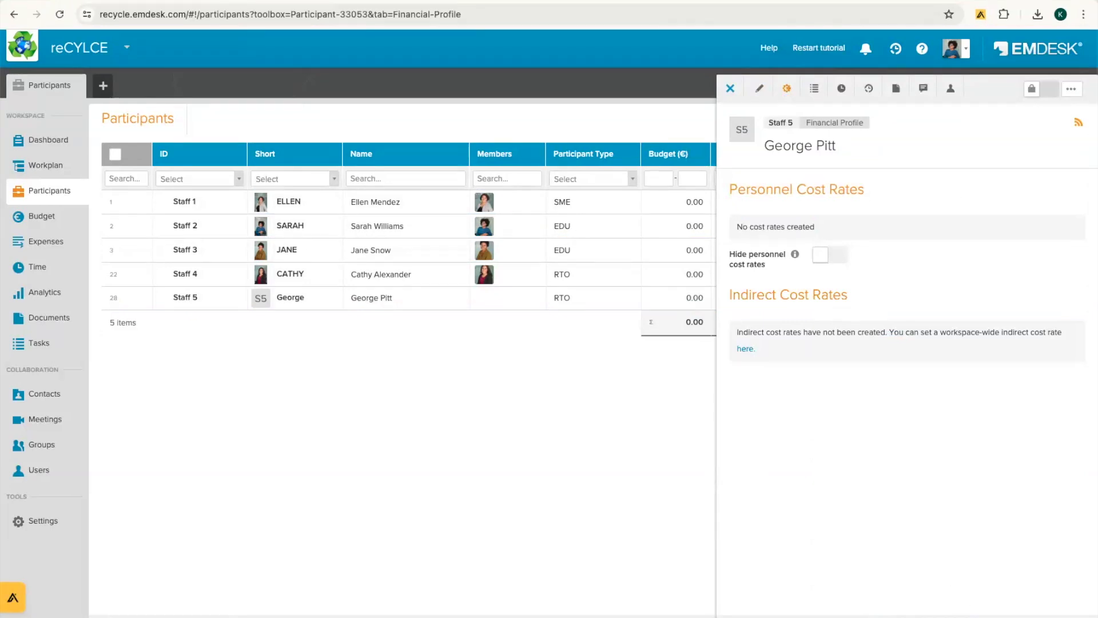
{"action": "left_click", "coordinate": [755, 615]}
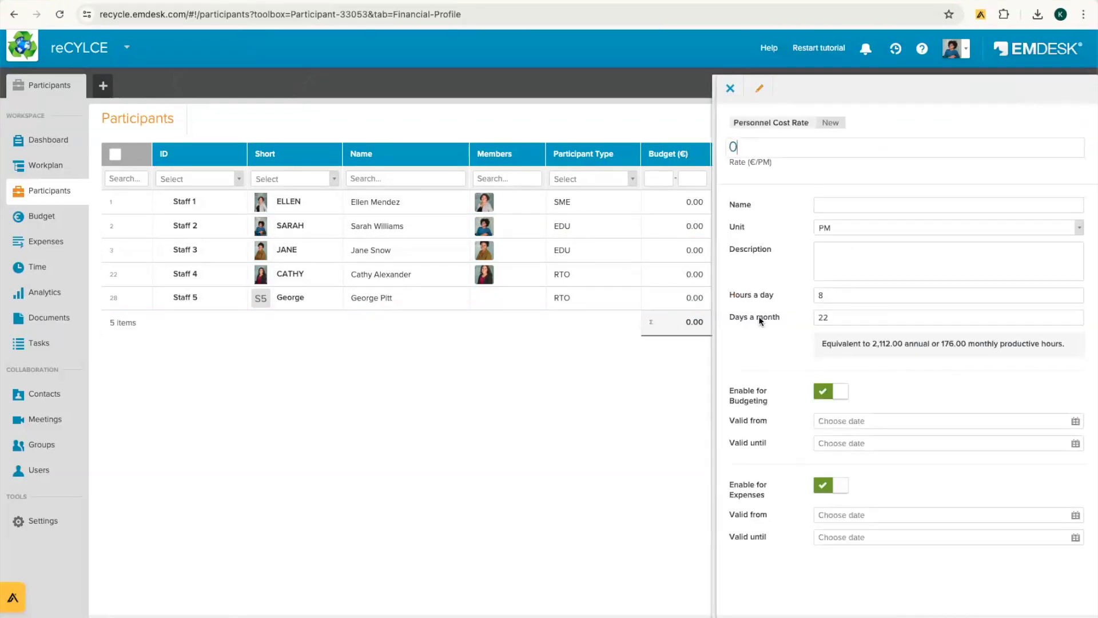
Step: Name the rate after the staff member, set 8,000 €/PM at 8 hours/day and 22 days/month, and save
{"action": "left_click", "coordinate": [845, 206]}
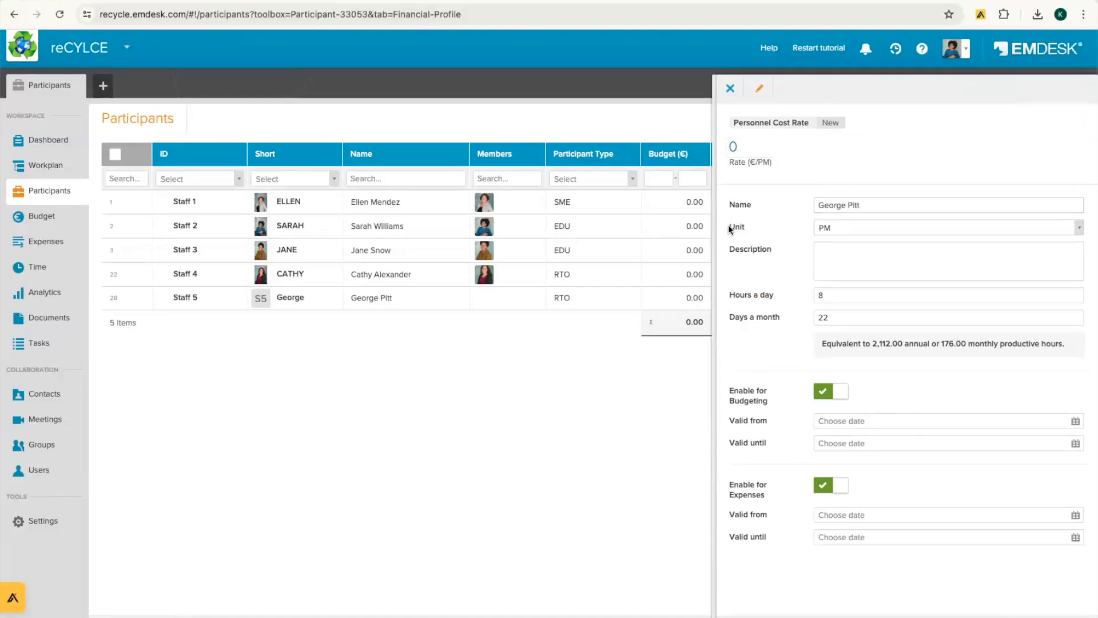
{"action": "left_click", "coordinate": [857, 250]}
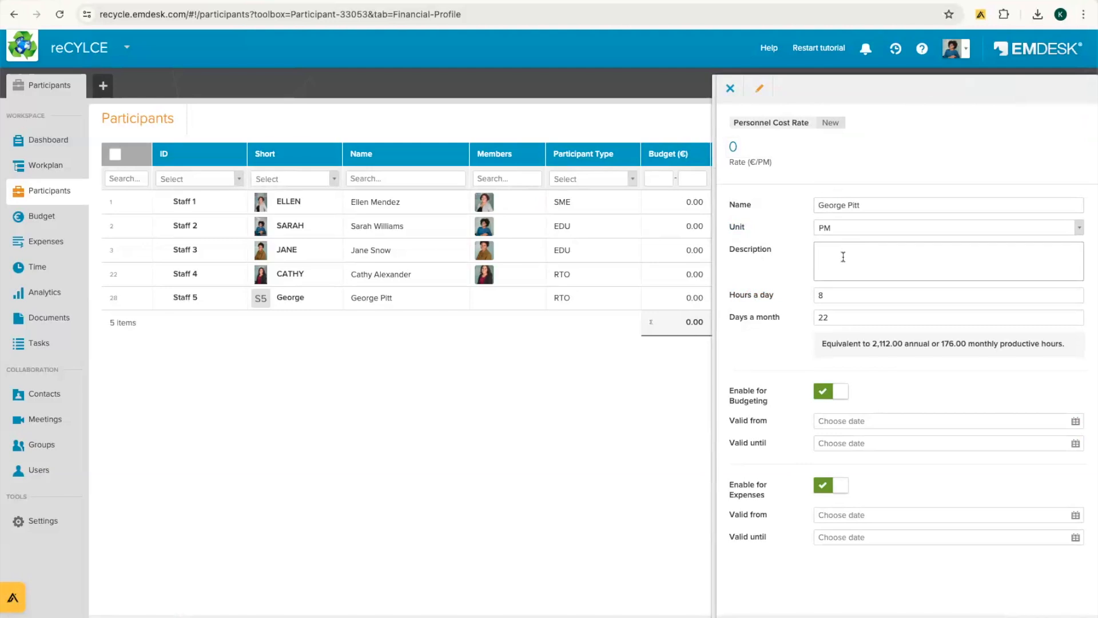
{"action": "left_click", "coordinate": [752, 145]}
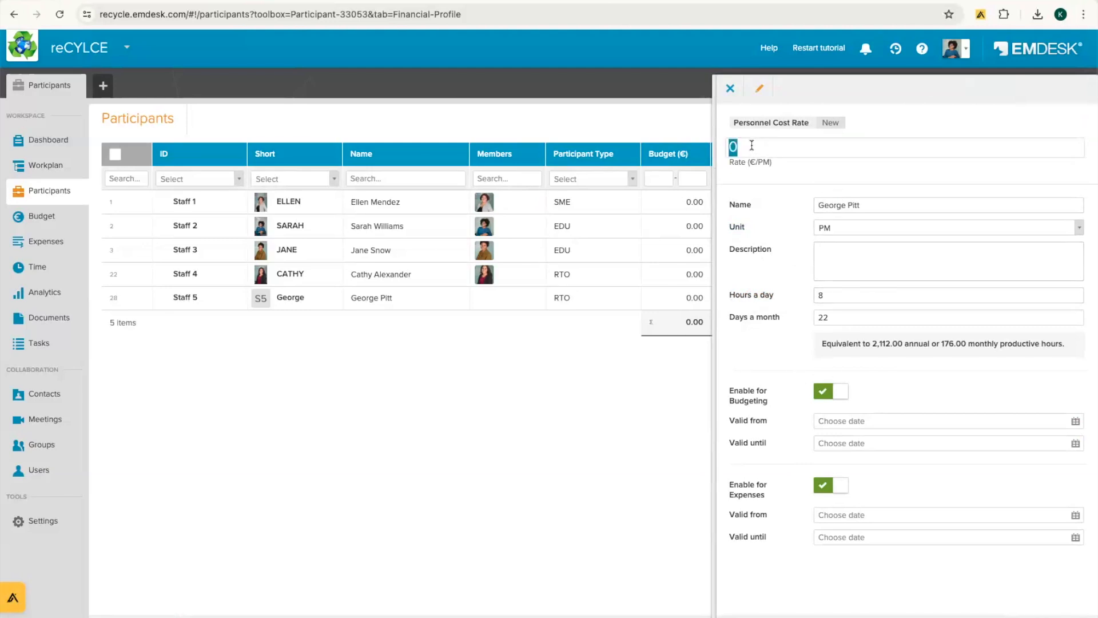
{"action": "type", "text": "8000"}
{"action": "left_click_drag", "start_coordinate": [726, 163], "coordinate": [763, 170]}
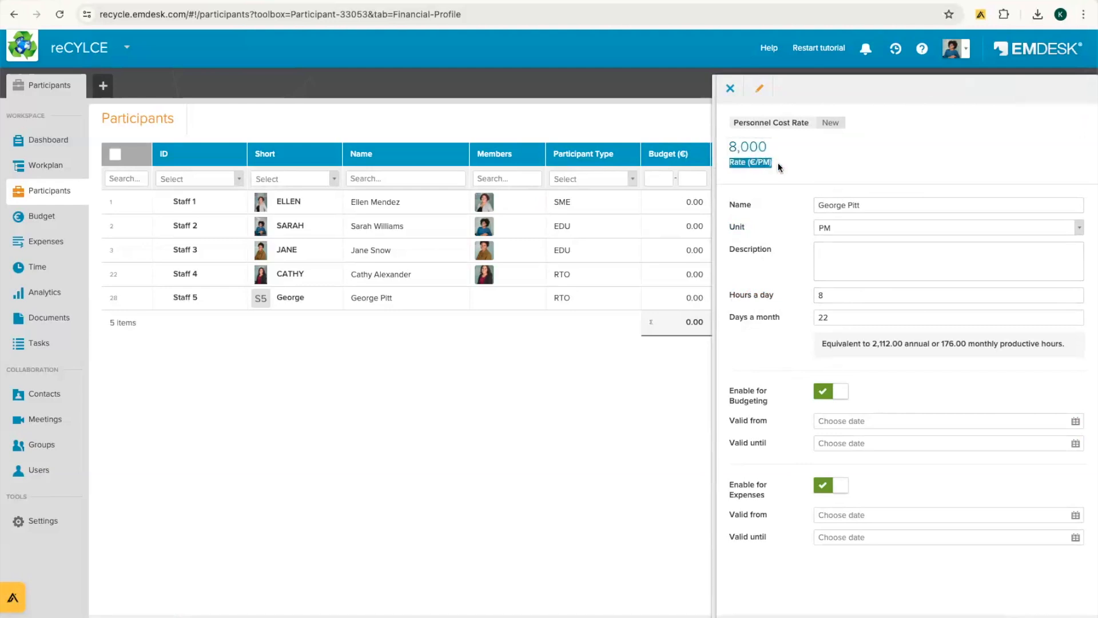
{"action": "left_click", "coordinate": [762, 214]}
{"action": "left_click_drag", "start_coordinate": [767, 539], "coordinate": [783, 551]}
{"action": "left_click", "coordinate": [784, 552]}
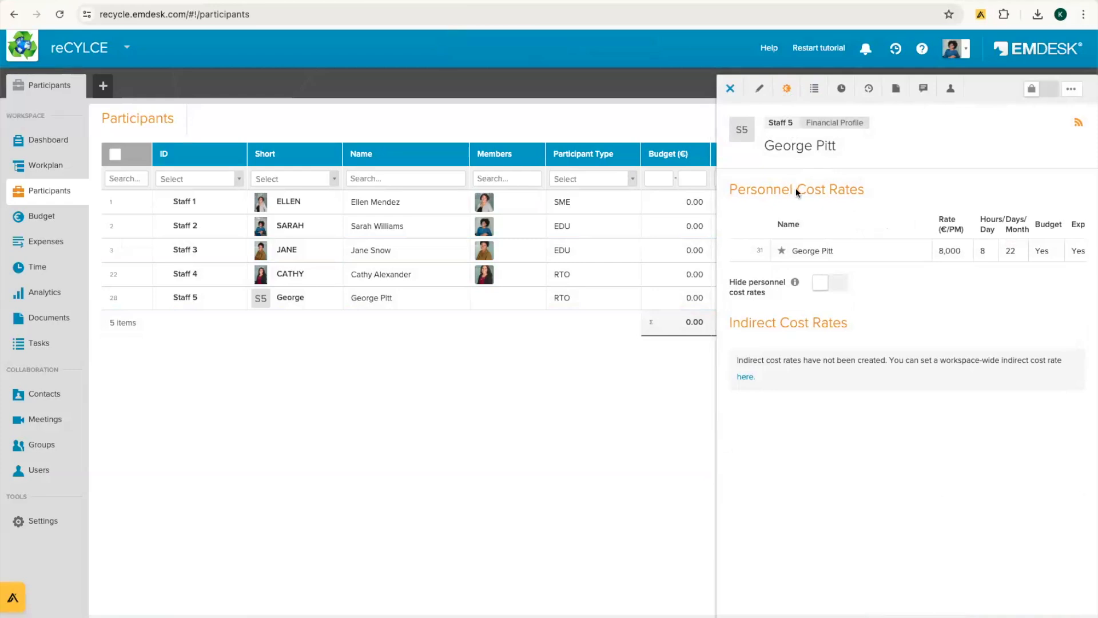
Step: Close the profile and create workplan deliverable 'Deliverable 1' due 31 July 2024
{"action": "left_click", "coordinate": [730, 88]}
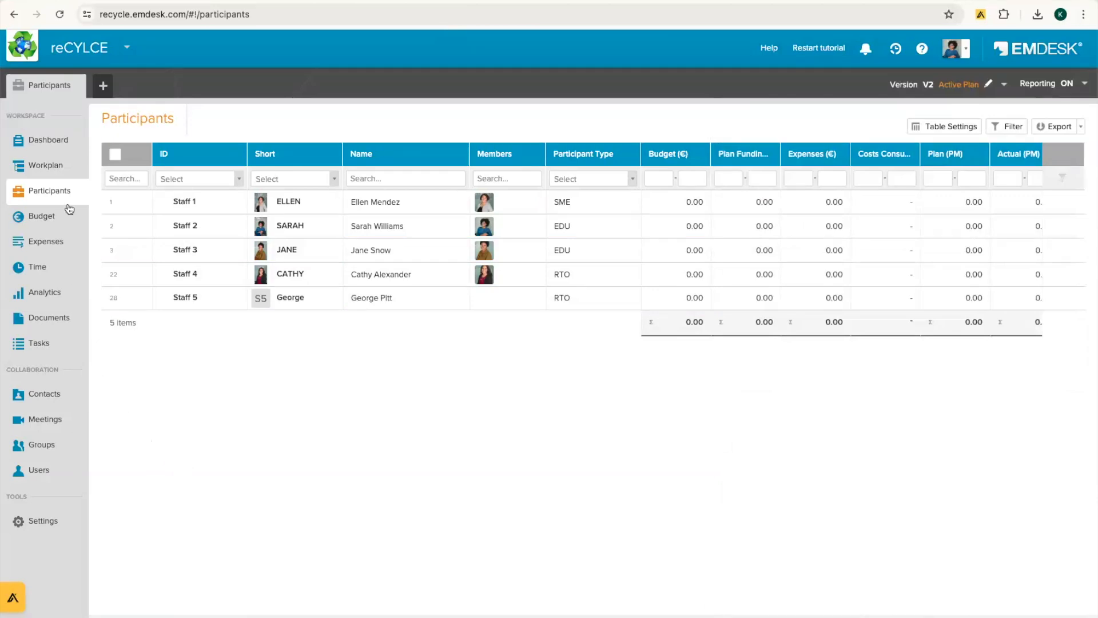
{"action": "left_click", "coordinate": [53, 171]}
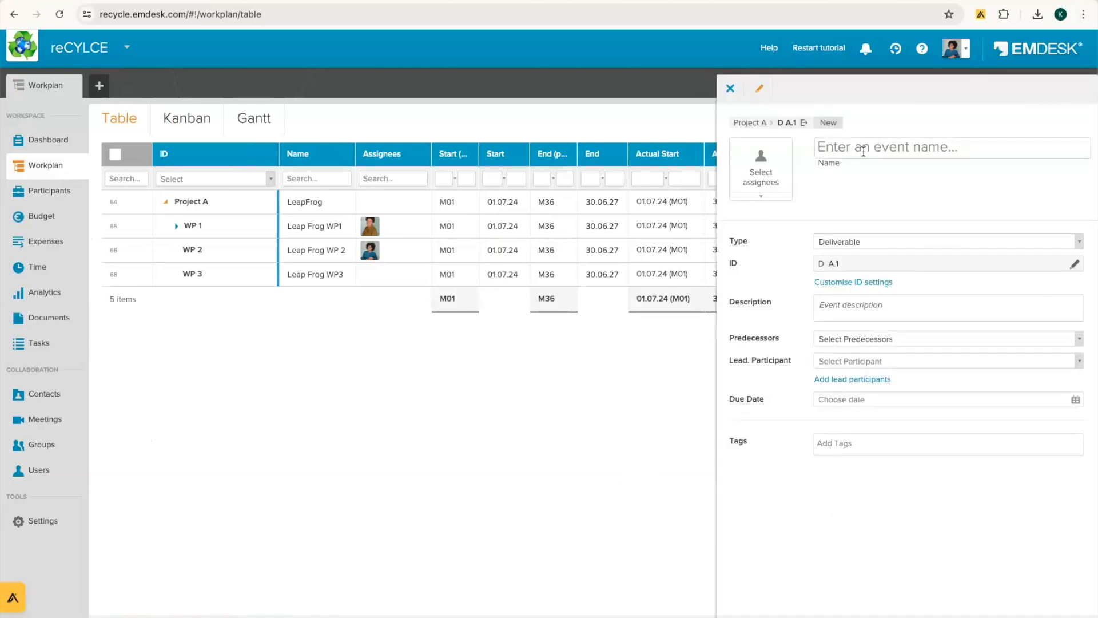
{"action": "type", "text": "D"}
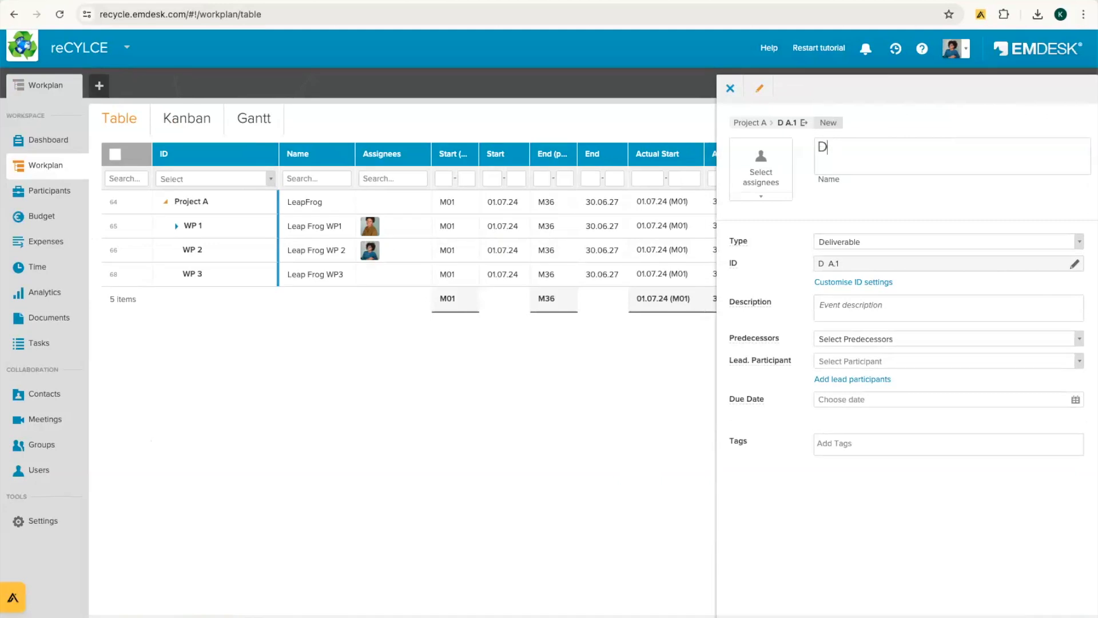
{"action": "type", "text": "eliverable 1"}
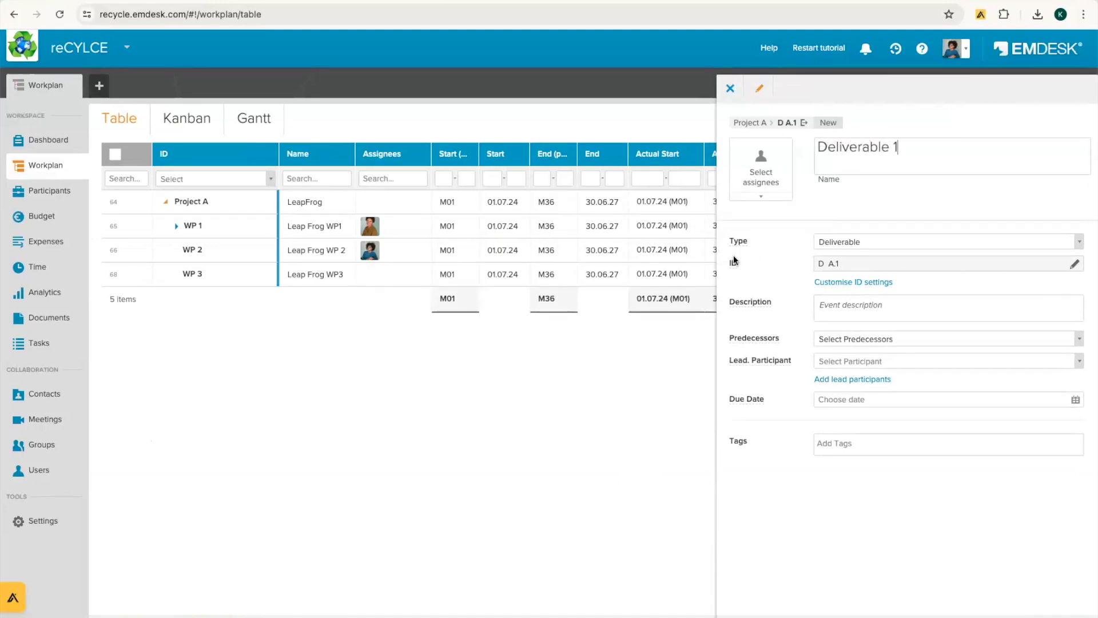
{"action": "left_click", "coordinate": [904, 245]}
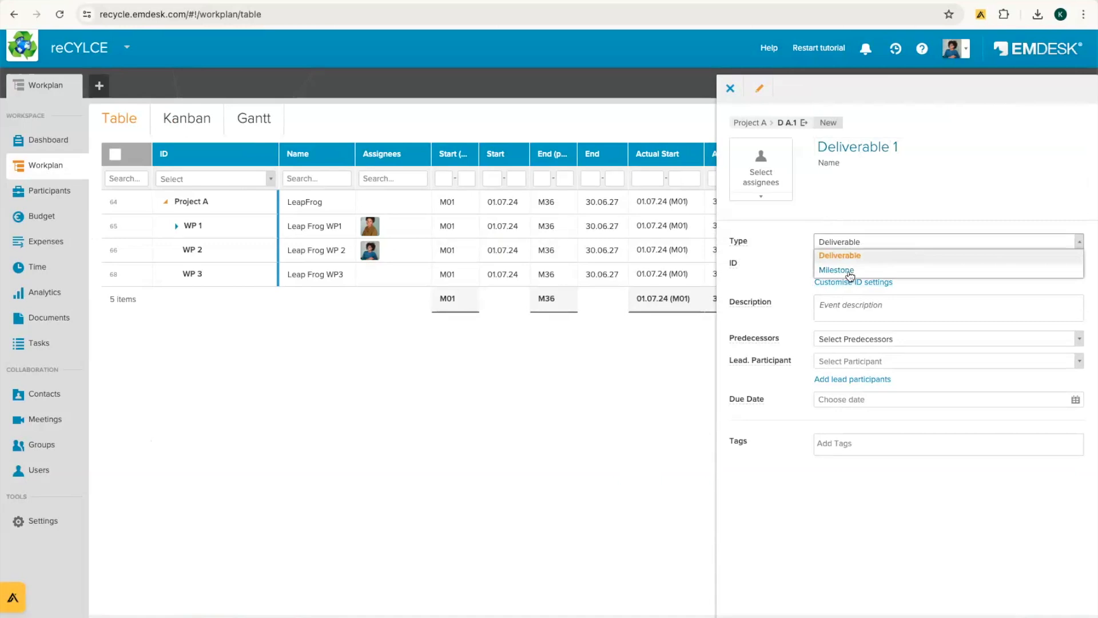
{"action": "left_click", "coordinate": [838, 255]}
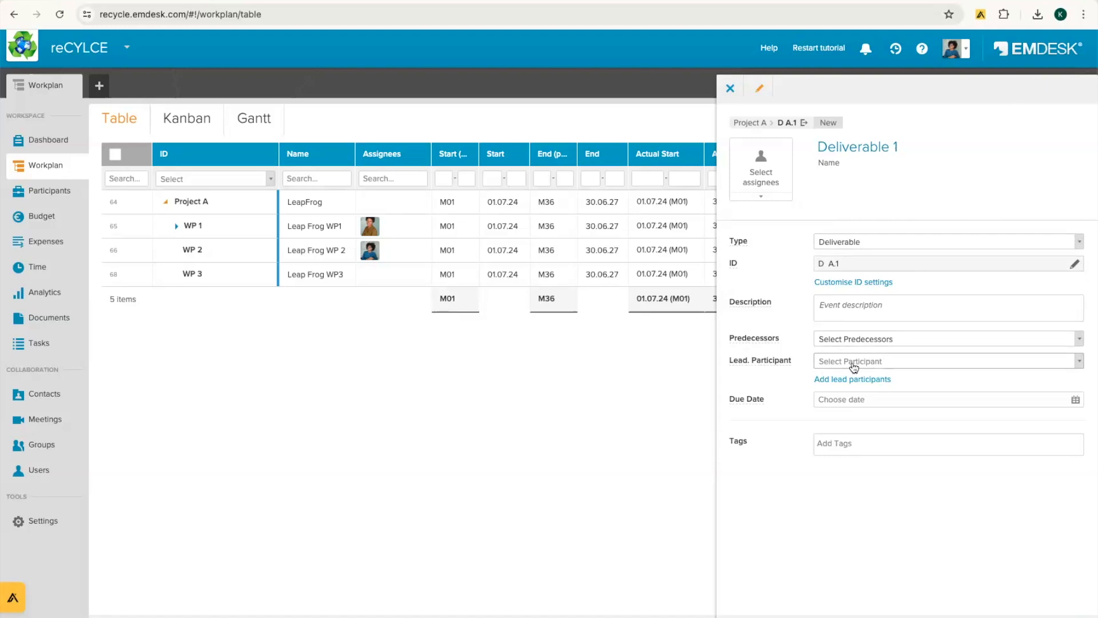
{"action": "left_click", "coordinate": [842, 398]}
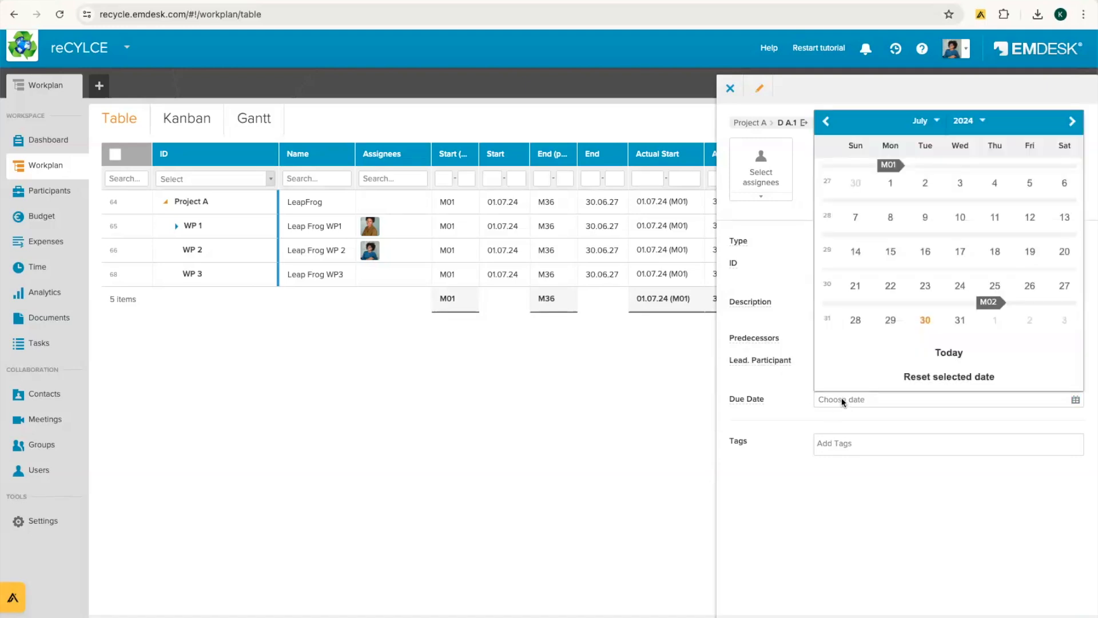
{"action": "left_click", "coordinate": [962, 320]}
{"action": "left_click", "coordinate": [730, 88]}
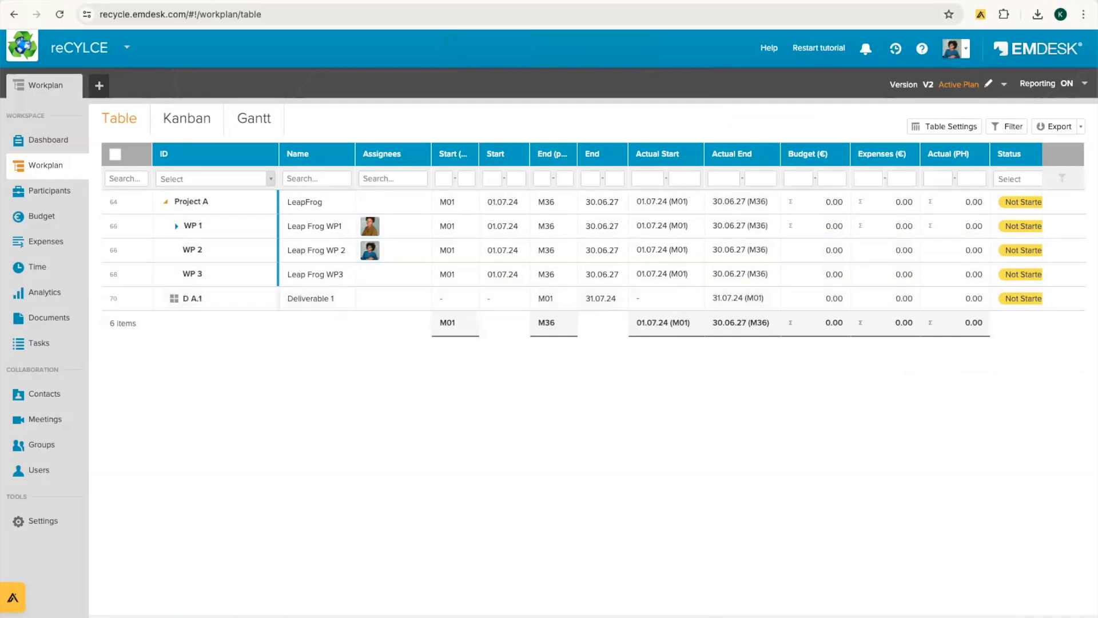
Step: Create a workplan item of type Milestone named 'Milestone 1', due 31 August 2024
{"action": "left_click", "coordinate": [828, 241]}
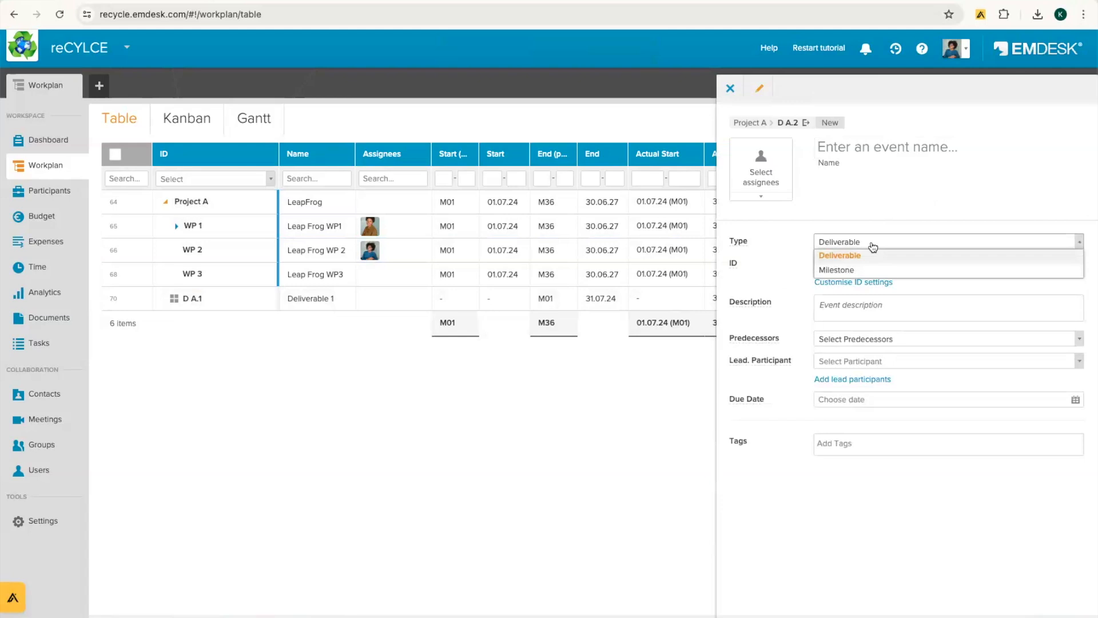
{"action": "left_click", "coordinate": [832, 271]}
{"action": "left_click", "coordinate": [873, 149]}
{"action": "type", "text": "Milestone 1"}
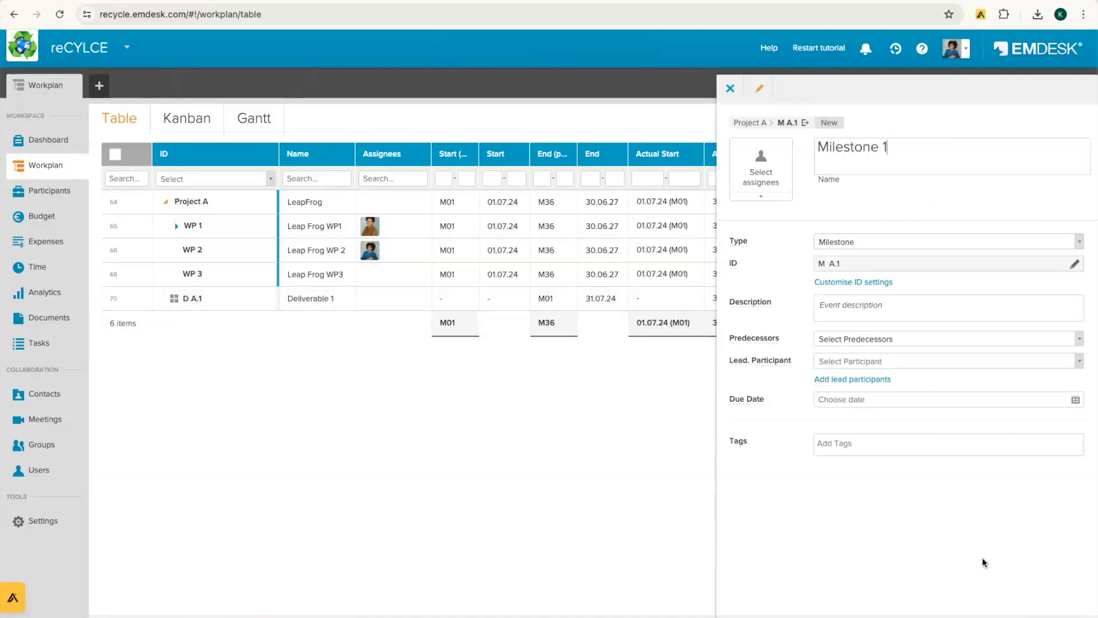
{"action": "left_click", "coordinate": [839, 402]}
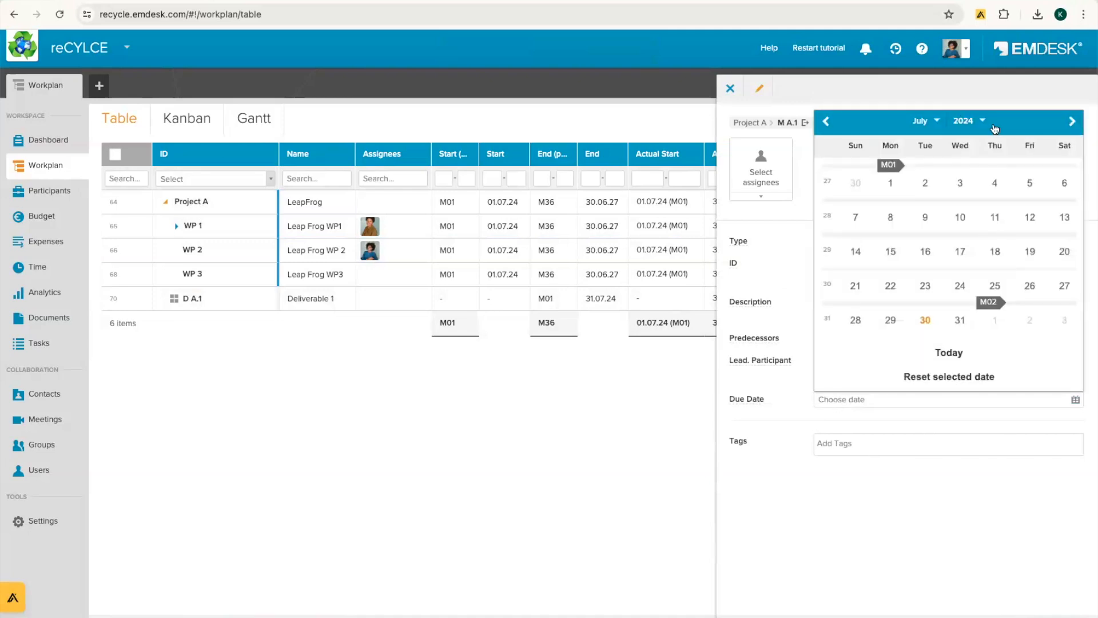
{"action": "left_click", "coordinate": [1072, 122]}
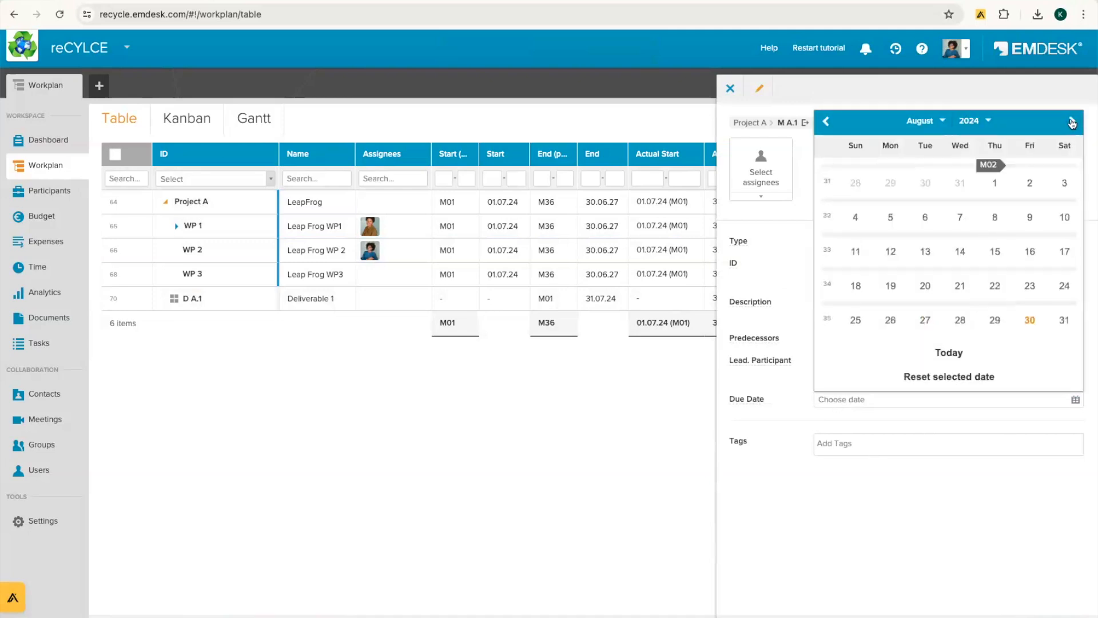
{"action": "left_click", "coordinate": [1063, 322]}
{"action": "left_click", "coordinate": [1042, 617]}
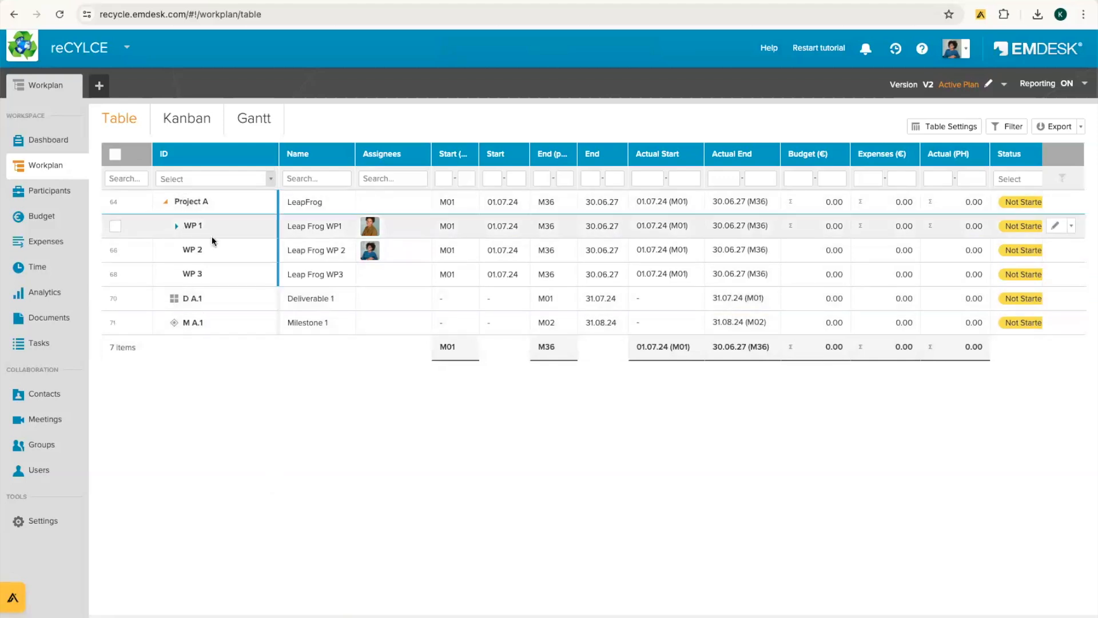
{"action": "left_click", "coordinate": [263, 119]}
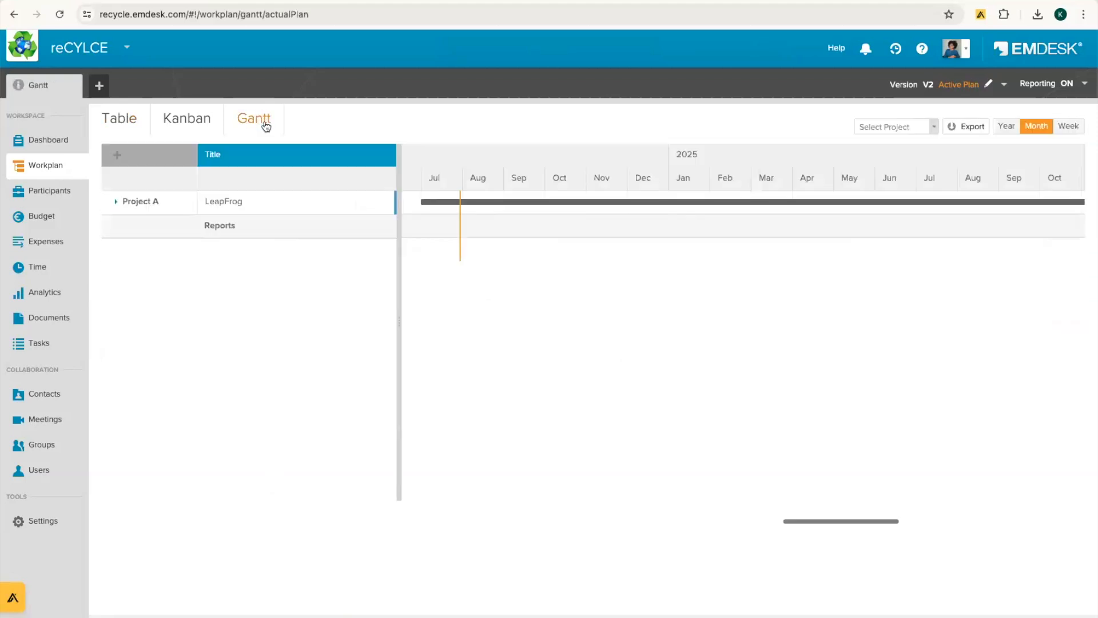
{"action": "left_click", "coordinate": [115, 203]}
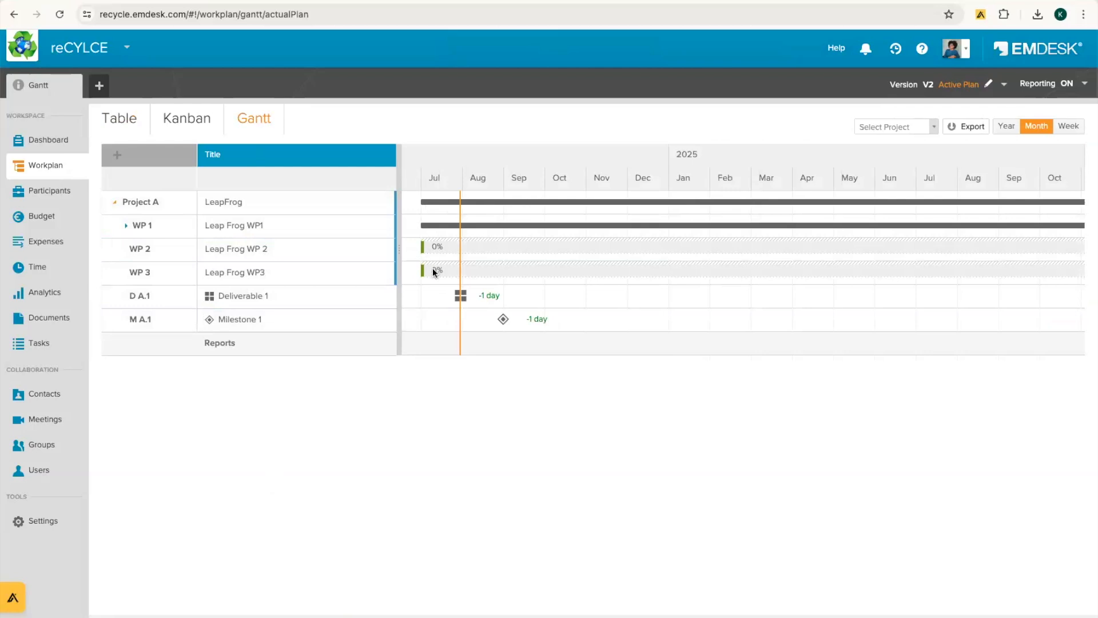
{"action": "scroll", "coordinate": [516, 269], "scroll_direction": "left", "scroll_amount": 1}
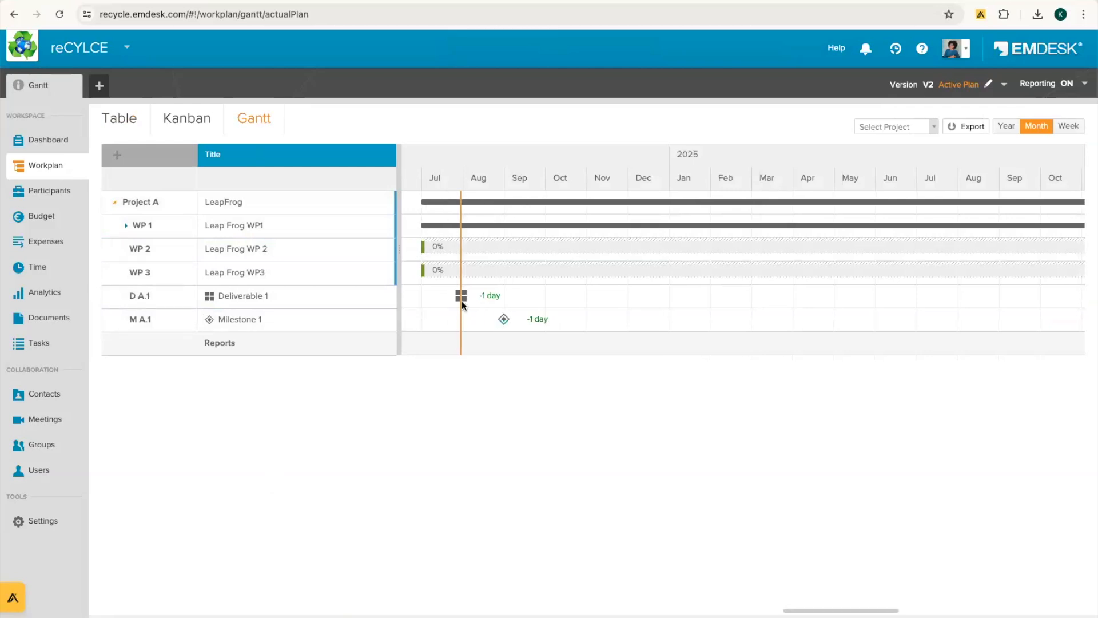
{"action": "mouse_move", "coordinate": [505, 322]}
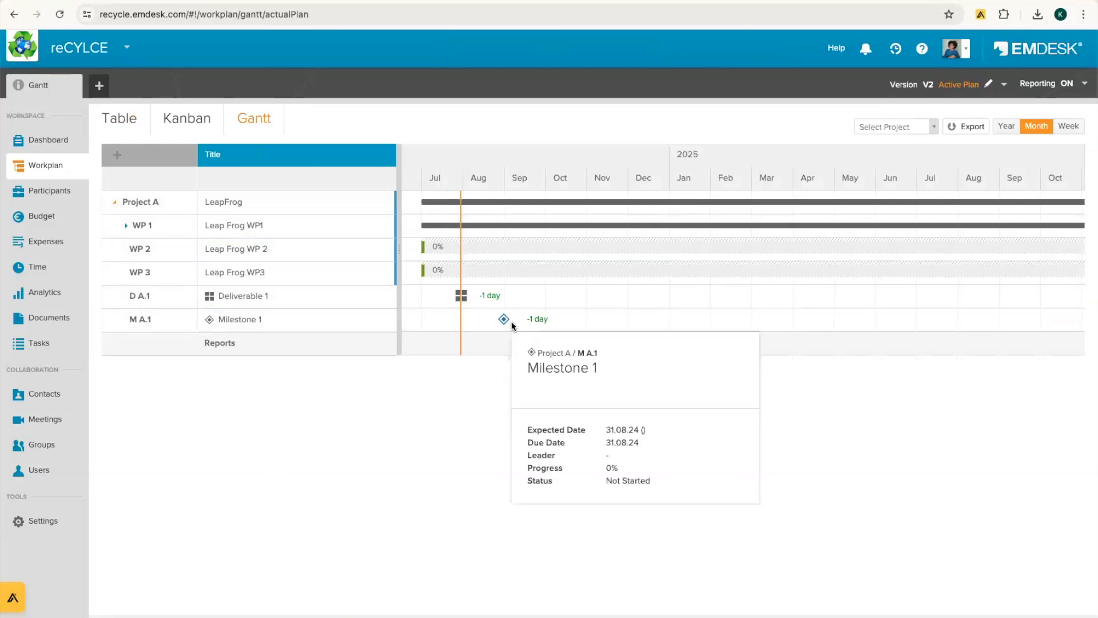
{"action": "scroll", "coordinate": [896, 294], "scroll_direction": "right", "scroll_amount": 15}
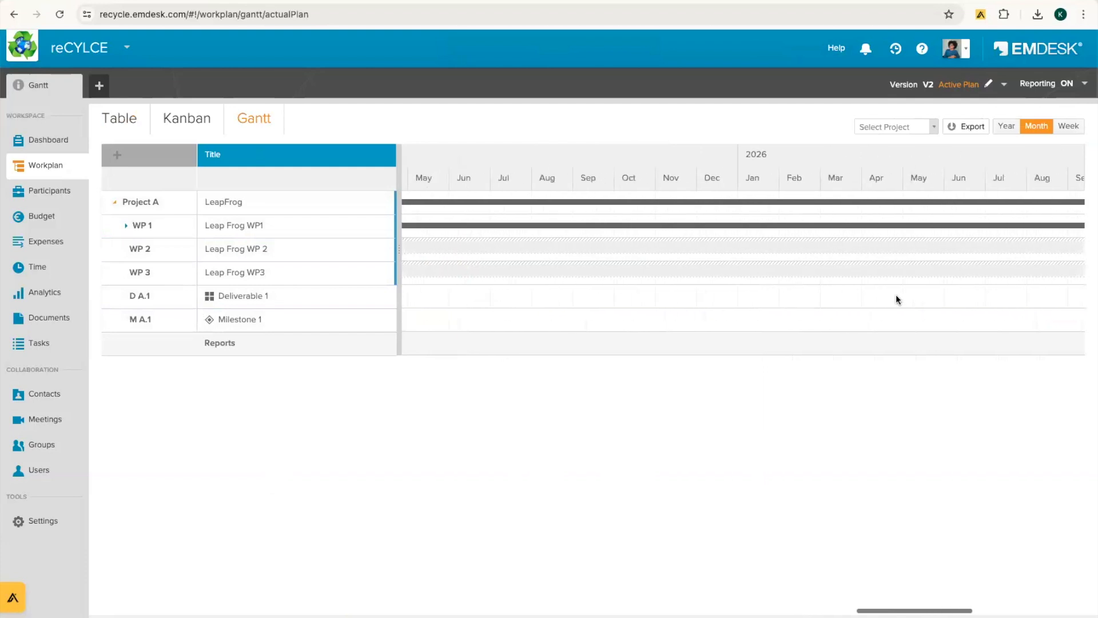
{"action": "scroll", "coordinate": [896, 297], "scroll_direction": "left", "scroll_amount": 15}
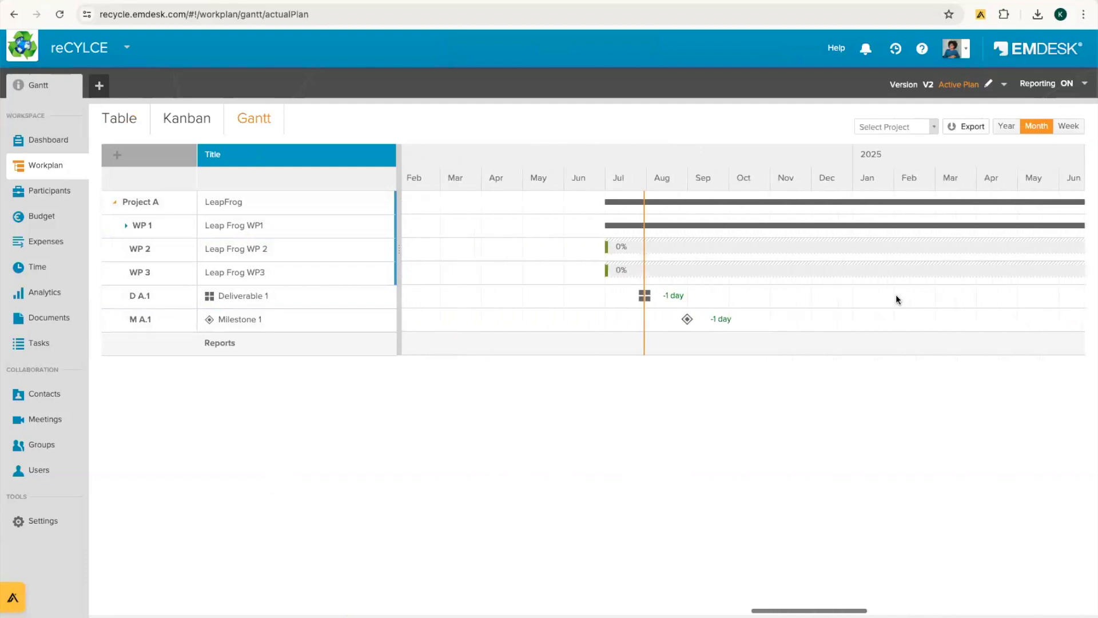
{"action": "scroll", "coordinate": [896, 294], "scroll_direction": "right", "scroll_amount": 4}
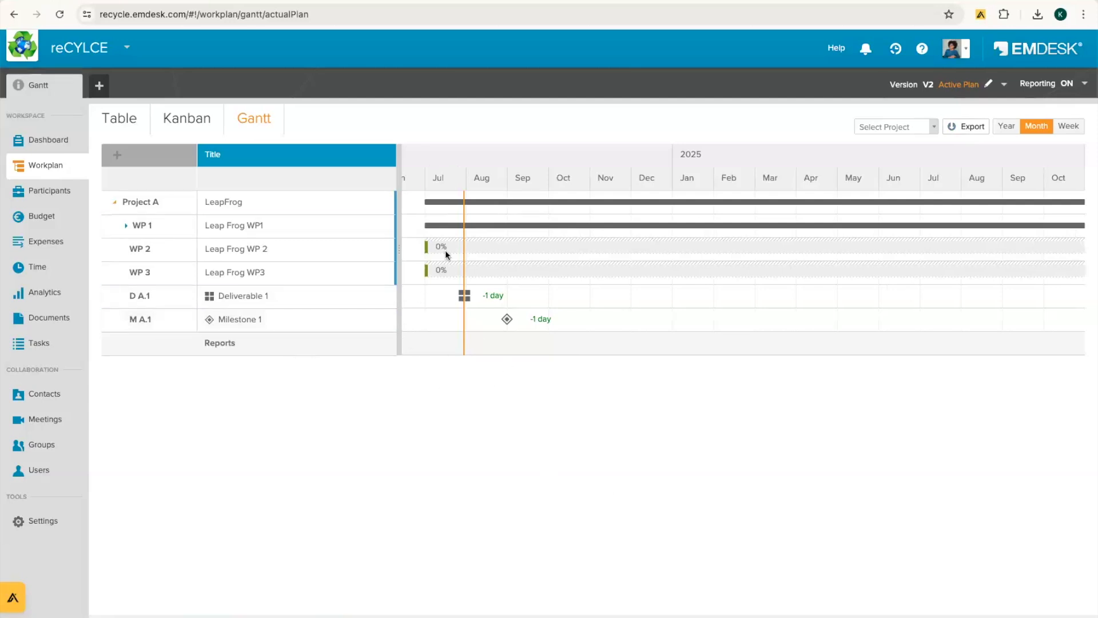
{"action": "scroll", "coordinate": [445, 250], "scroll_direction": "left", "scroll_amount": 2}
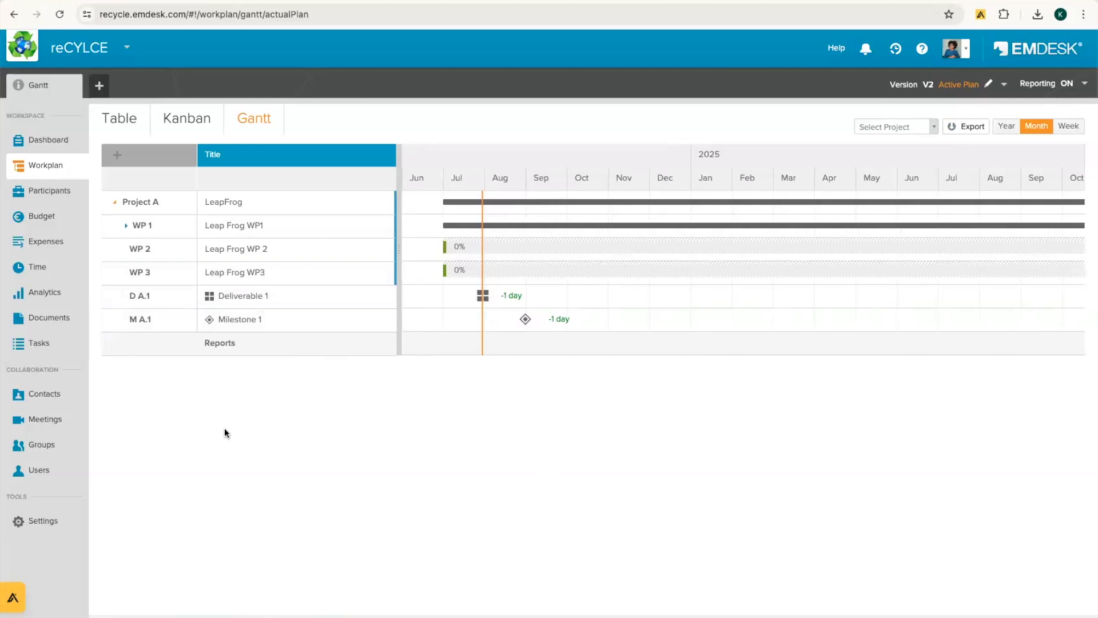
Step: Open Users, cancel an invitation, check the Guests tab, and return to the Users tab
{"action": "left_click", "coordinate": [27, 472]}
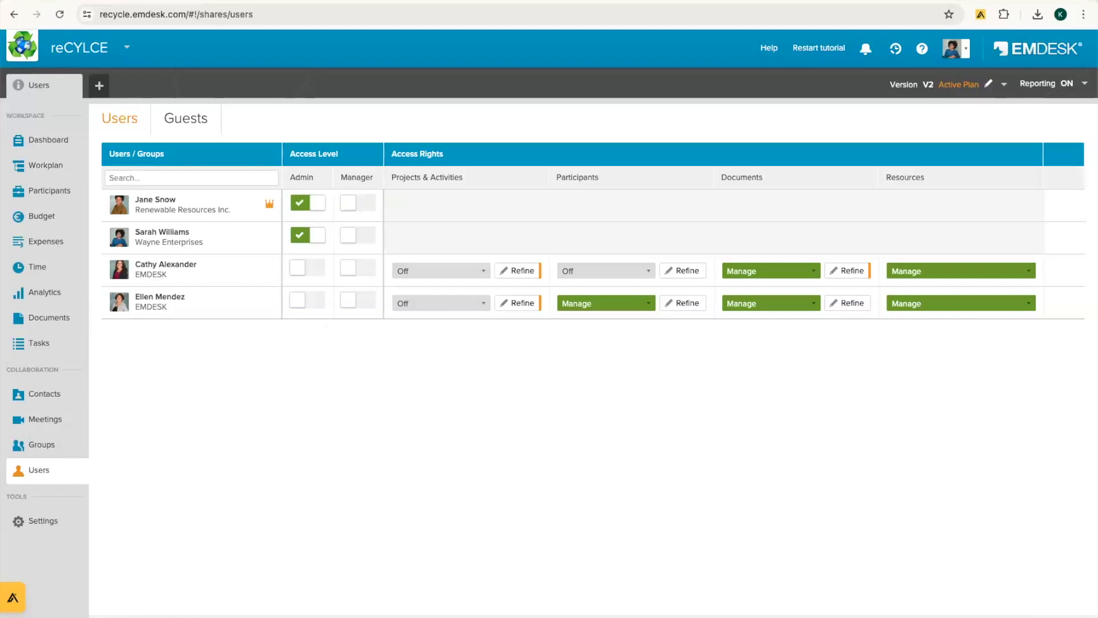
{"action": "left_click", "coordinate": [1030, 615]}
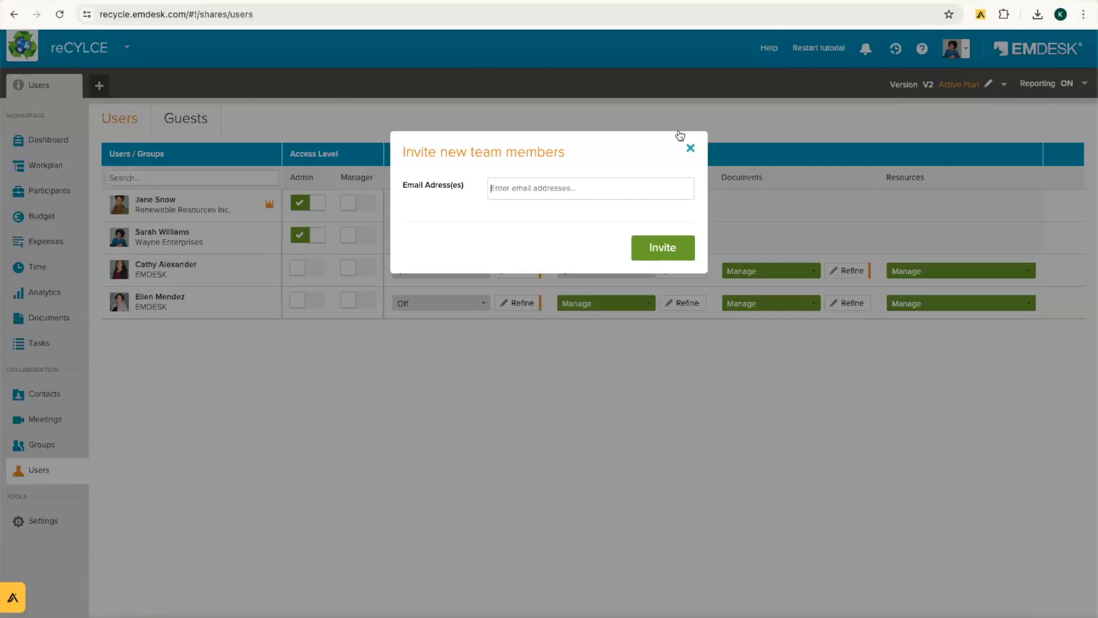
{"action": "left_click", "coordinate": [691, 148]}
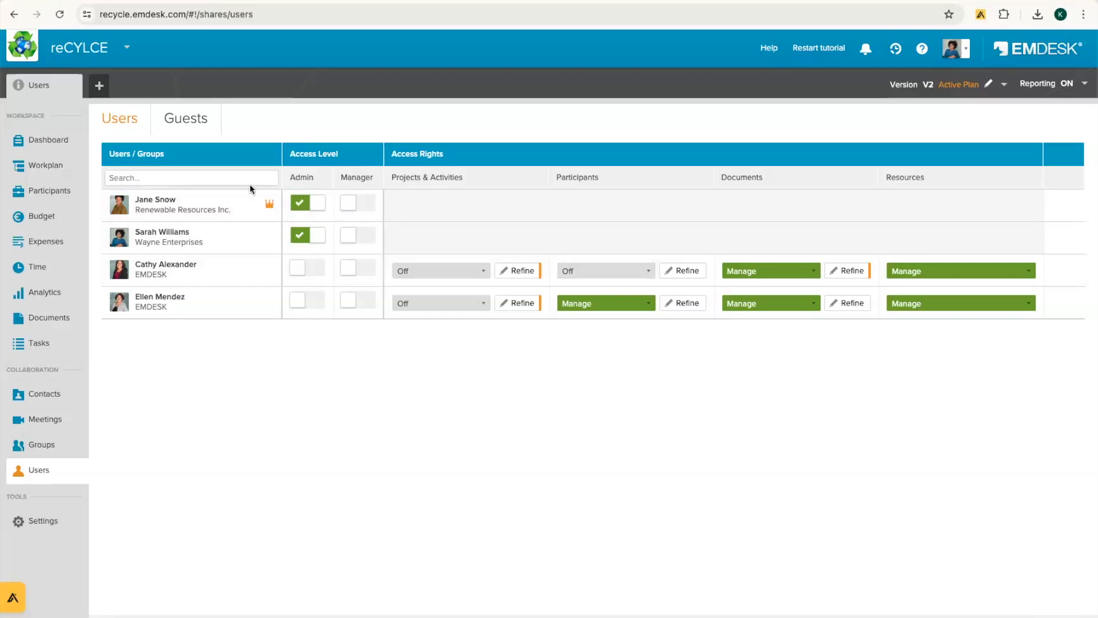
{"action": "left_click", "coordinate": [196, 120]}
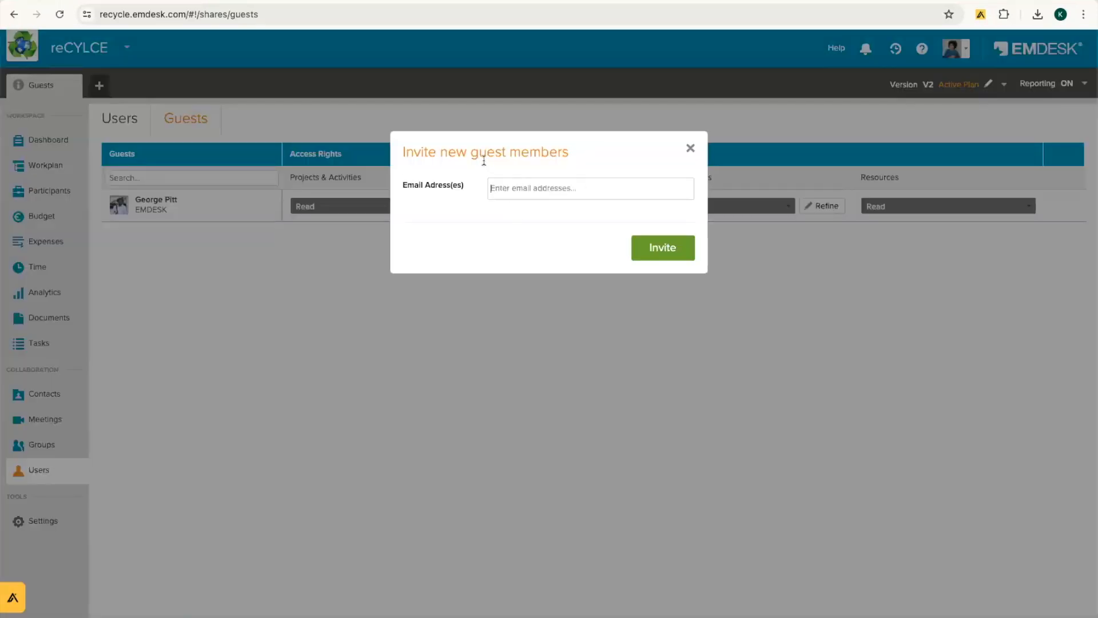
{"action": "left_click", "coordinate": [693, 149]}
{"action": "left_click", "coordinate": [109, 120]}
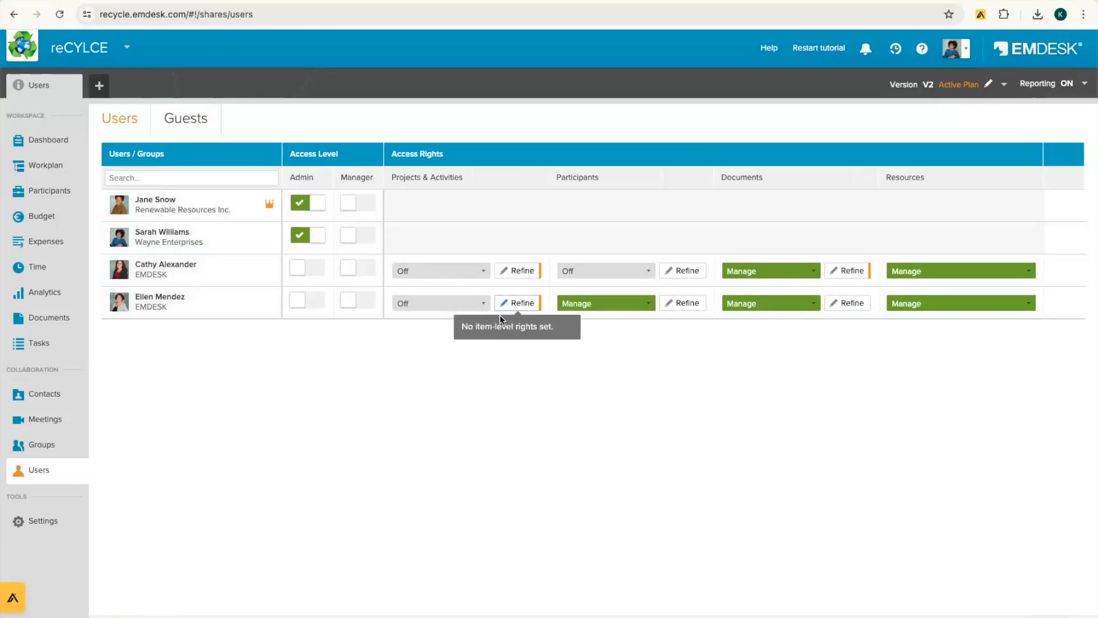
{"action": "double_click", "coordinate": [301, 177]}
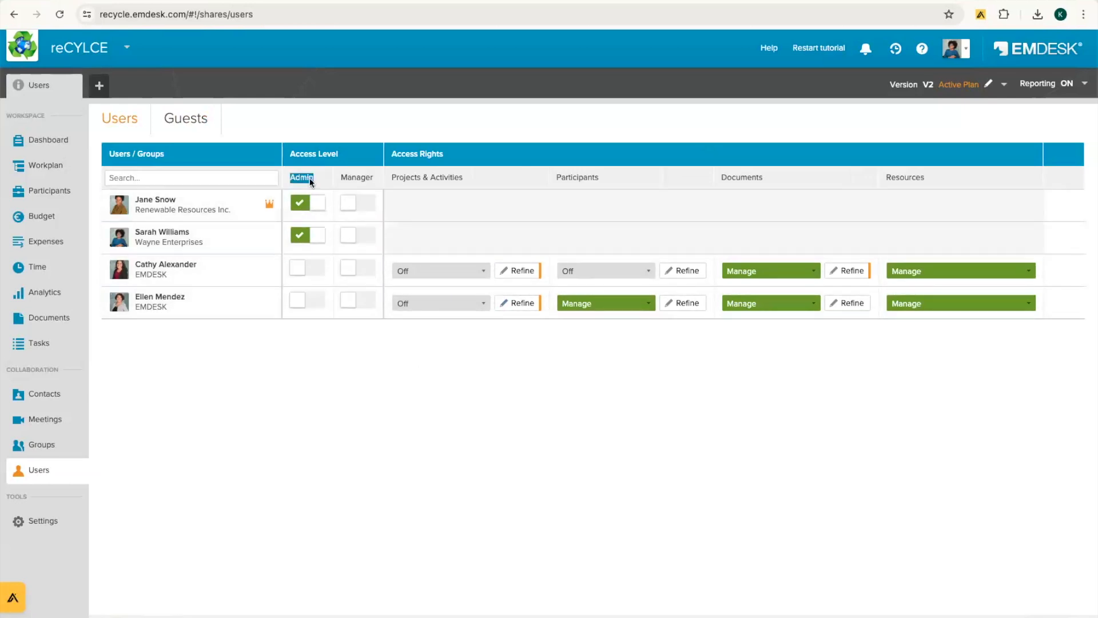
{"action": "double_click", "coordinate": [357, 178]}
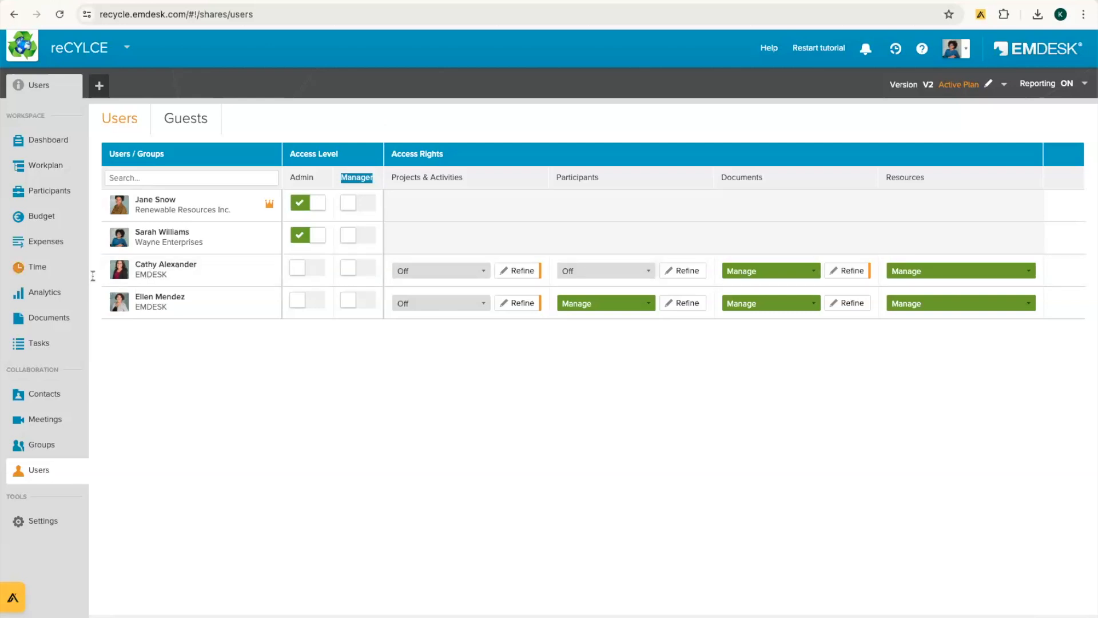
Step: Highlight the four Access Rights columns and open the first non-admin user's Projects & Activities dropdown
{"action": "mouse_move", "coordinate": [136, 272]}
{"action": "triple_click", "coordinate": [434, 177]}
{"action": "double_click", "coordinate": [579, 177]}
{"action": "double_click", "coordinate": [751, 175]}
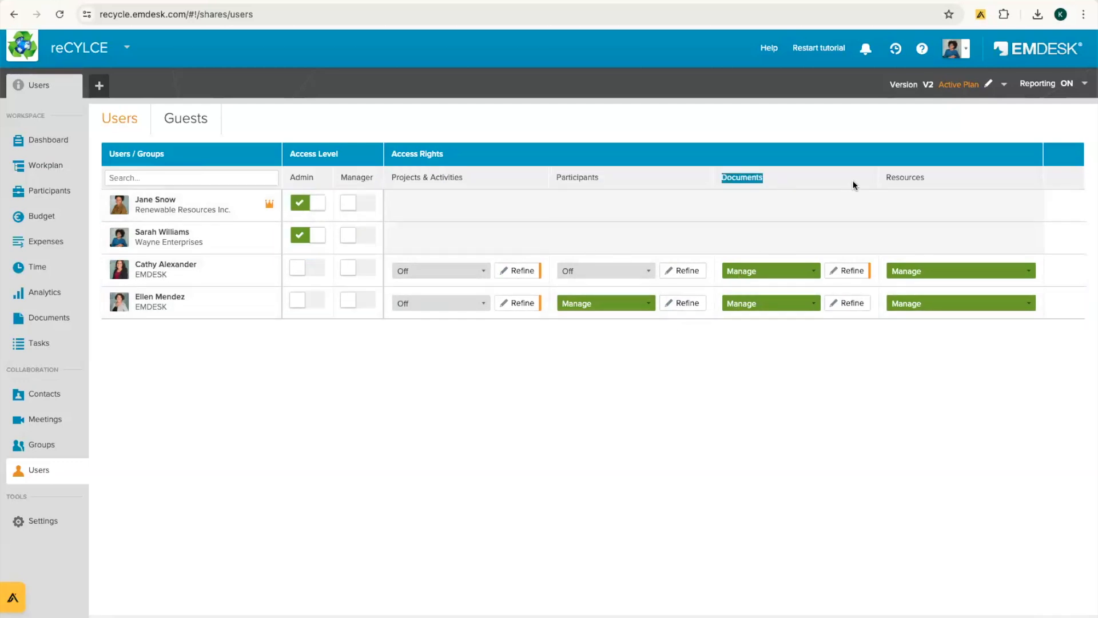
{"action": "double_click", "coordinate": [912, 178]}
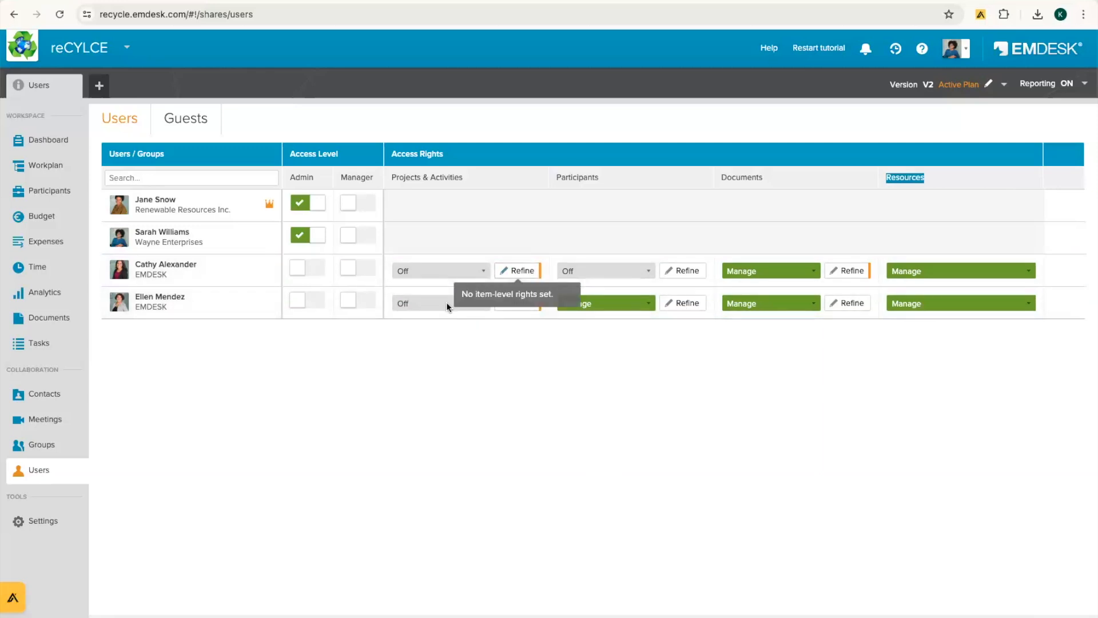
{"action": "left_click", "coordinate": [482, 271]}
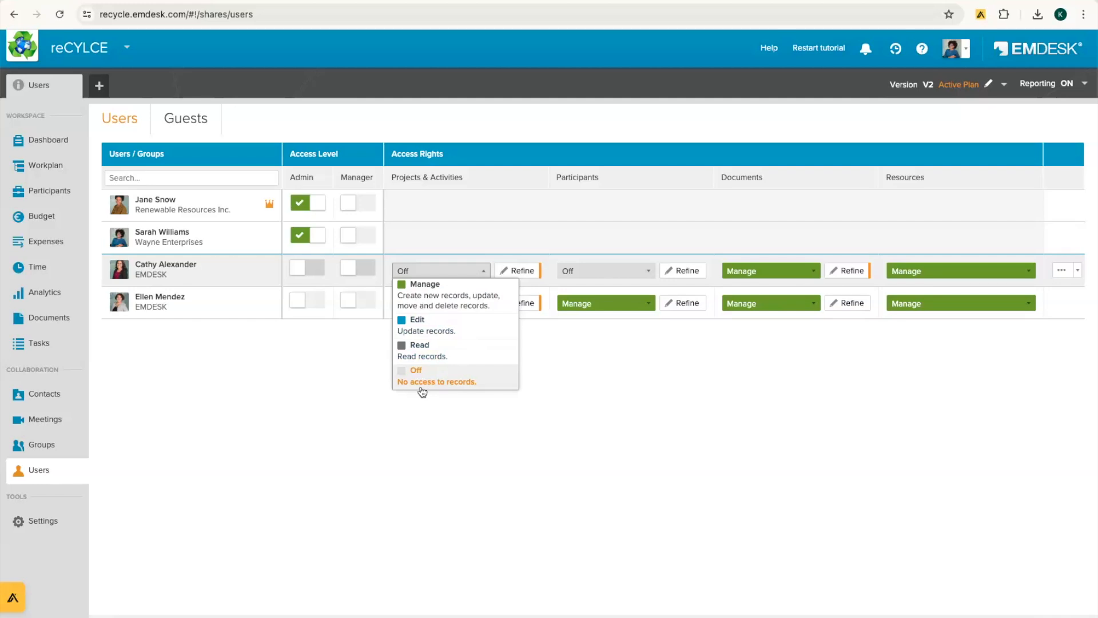
Step: Switch the user's Projects & Activities access to Read, confirm, then revert it to Off
{"action": "left_click", "coordinate": [443, 342]}
{"action": "left_click", "coordinate": [609, 250]}
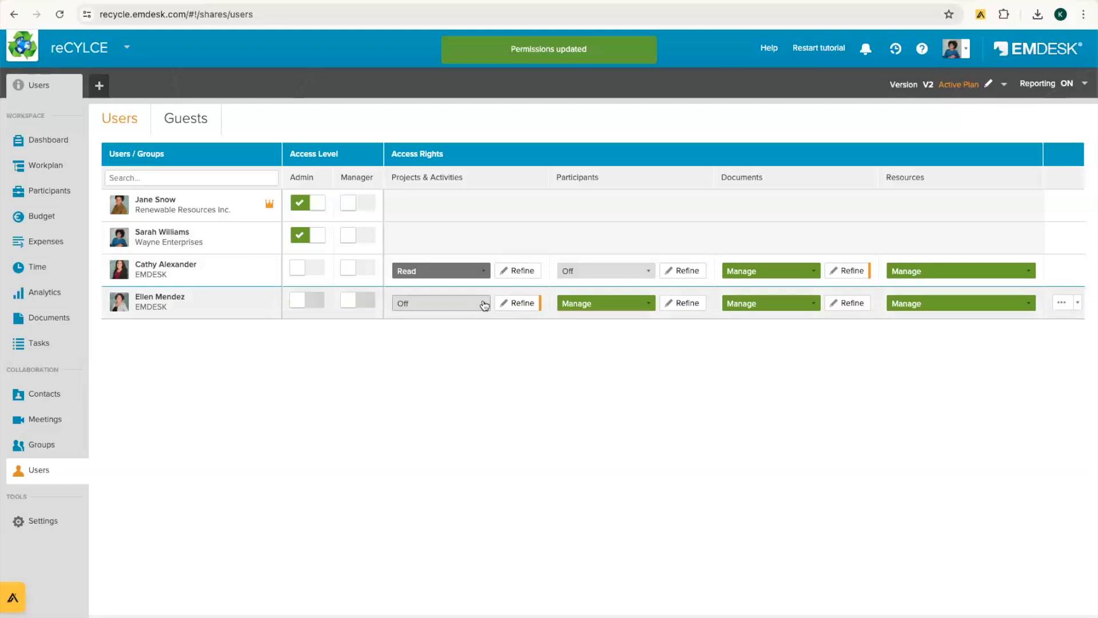
{"action": "left_click", "coordinate": [480, 270]}
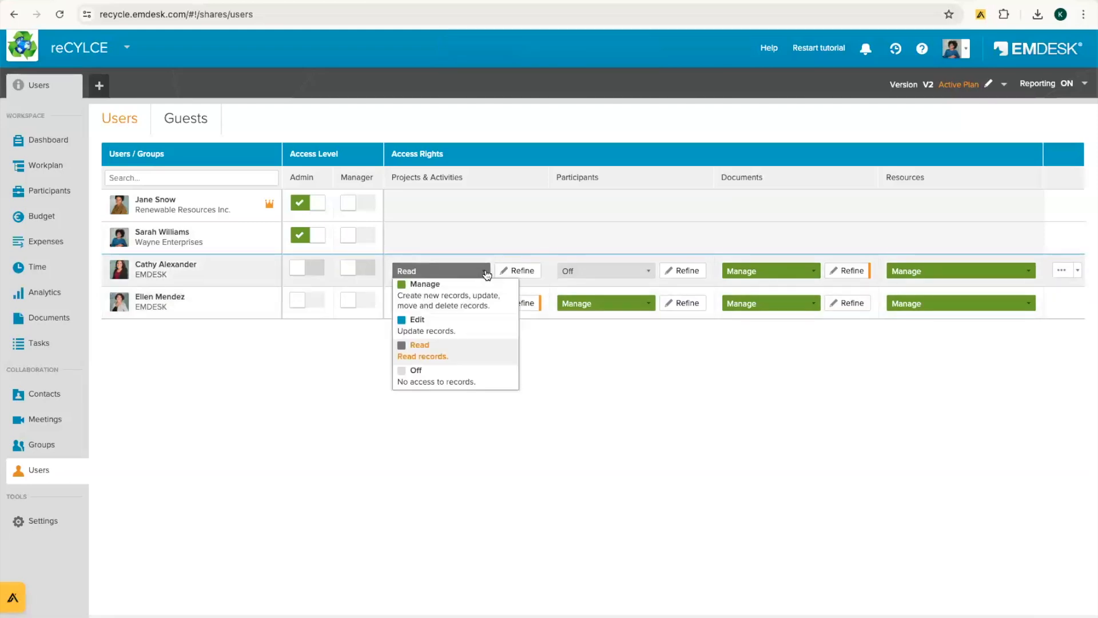
{"action": "left_click", "coordinate": [433, 382]}
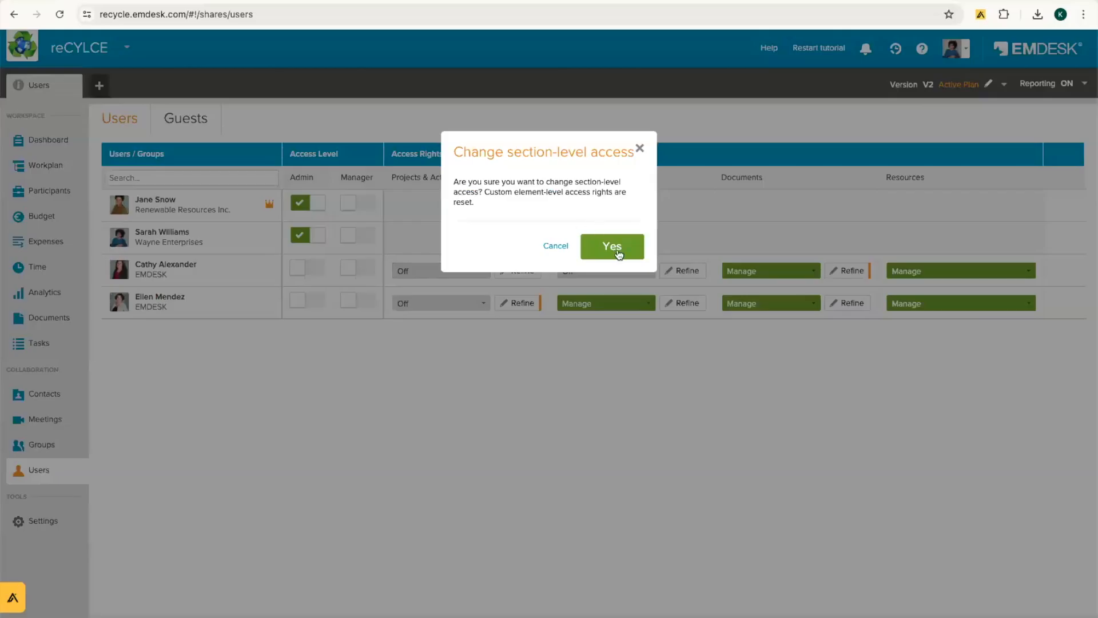
{"action": "left_click", "coordinate": [616, 252]}
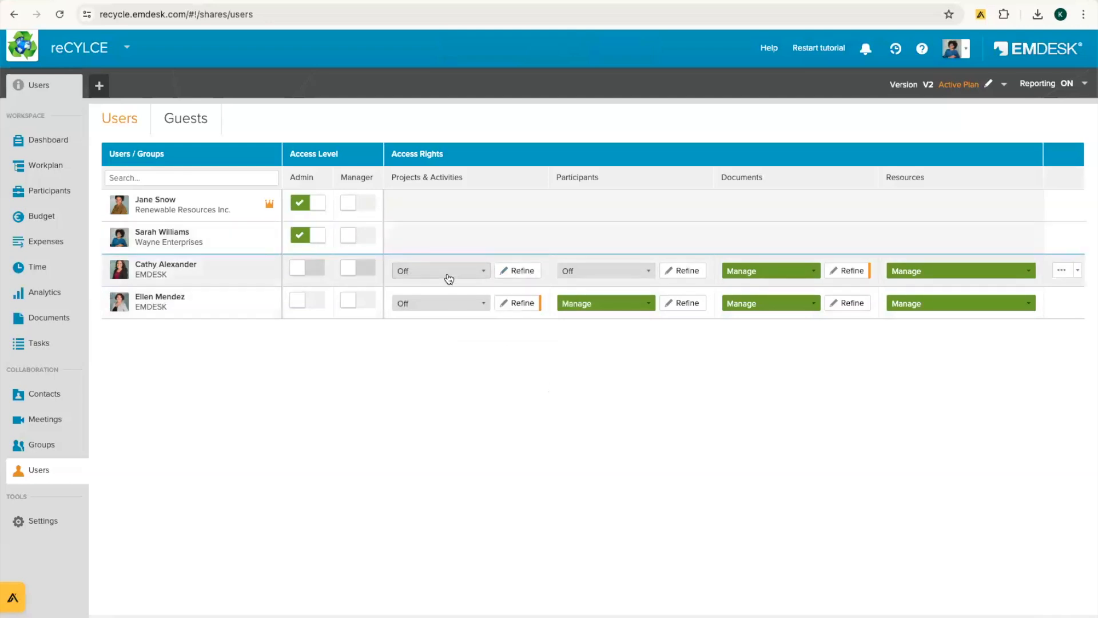
{"action": "left_click_drag", "start_coordinate": [392, 176], "coordinate": [477, 176]}
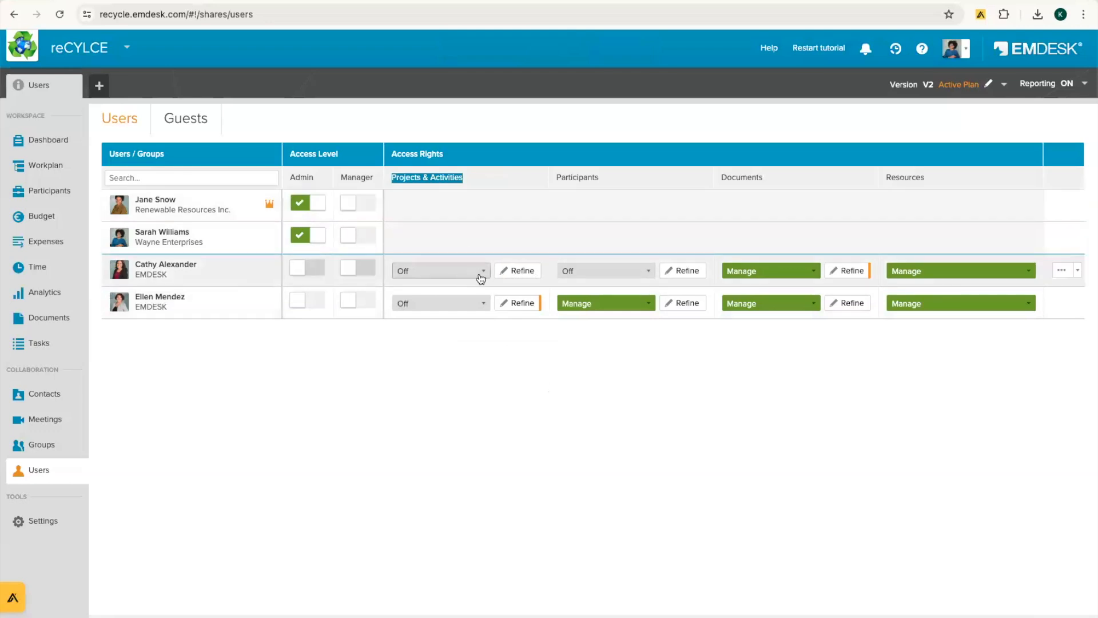
Step: Use Refine to tick Edit for WP 1 and Task 1.1, then save the changes
{"action": "left_click", "coordinate": [511, 274]}
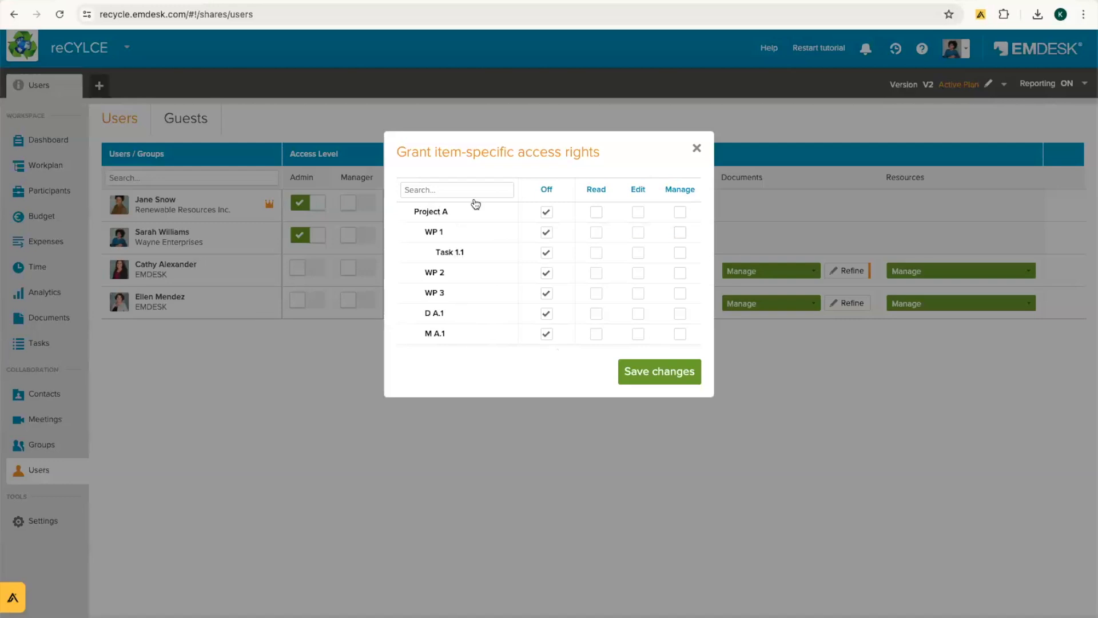
{"action": "left_click", "coordinate": [468, 196]}
{"action": "left_click", "coordinate": [638, 233]}
{"action": "left_click", "coordinate": [643, 368]}
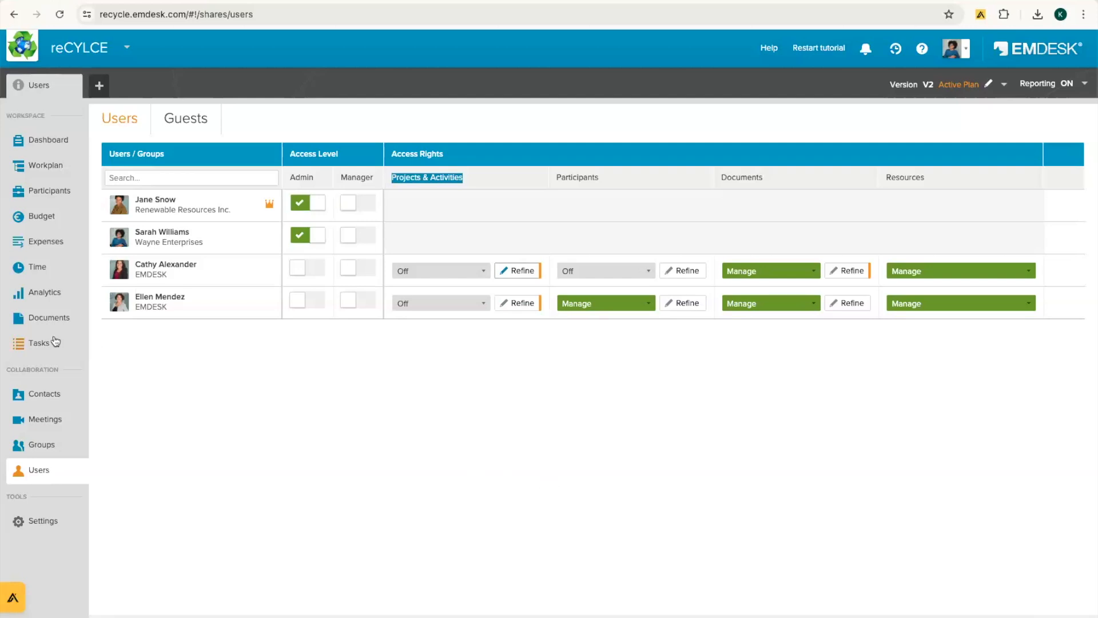
Step: Start a budget entry for Project A LeapFrog with a cost of 50,000
{"action": "left_click", "coordinate": [42, 221]}
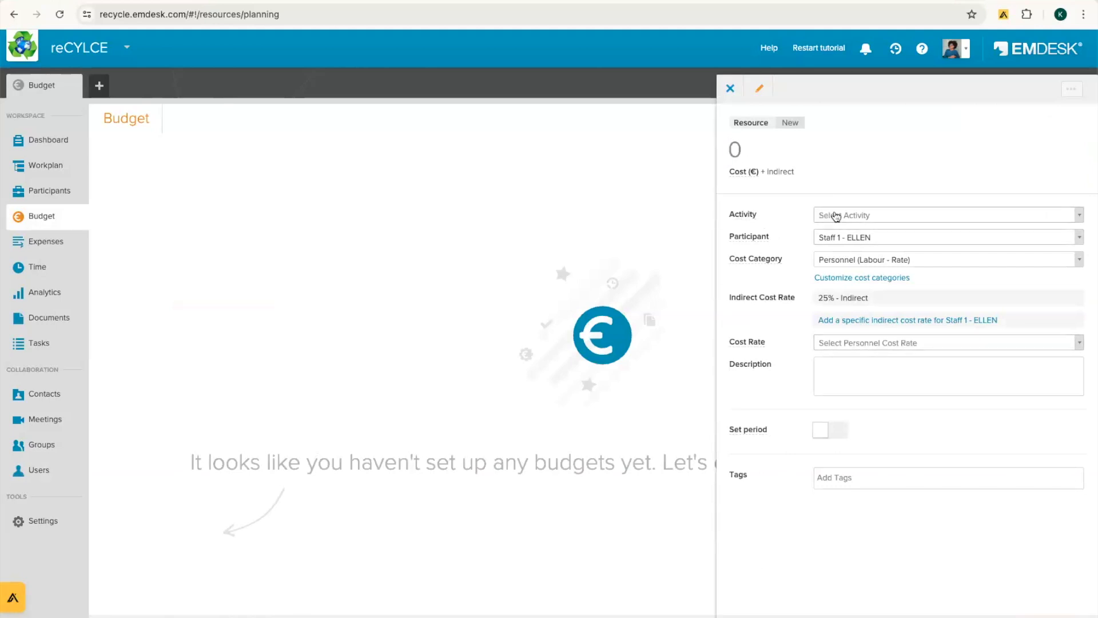
{"action": "left_click", "coordinate": [844, 217]}
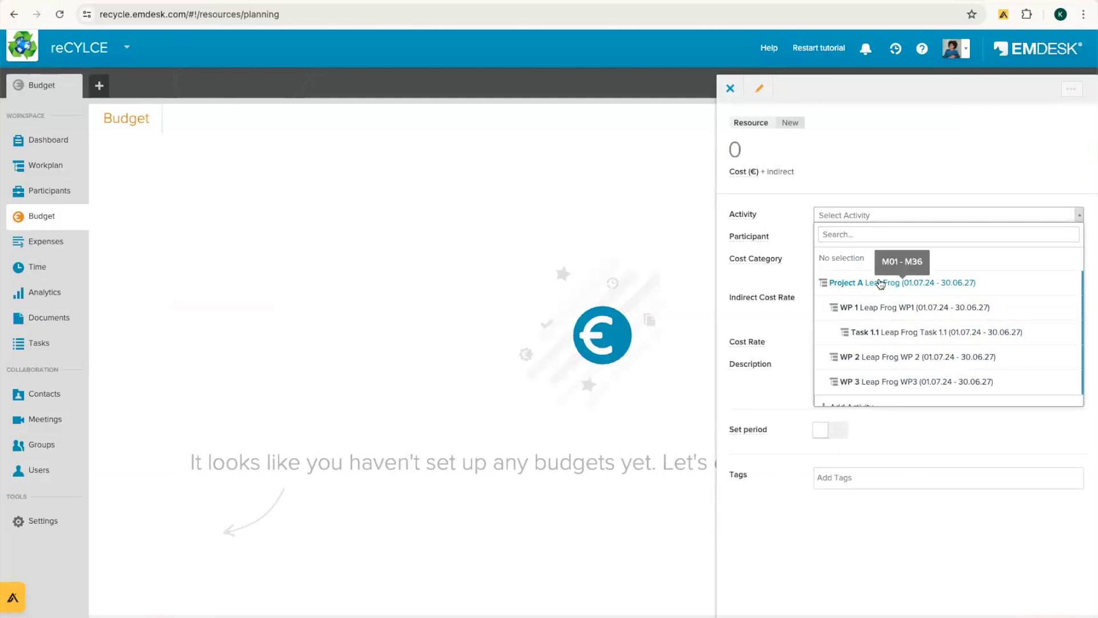
{"action": "left_click", "coordinate": [881, 284]}
{"action": "left_click", "coordinate": [774, 147]}
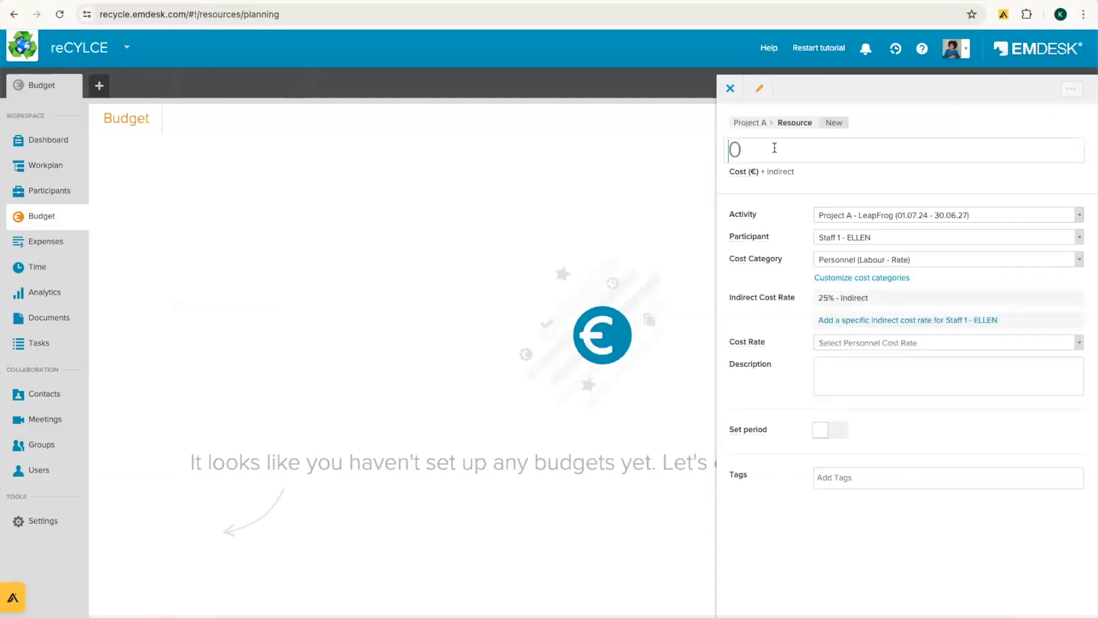
{"action": "type", "text": "50000"}
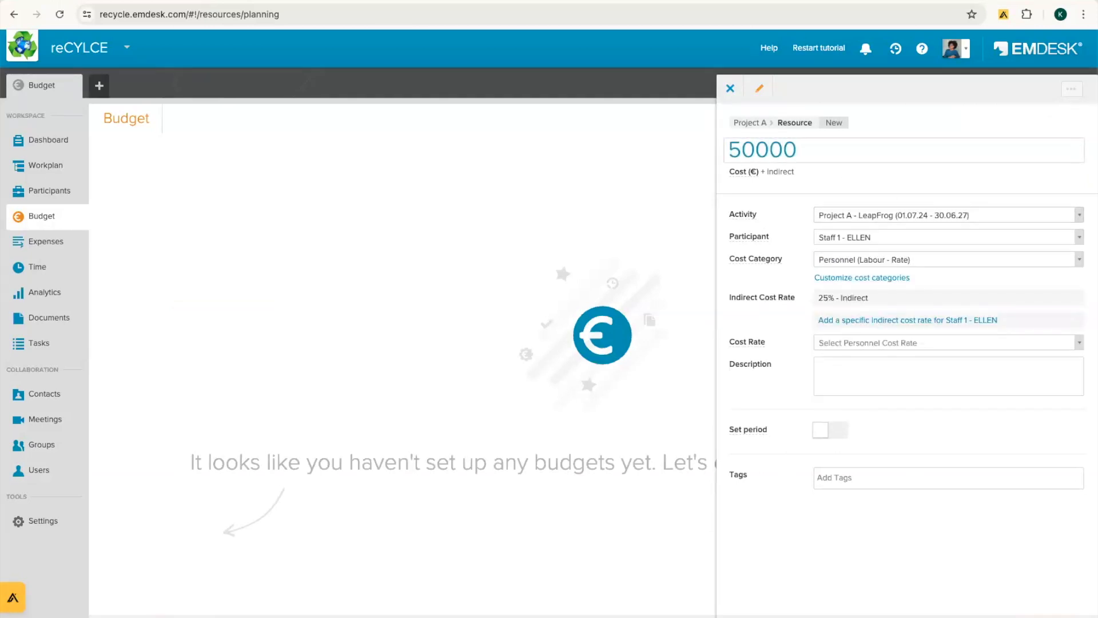
{"action": "left_click", "coordinate": [743, 182]}
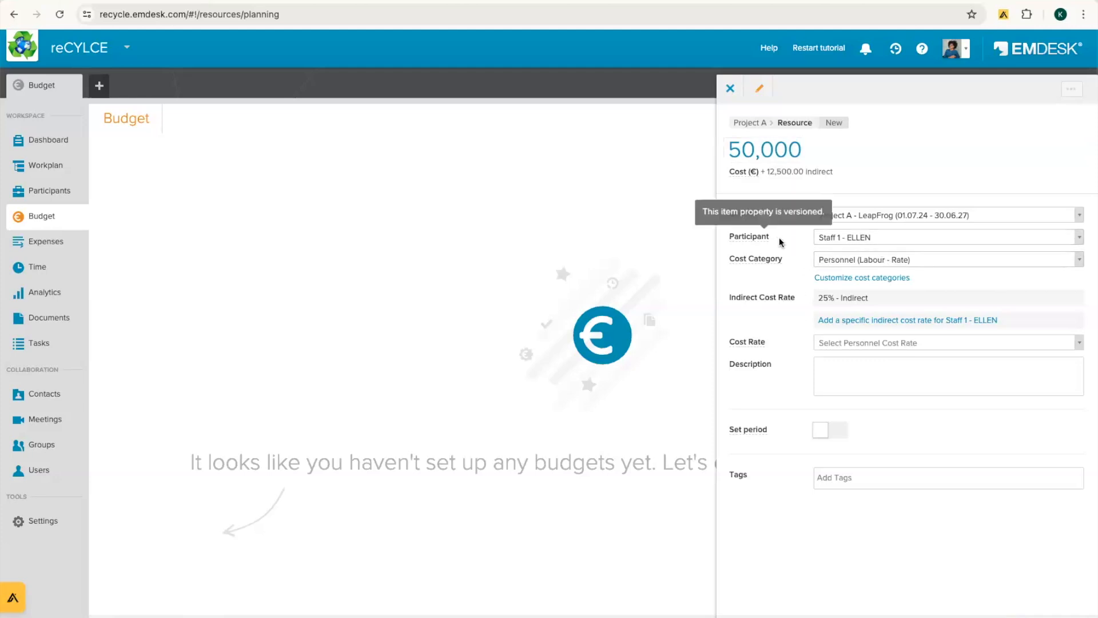
Step: Assign the entry to participant Staff 5 with the Travel cost category
{"action": "left_click", "coordinate": [904, 244]}
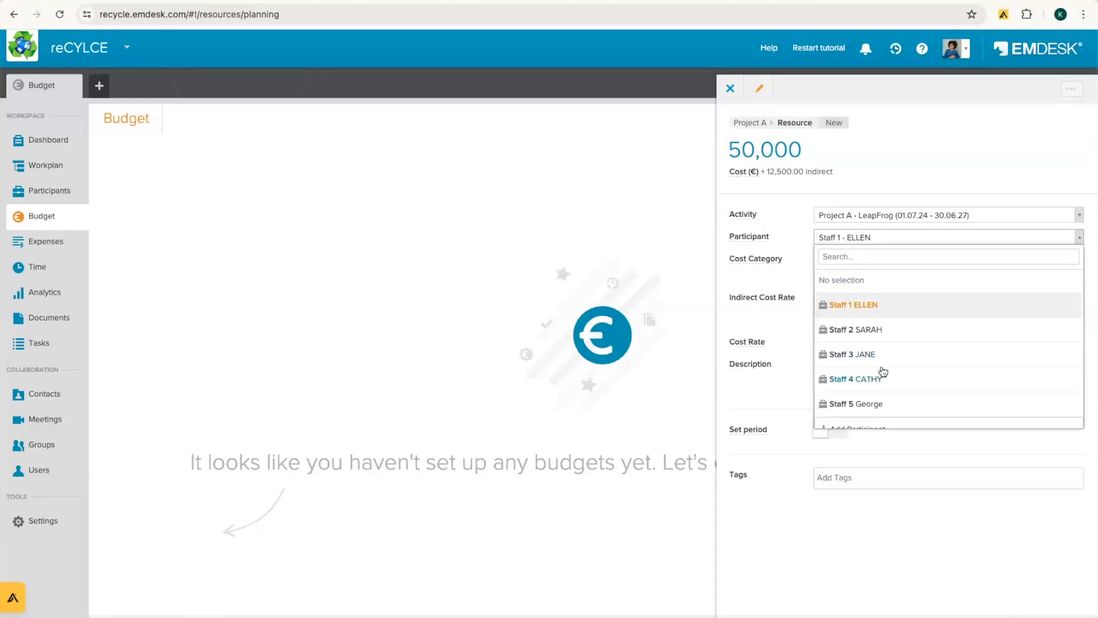
{"action": "left_click", "coordinate": [852, 391]}
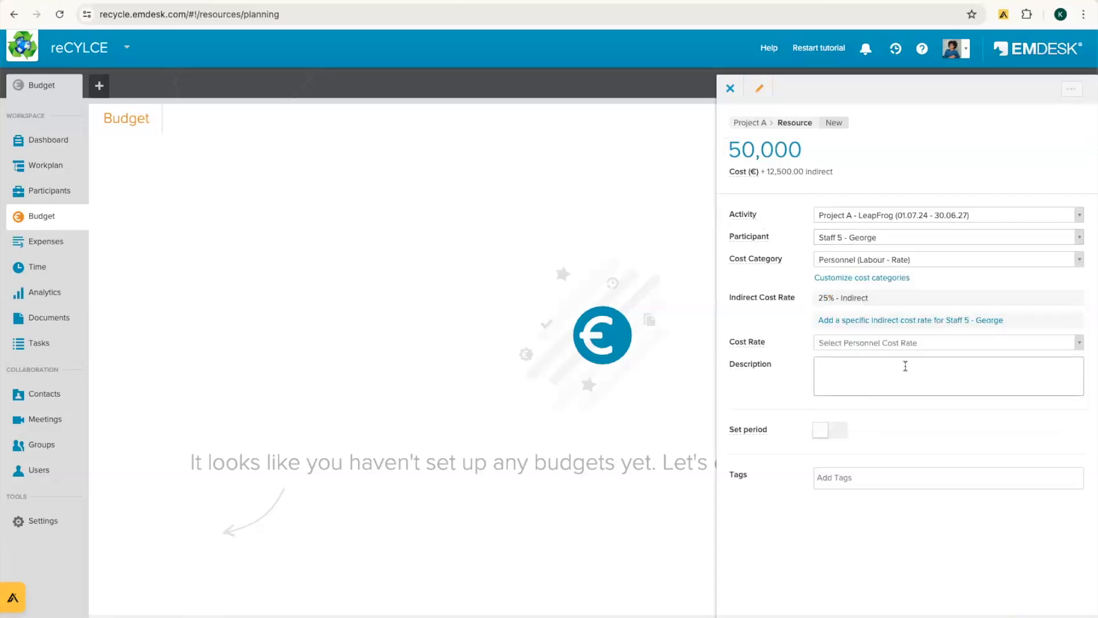
{"action": "left_click", "coordinate": [844, 343]}
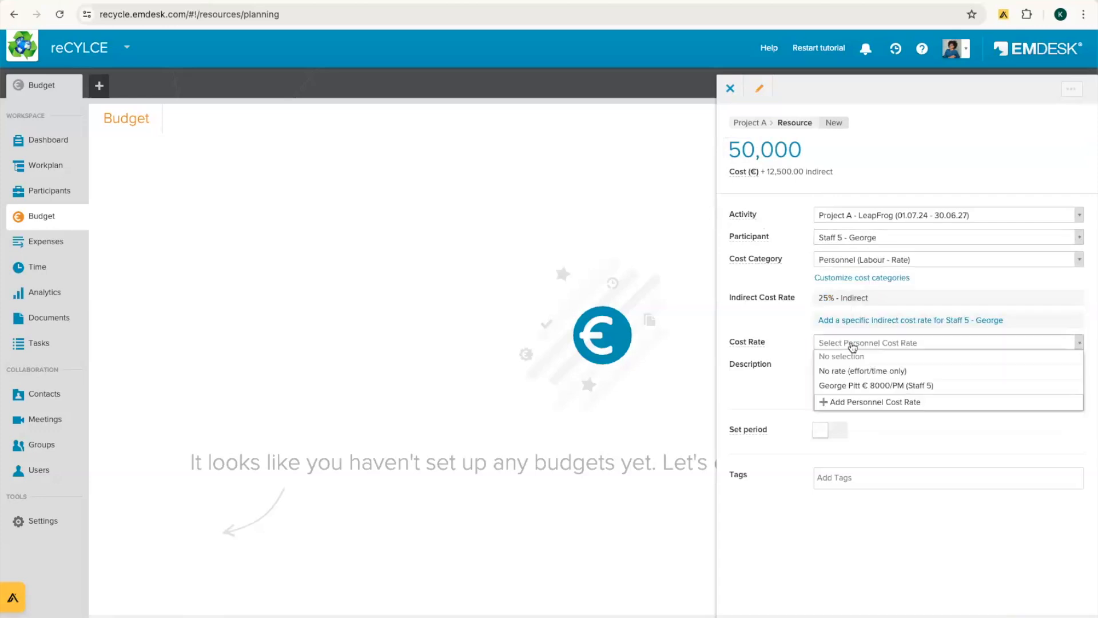
{"action": "left_click", "coordinate": [798, 326]}
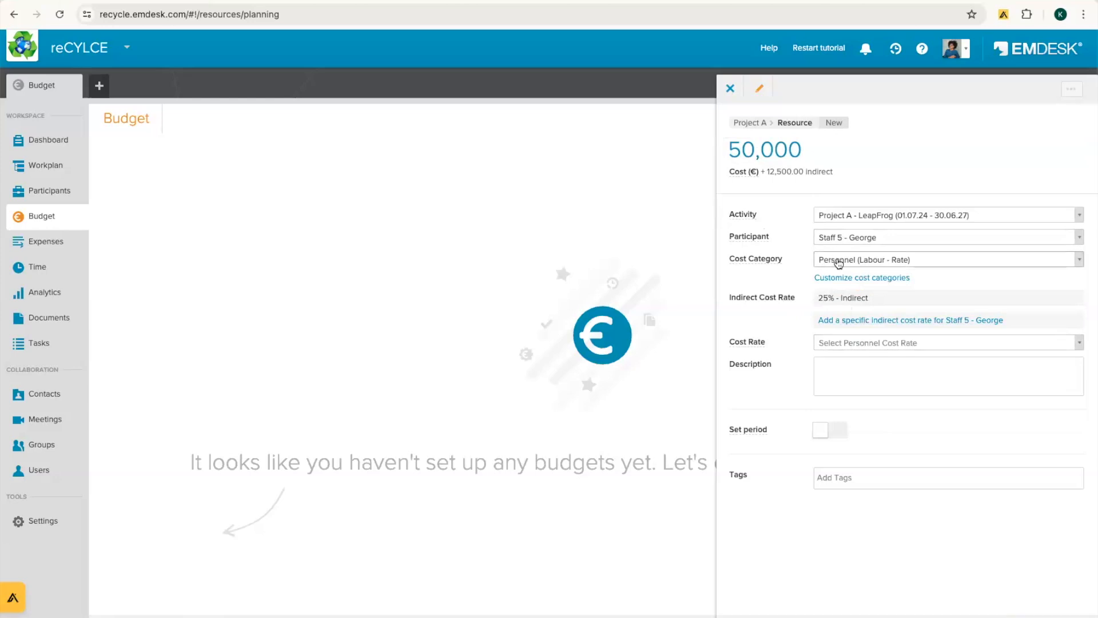
{"action": "left_click", "coordinate": [839, 263]}
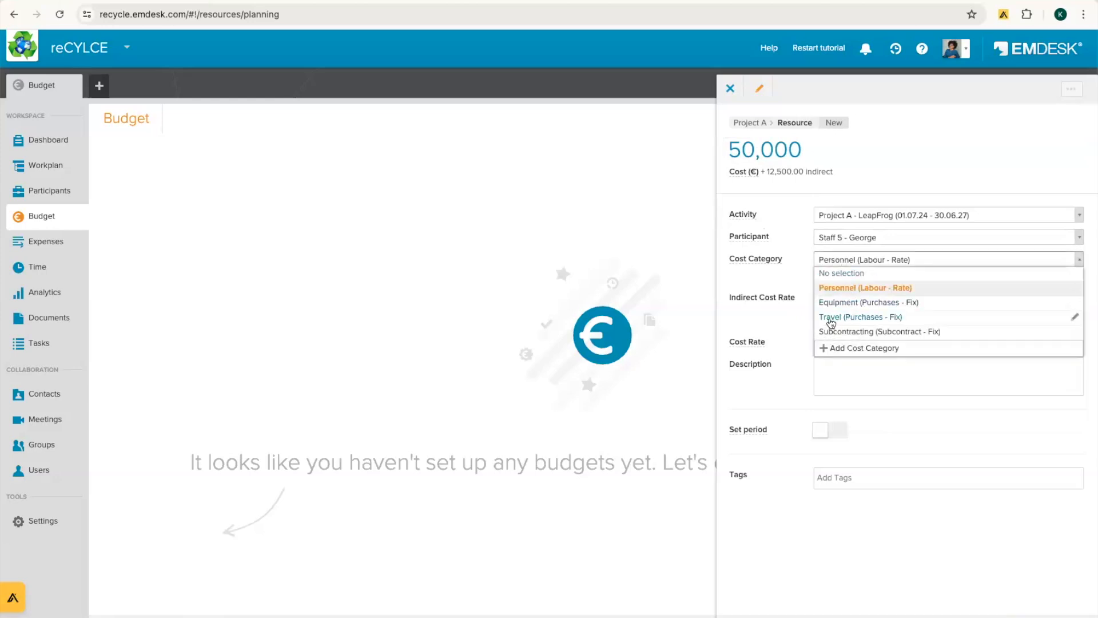
{"action": "left_click", "coordinate": [830, 318]}
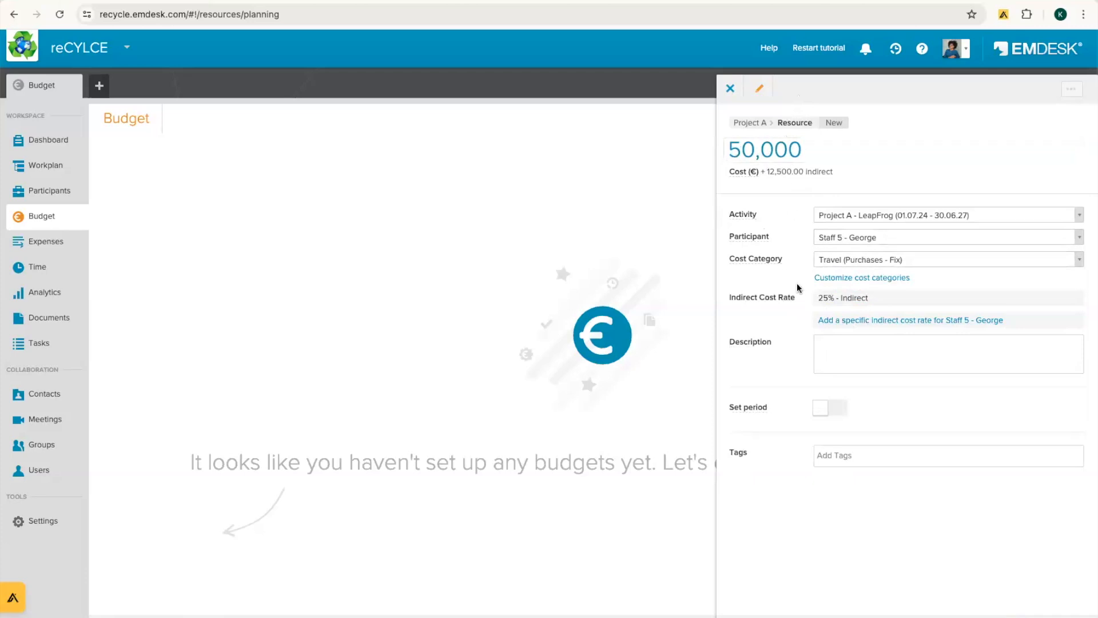
{"action": "left_click", "coordinate": [831, 356]}
Step: Save the budget entry and go to the Participants list
{"action": "key", "text": "Escape"}
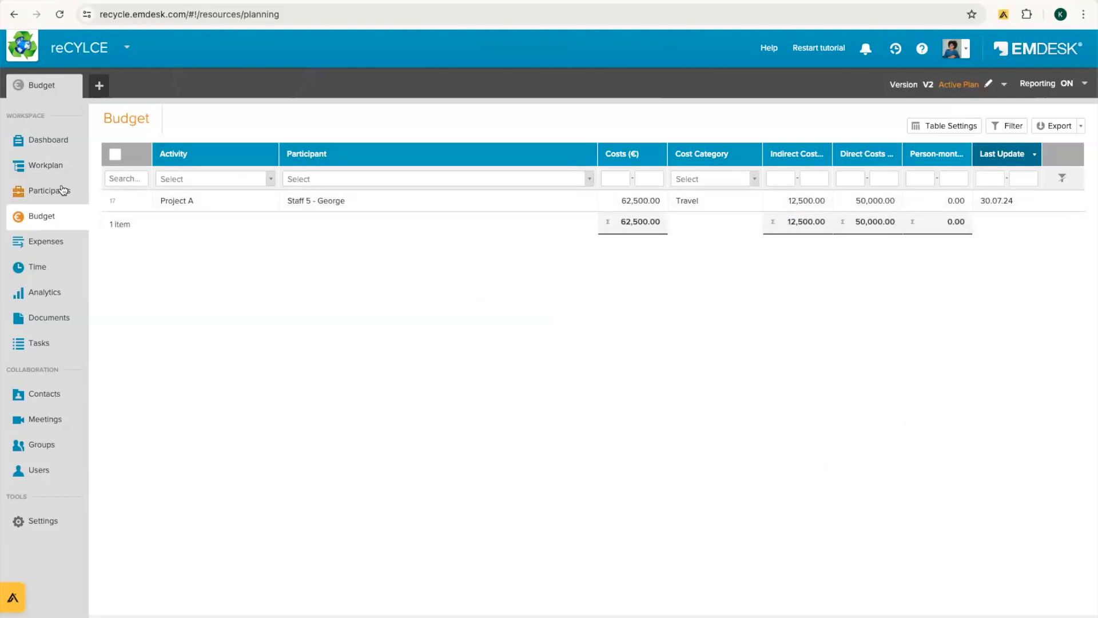
{"action": "left_click", "coordinate": [44, 196]}
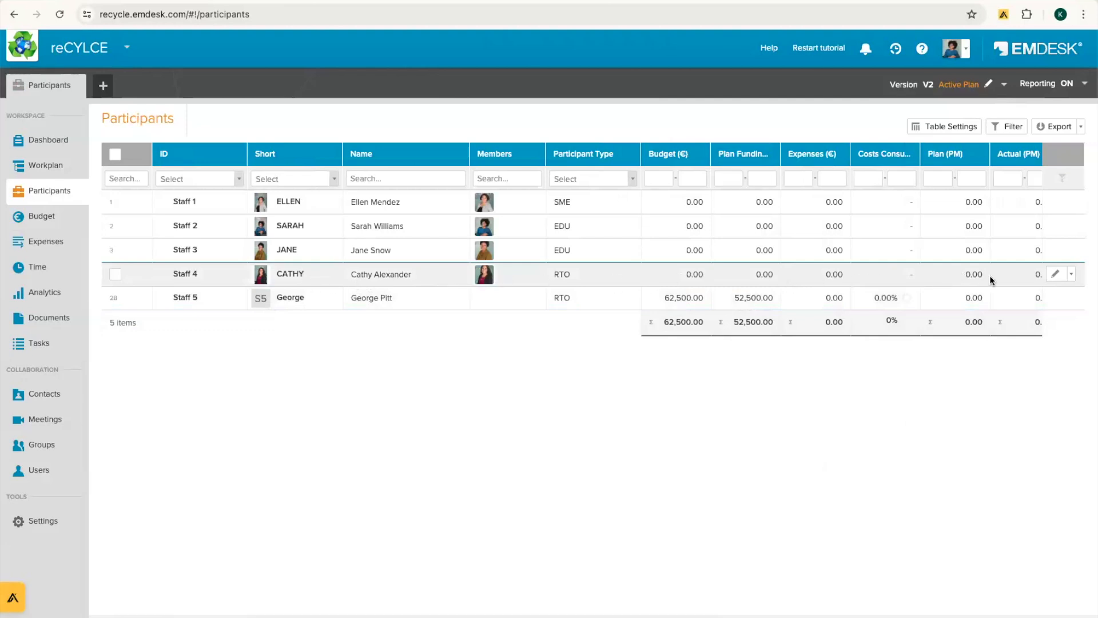
Step: Add a 50,000 Travel budget item under Project A for Staff 4 and save it
{"action": "left_click", "coordinate": [1071, 275]}
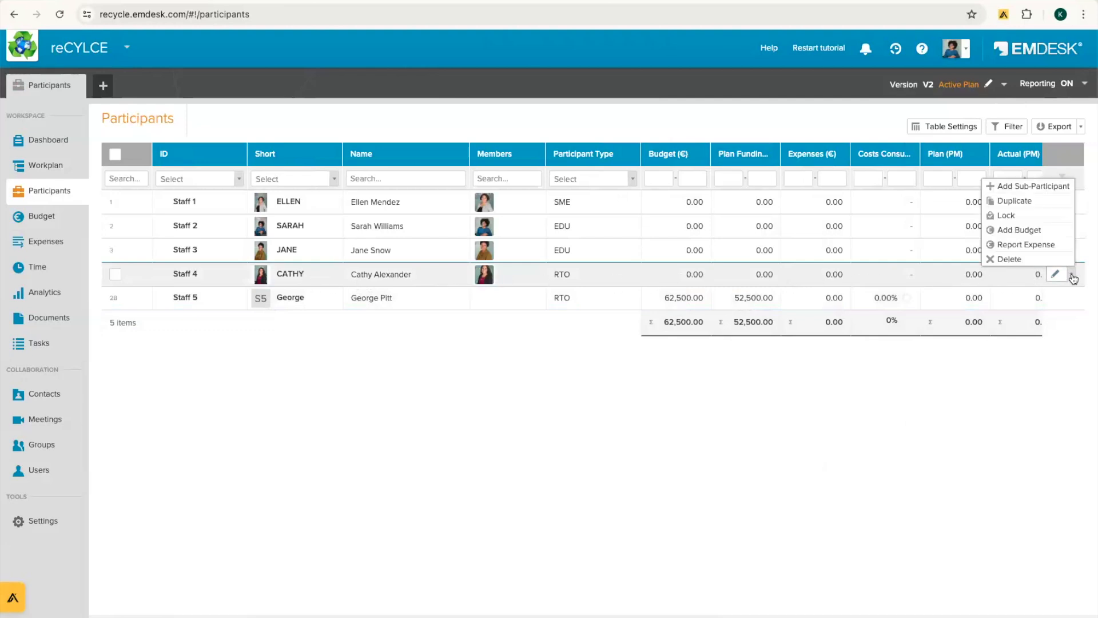
{"action": "left_click", "coordinate": [1023, 231]}
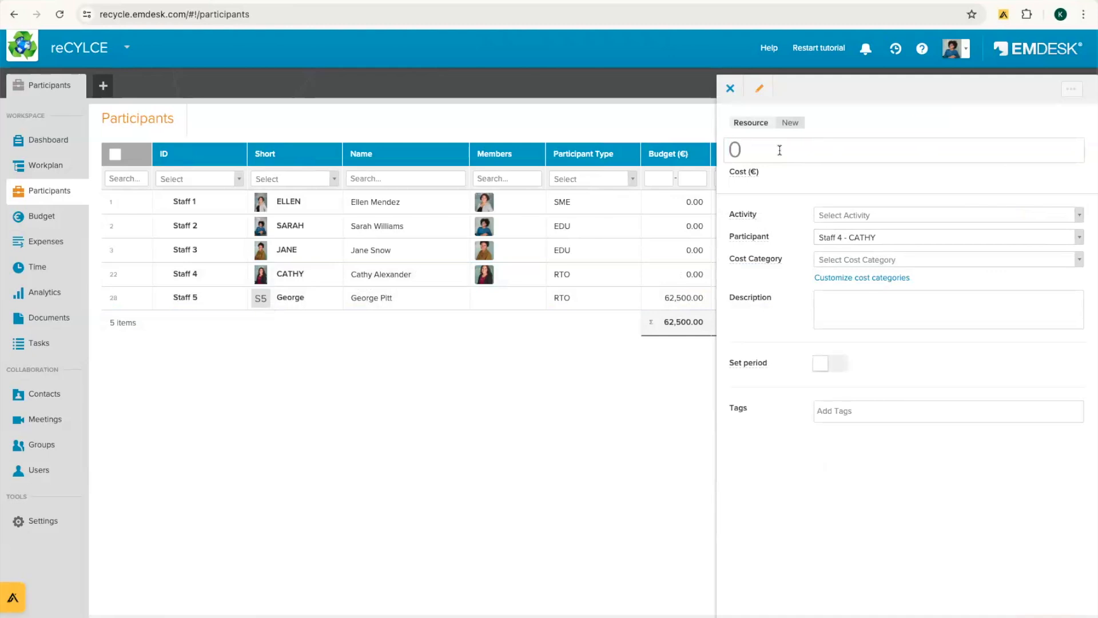
{"action": "left_click", "coordinate": [840, 217]}
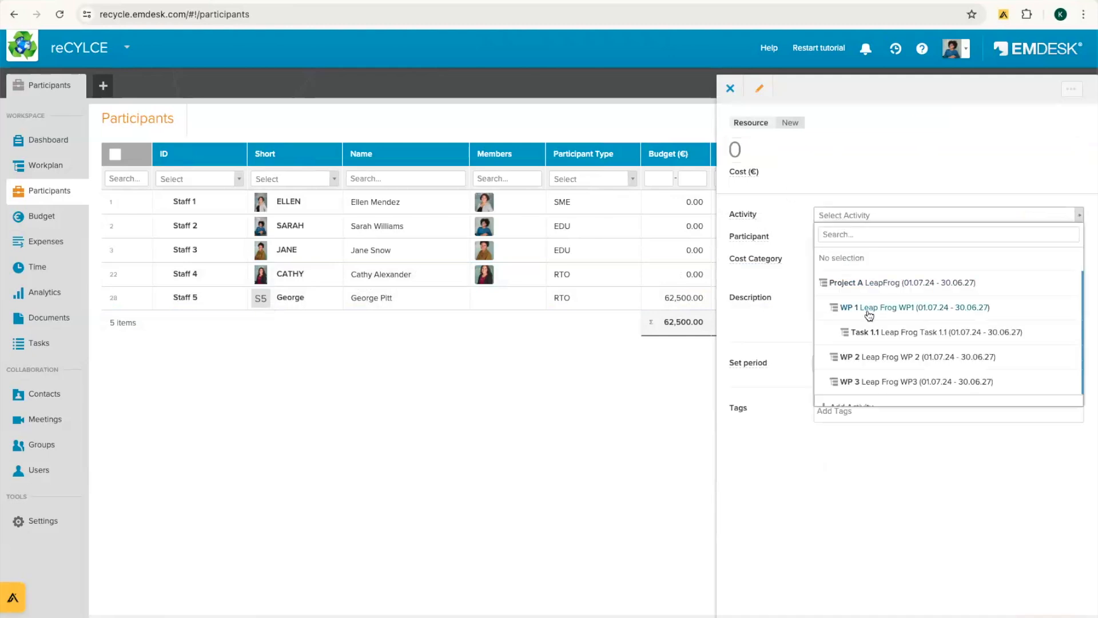
{"action": "left_click", "coordinate": [865, 283]}
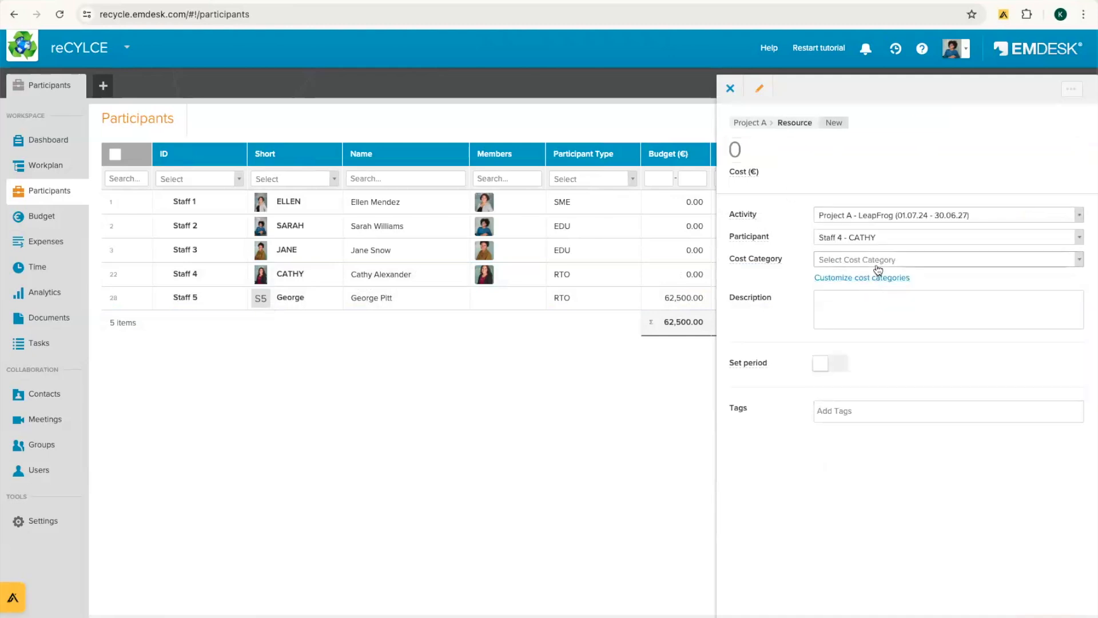
{"action": "left_click", "coordinate": [879, 262]}
{"action": "left_click", "coordinate": [838, 318]}
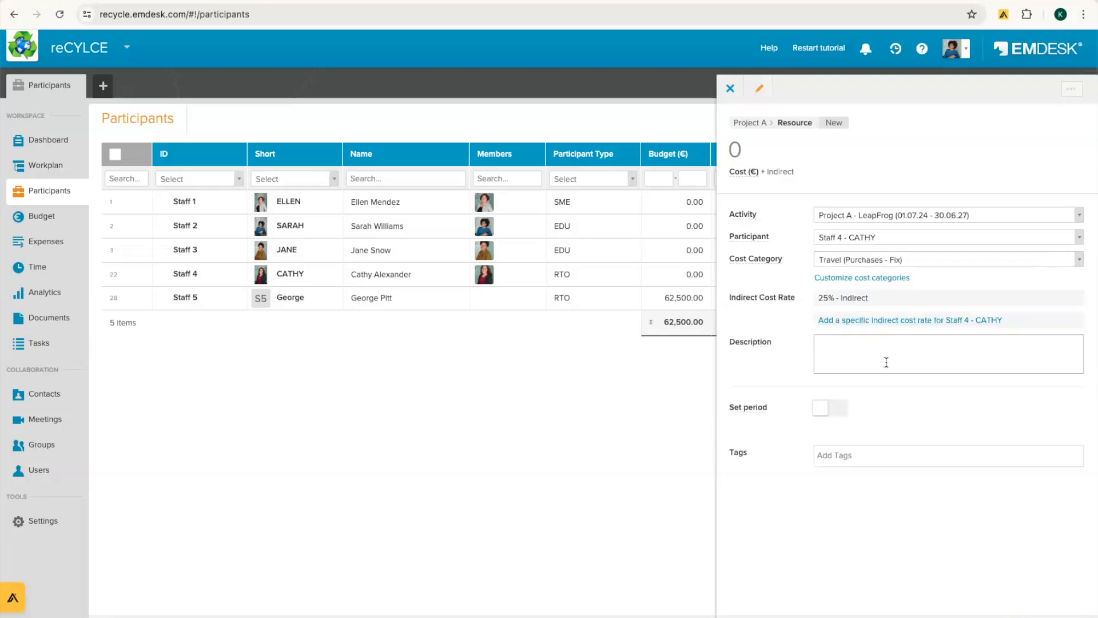
{"action": "left_click", "coordinate": [776, 153]}
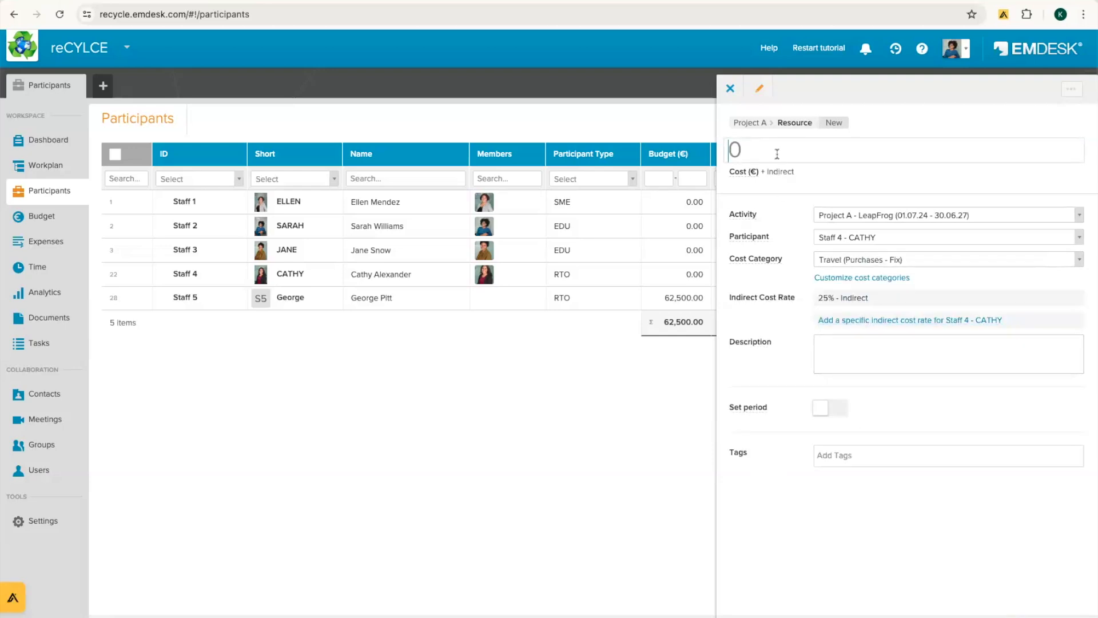
{"action": "type", "text": "50000"}
{"action": "left_click", "coordinate": [843, 524]}
{"action": "left_click", "coordinate": [730, 88]}
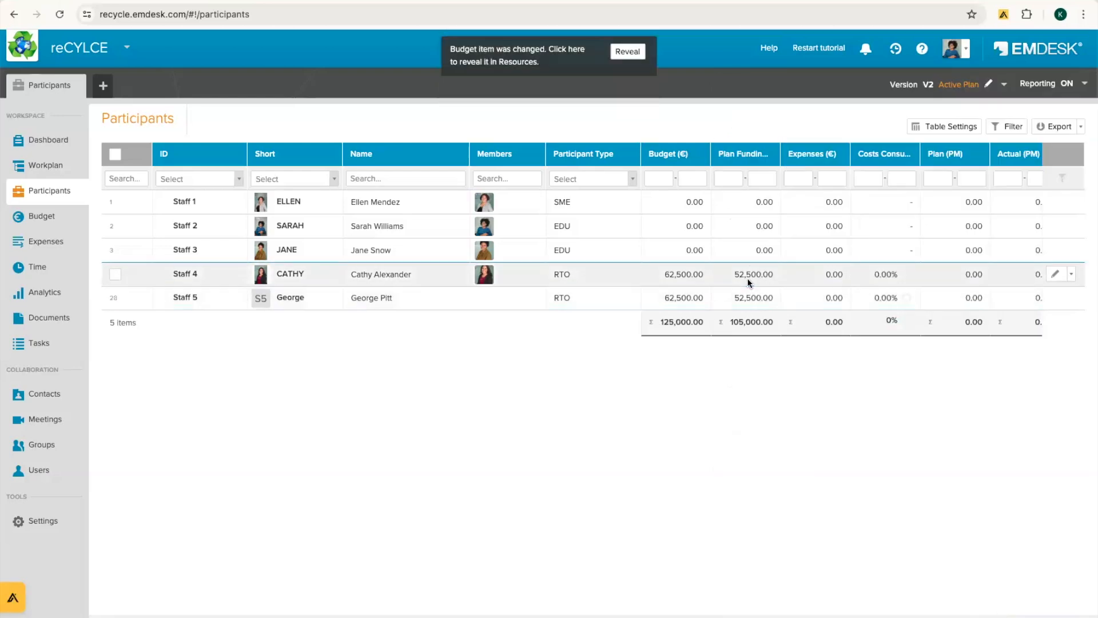
Step: Check the two travel entries in the Budget list, then return to the Workplan table
{"action": "left_click", "coordinate": [36, 219]}
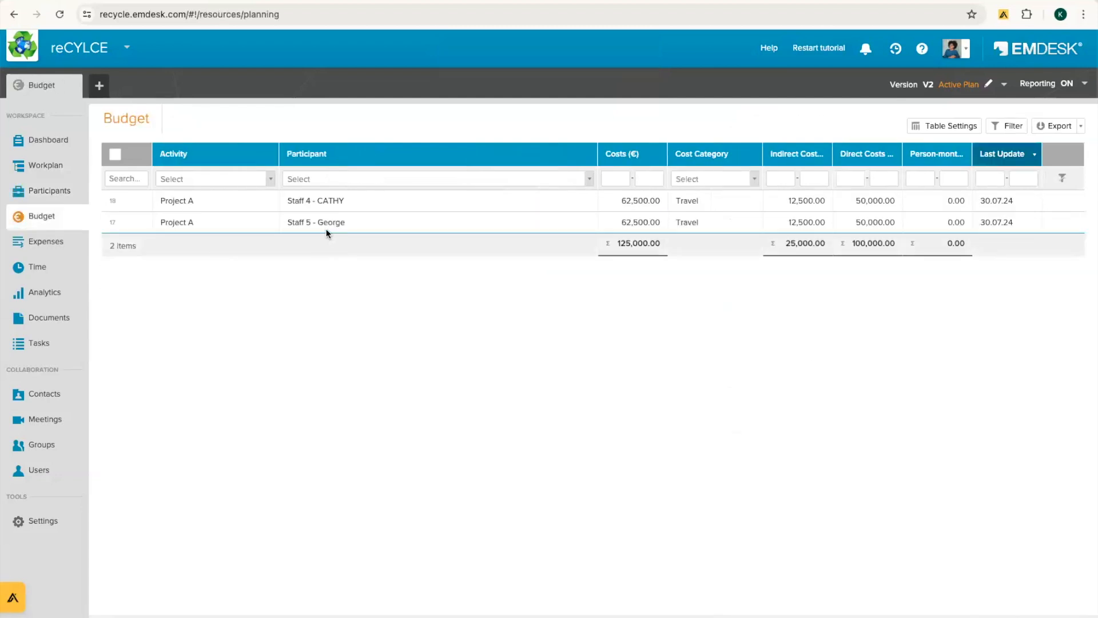
{"action": "left_click", "coordinate": [44, 165]}
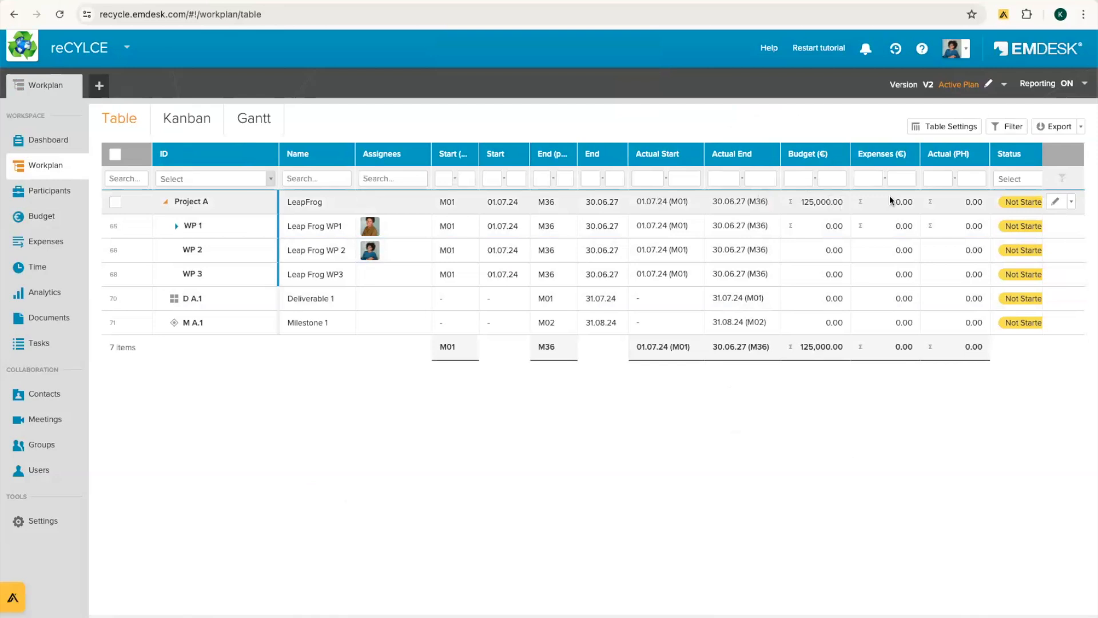
Step: Add a 50,000 Travel budget item for Staff 1 - ELLEN on Project A LeapFrog
{"action": "left_click", "coordinate": [1073, 203]}
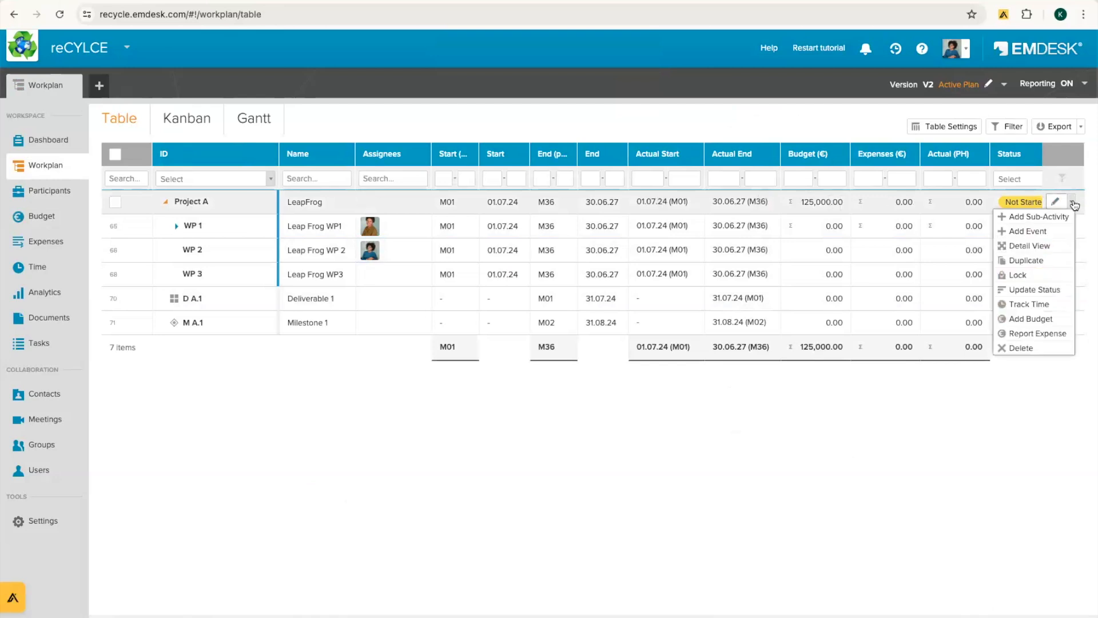
{"action": "left_click", "coordinate": [1029, 319]}
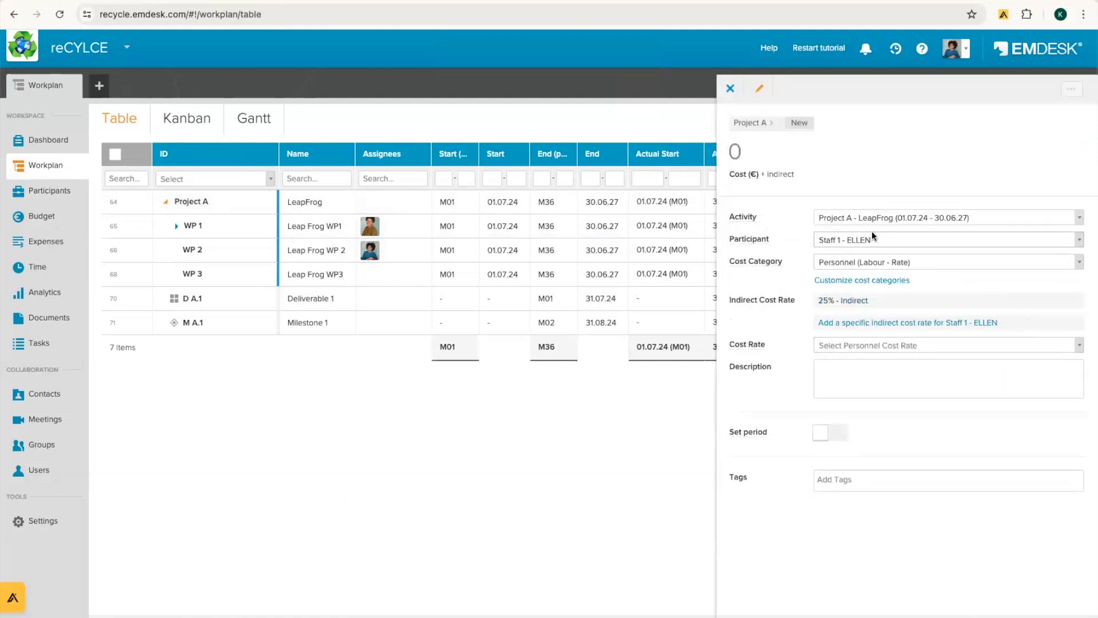
{"action": "left_click", "coordinate": [872, 248]}
{"action": "left_click", "coordinate": [868, 305]}
{"action": "type", "text": "50000"}
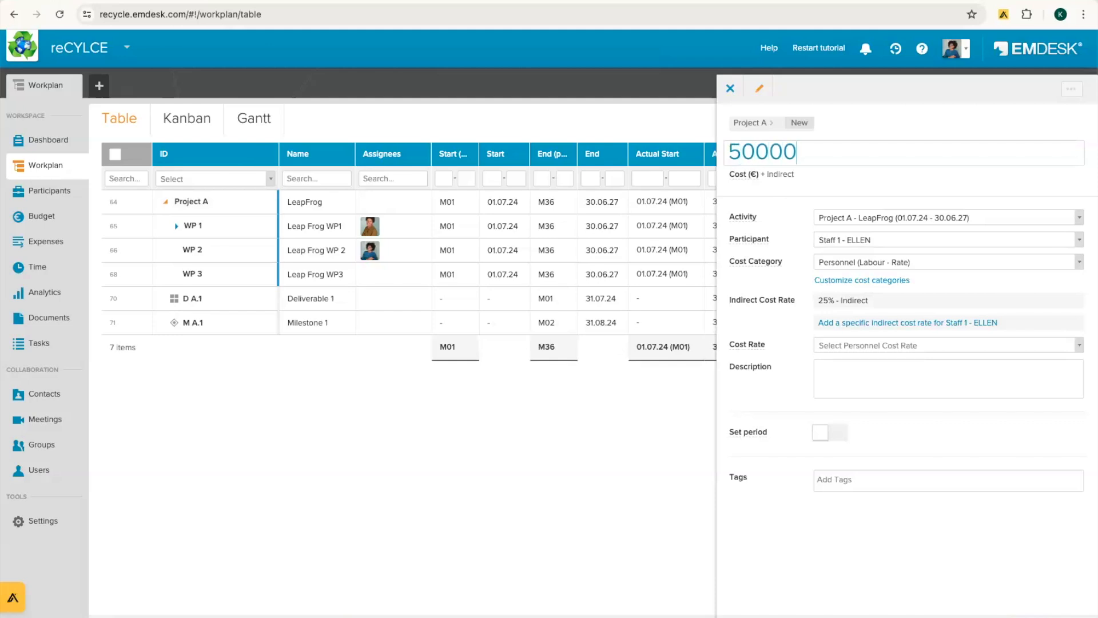
{"action": "left_click", "coordinate": [871, 266]}
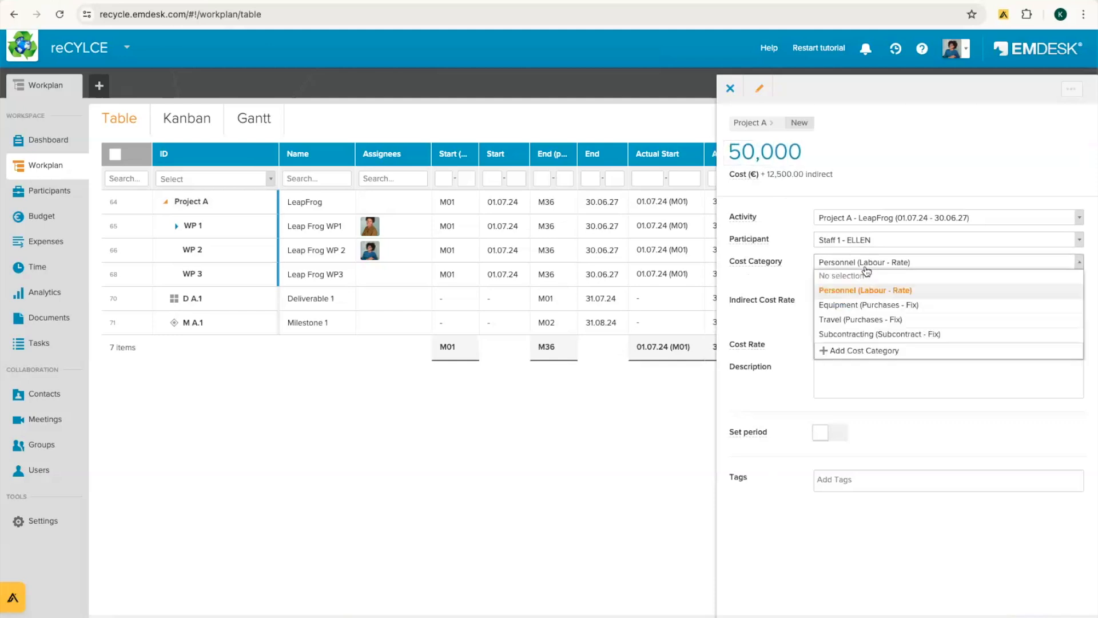
{"action": "left_click", "coordinate": [846, 321]}
{"action": "left_click", "coordinate": [730, 88]}
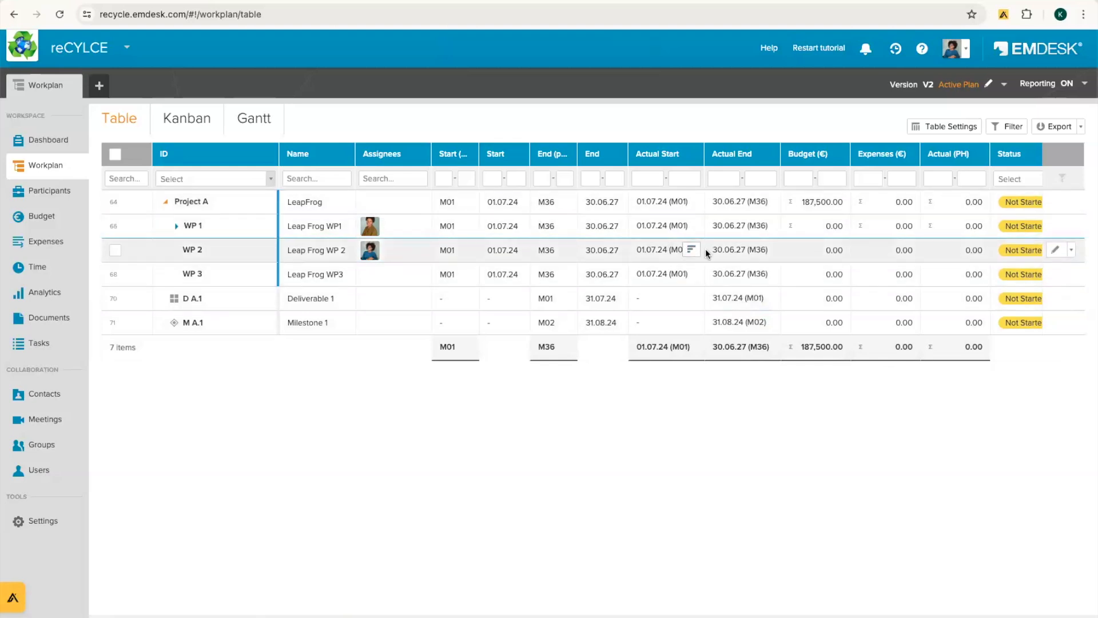
Step: Glance at WP 1's tasks, then start a new budget item from the Budget page
{"action": "left_click", "coordinate": [174, 227]}
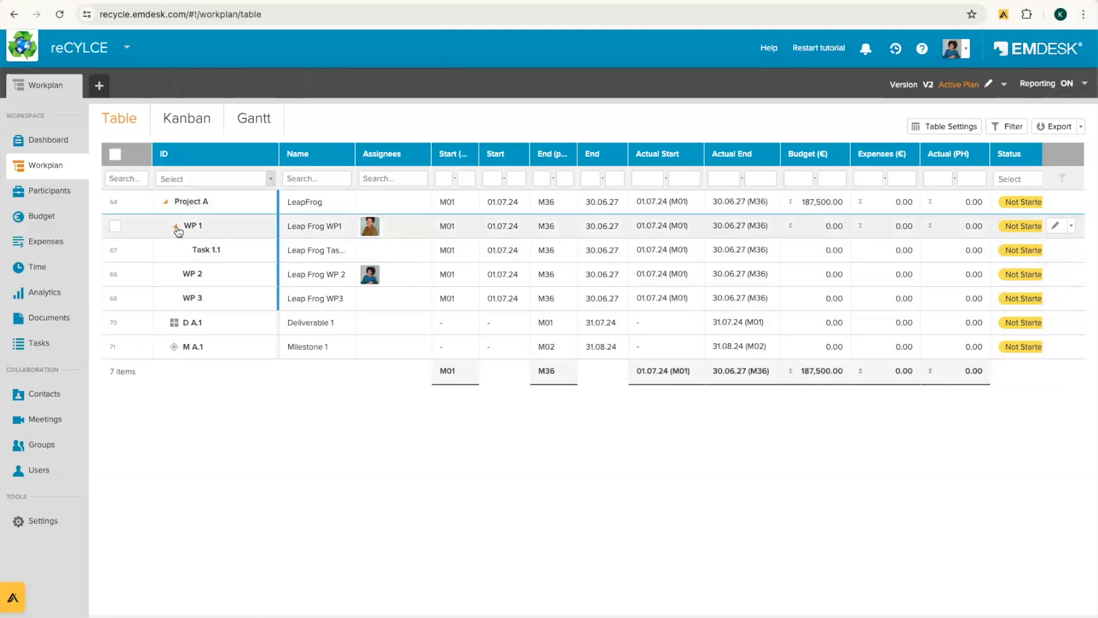
{"action": "left_click", "coordinate": [176, 227]}
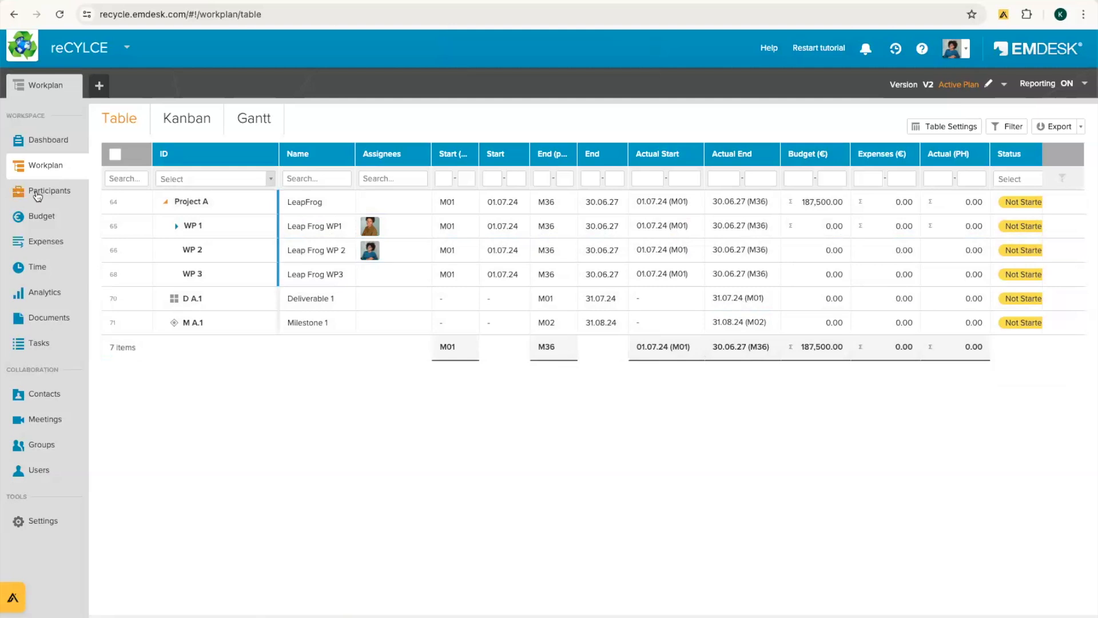
{"action": "left_click", "coordinate": [18, 216]}
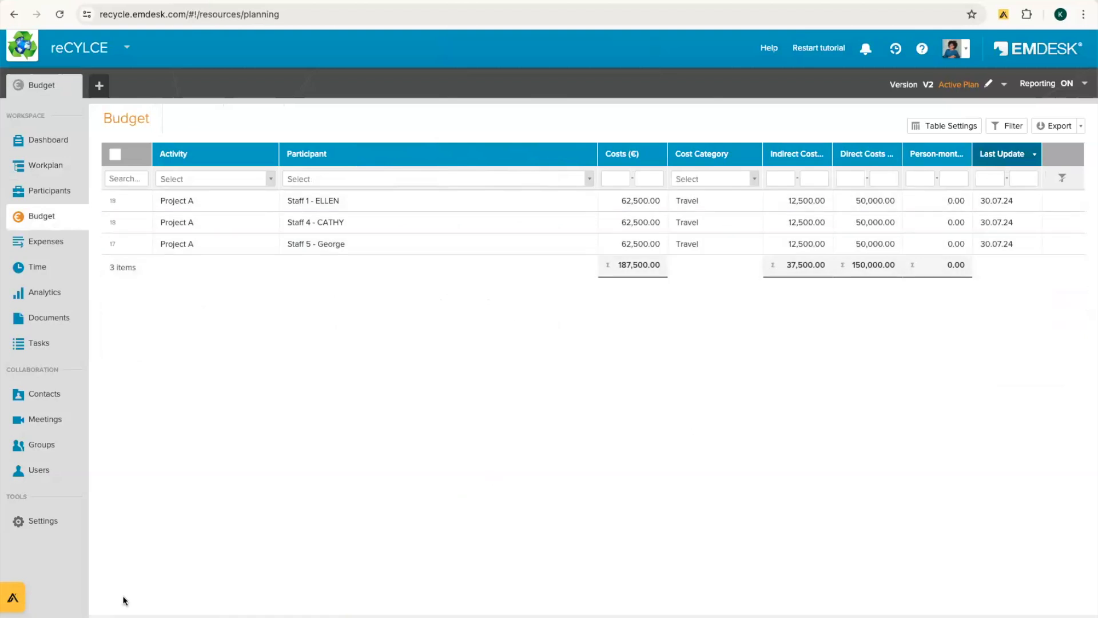
{"action": "left_click", "coordinate": [760, 615]}
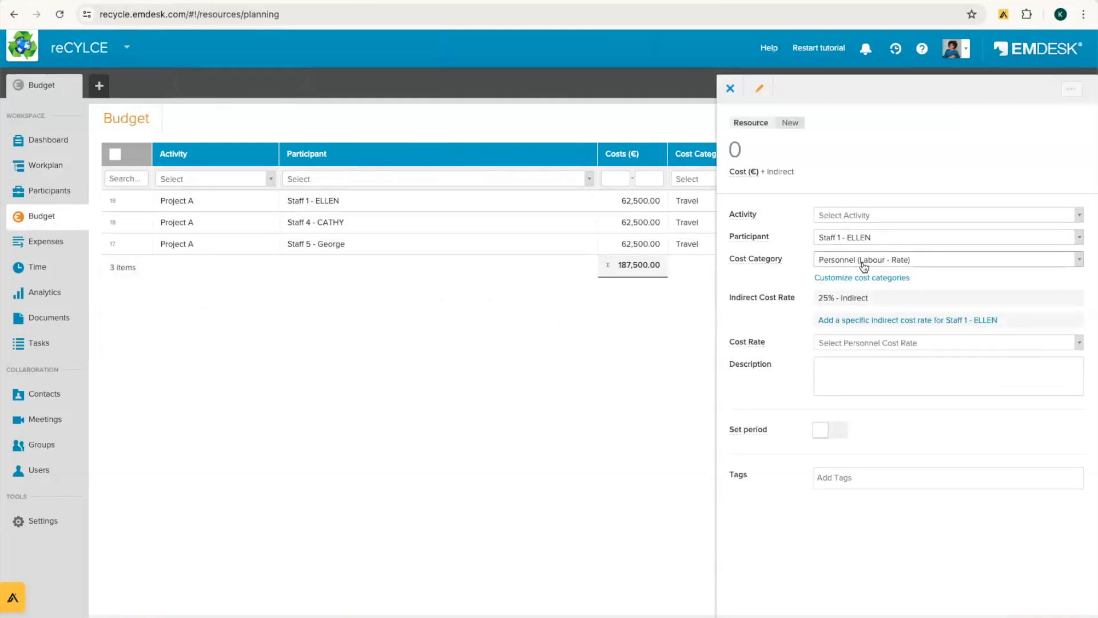
Step: Assign the new budget item to WP 1 and Staff 5 at the € 8000/PM cost rate
{"action": "left_click", "coordinate": [845, 220]}
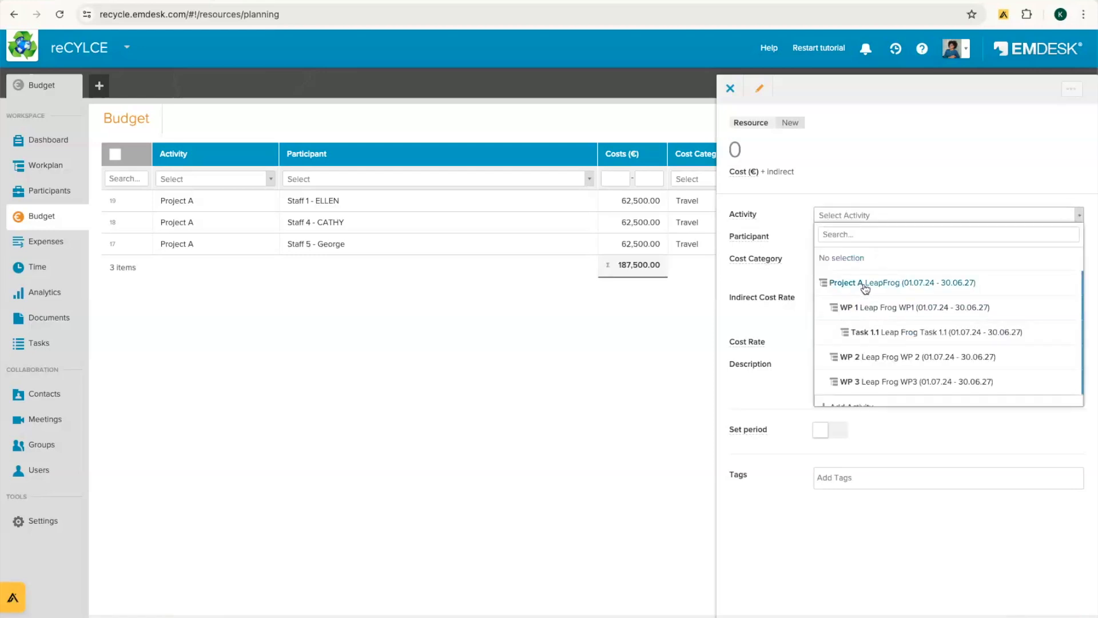
{"action": "left_click", "coordinate": [860, 307]}
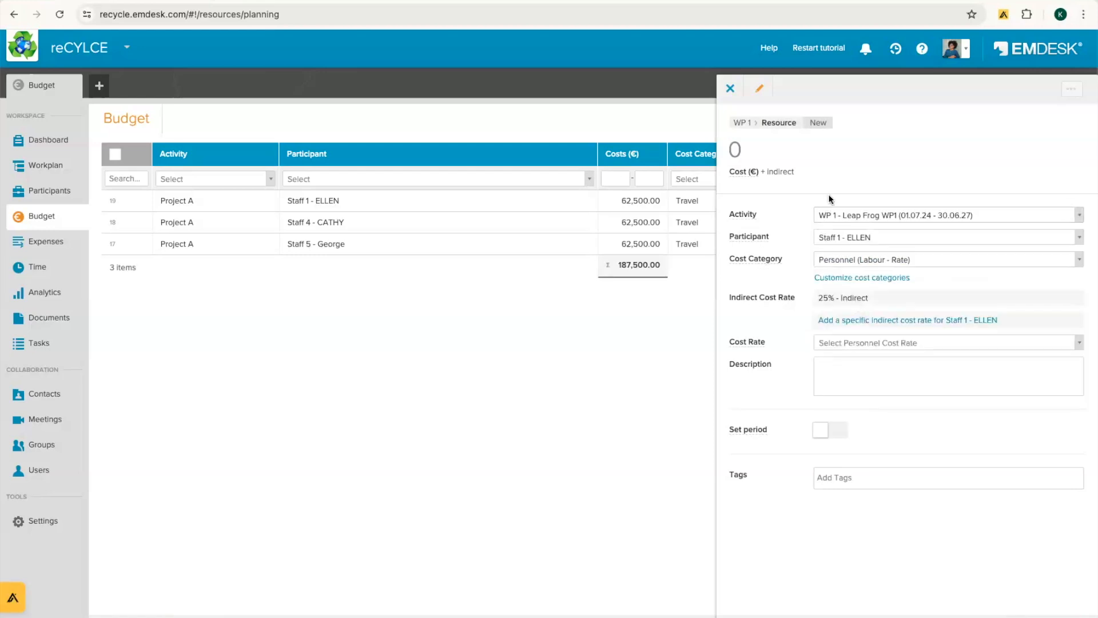
{"action": "left_click", "coordinate": [863, 237]}
{"action": "left_click", "coordinate": [867, 403]}
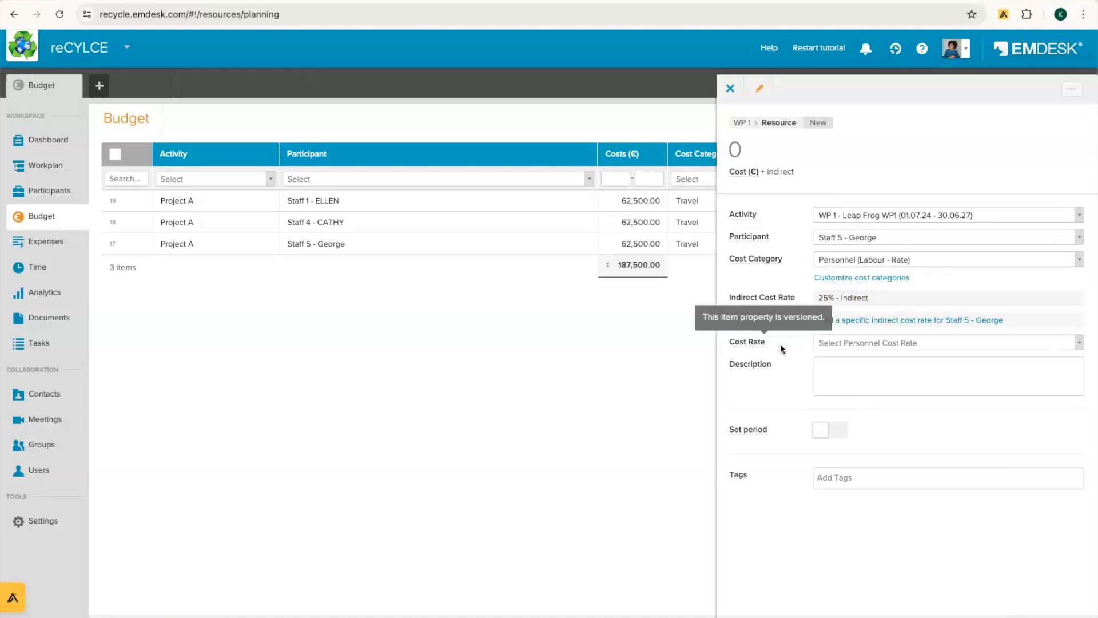
{"action": "left_click", "coordinate": [861, 343]}
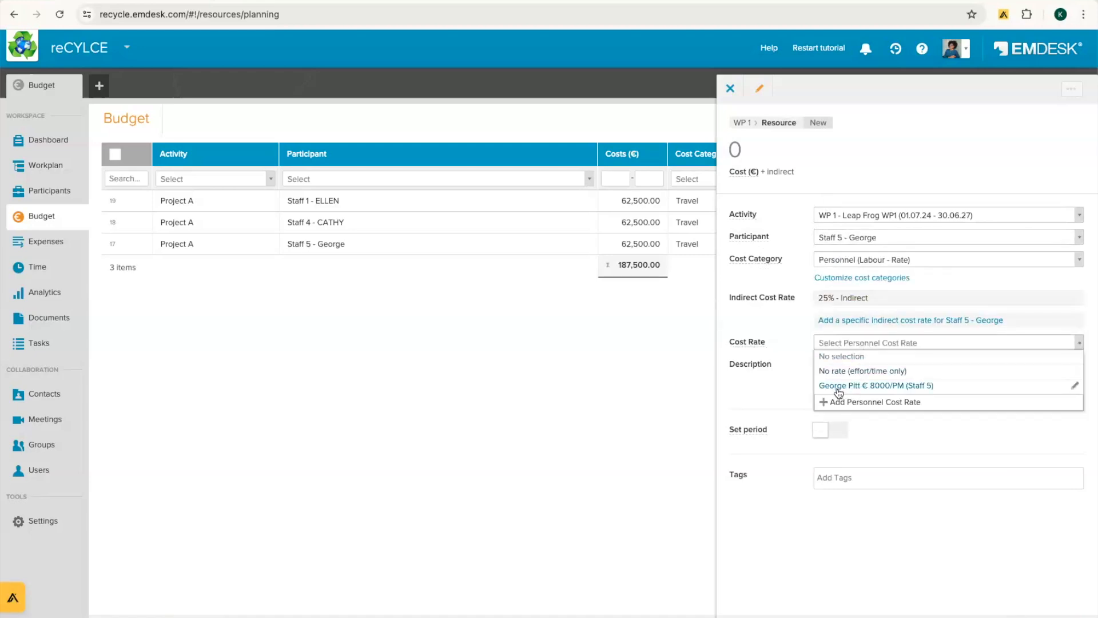
{"action": "left_click", "coordinate": [883, 386]}
Step: Try person-month values 1, 2 and 3 for the entry, with 1 PM costing 8,000
{"action": "left_click", "coordinate": [922, 146]}
{"action": "double_click", "coordinate": [923, 147]}
{"action": "type", "text": "1"}
{"action": "left_click", "coordinate": [945, 103]}
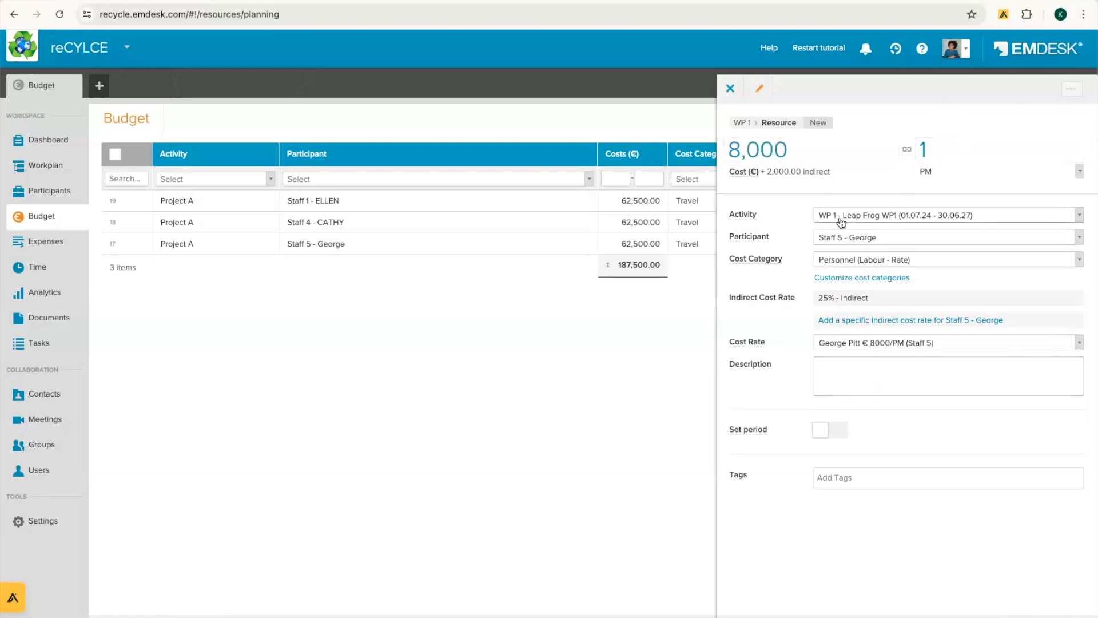
{"action": "left_click", "coordinate": [951, 145]}
{"action": "type", "text": "2"}
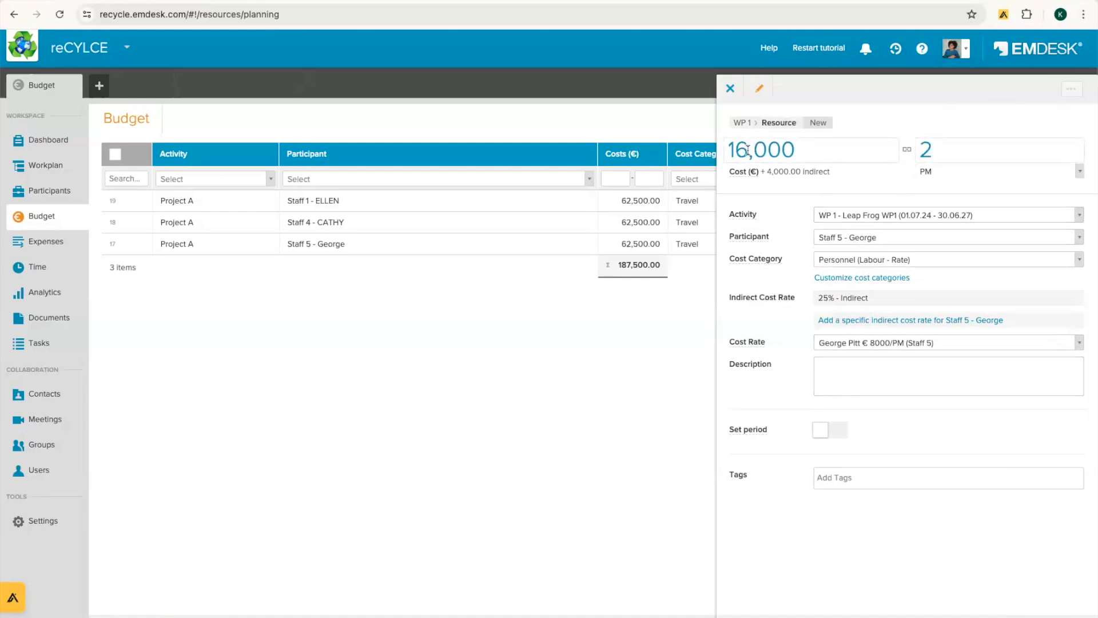
{"action": "left_click", "coordinate": [972, 151]}
{"action": "type", "text": "3"}
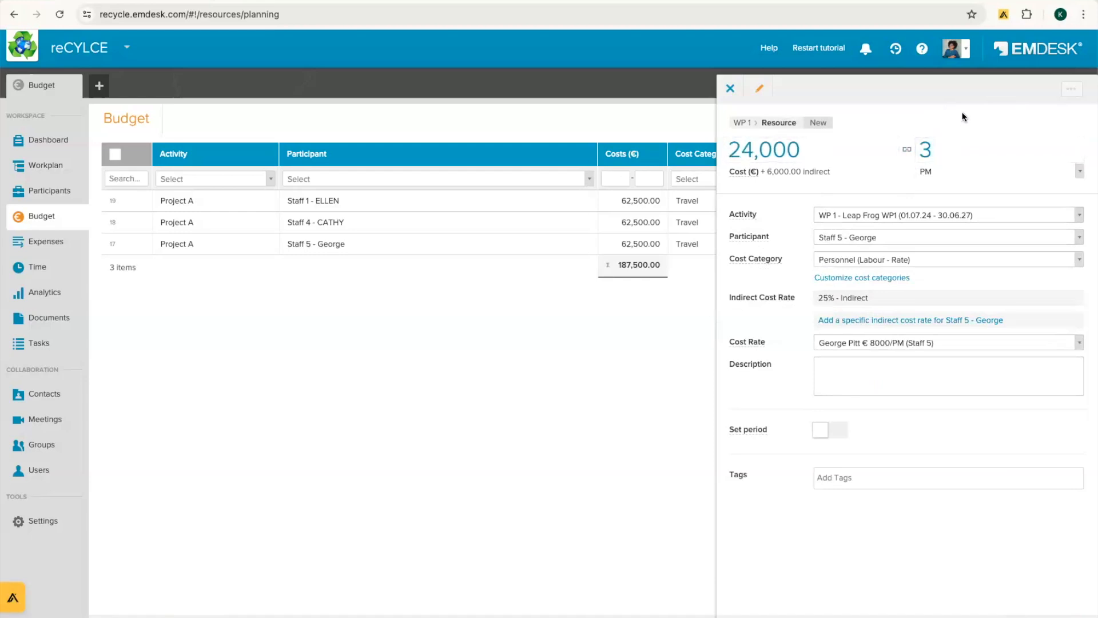
Step: Switch the rate to effort only, enter 3 person-months, and save the personnel entry
{"action": "left_click", "coordinate": [935, 347]}
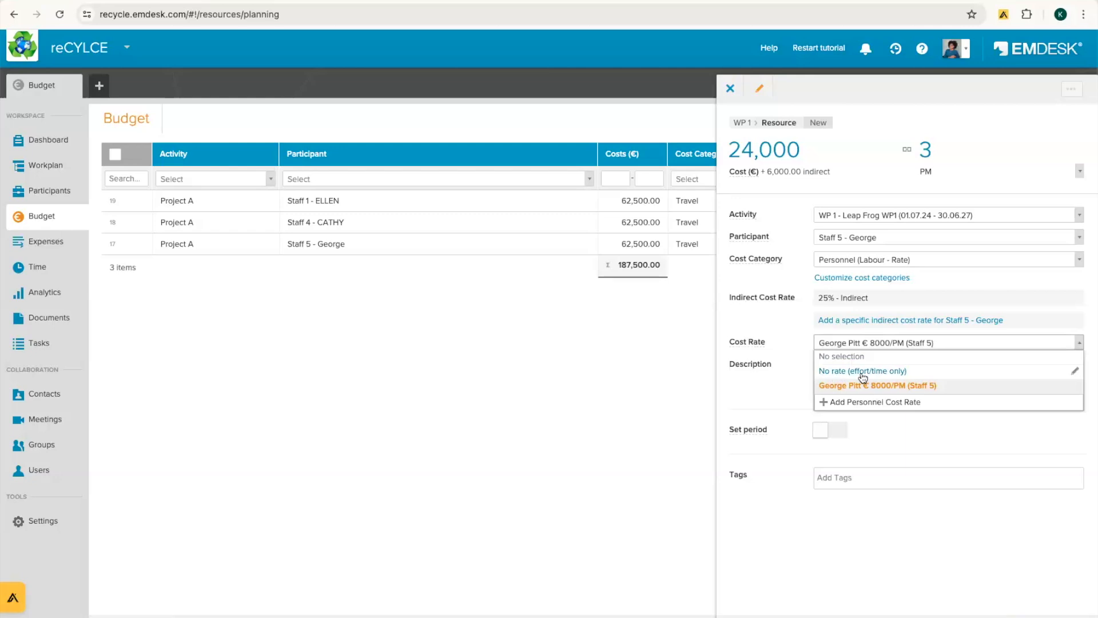
{"action": "left_click", "coordinate": [894, 372]}
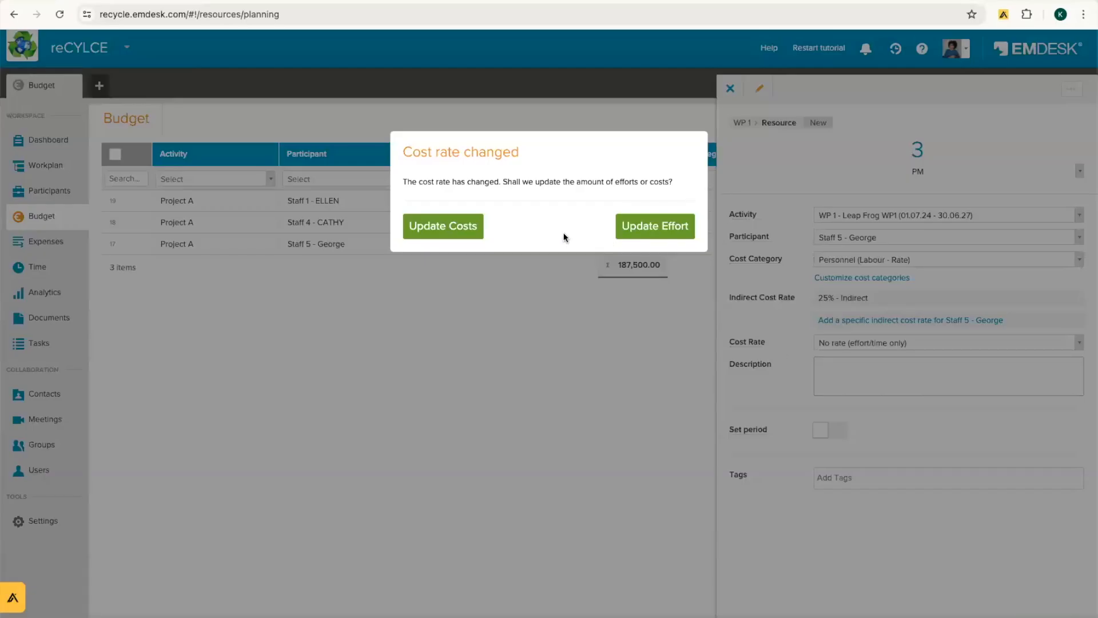
{"action": "left_click", "coordinate": [642, 226]}
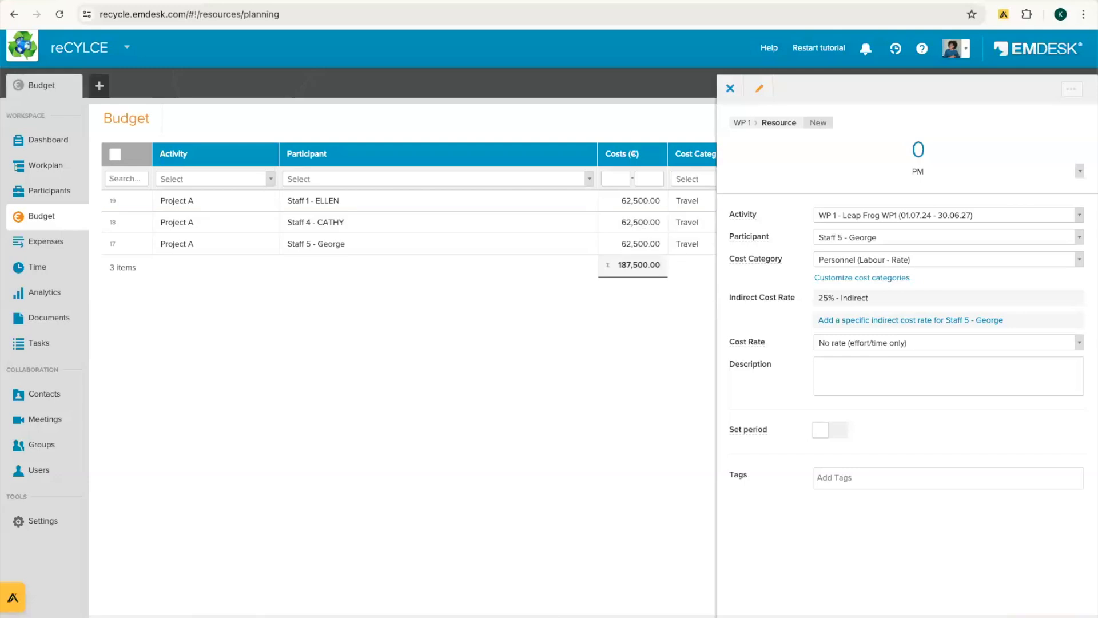
{"action": "left_click", "coordinate": [944, 152]}
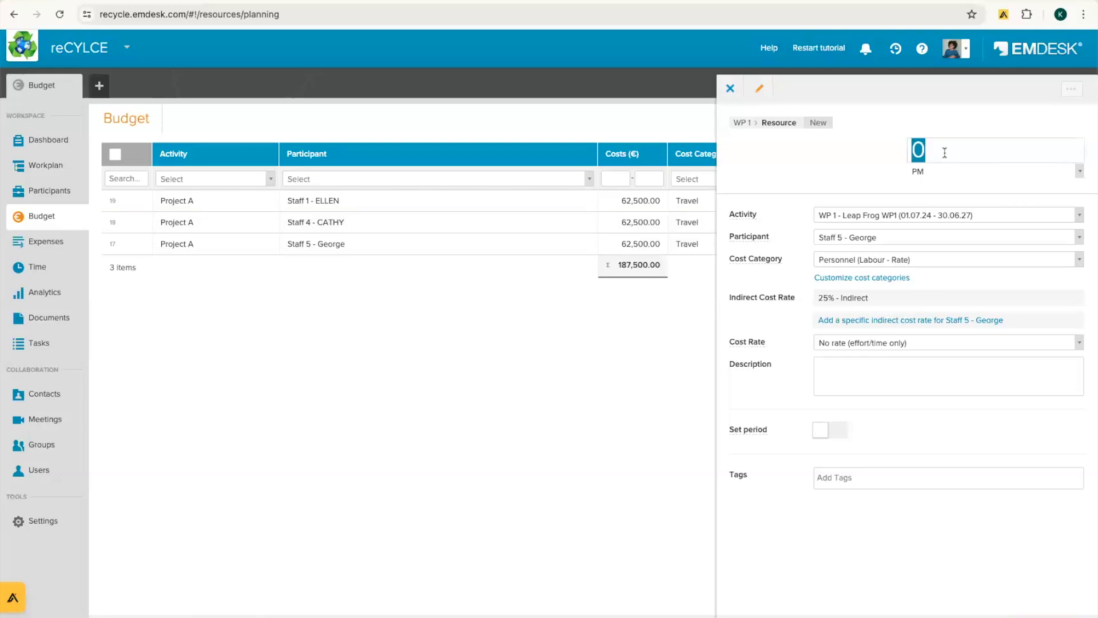
{"action": "type", "text": "3"}
{"action": "key", "text": "Return"}
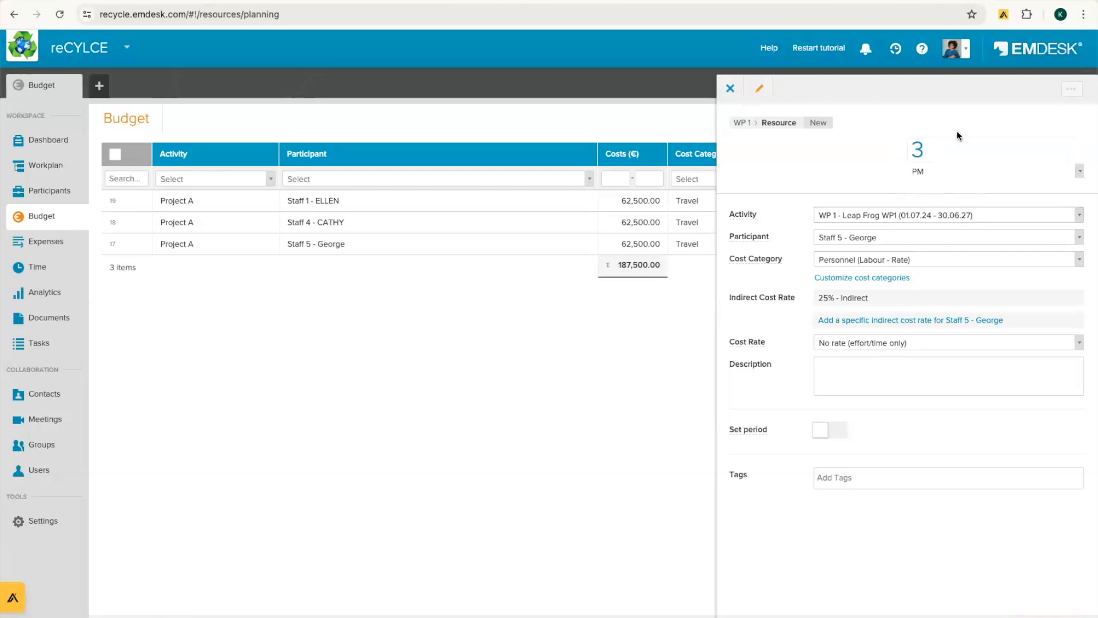
{"action": "key", "text": "Escape"}
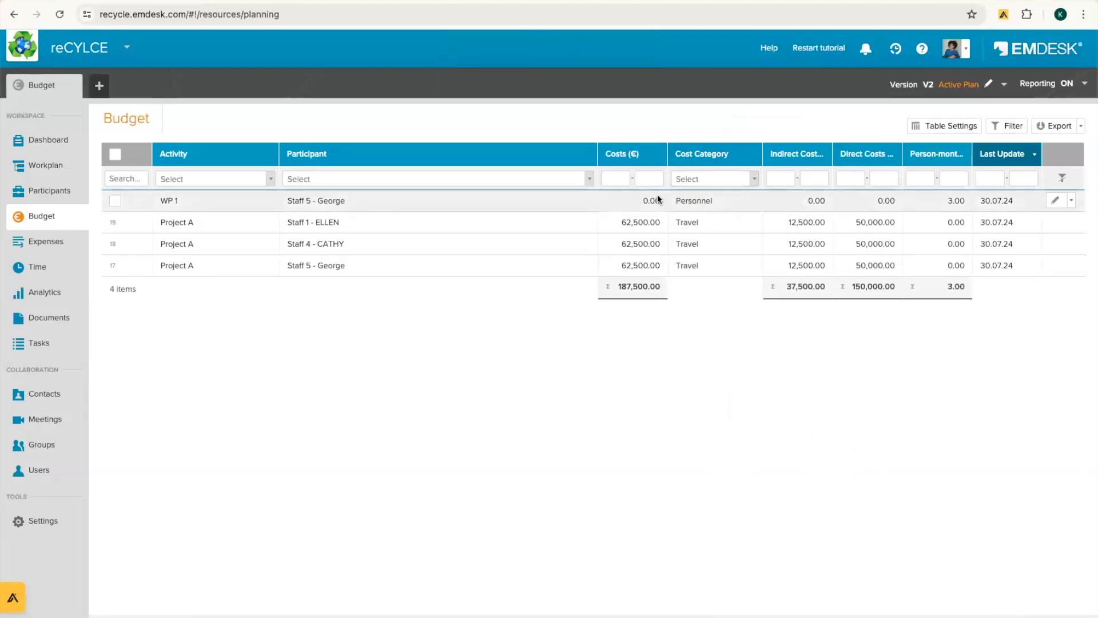
Step: View and close the WP 1 entry's details, then cancel the budget import with Yes
{"action": "left_click", "coordinate": [965, 200]}
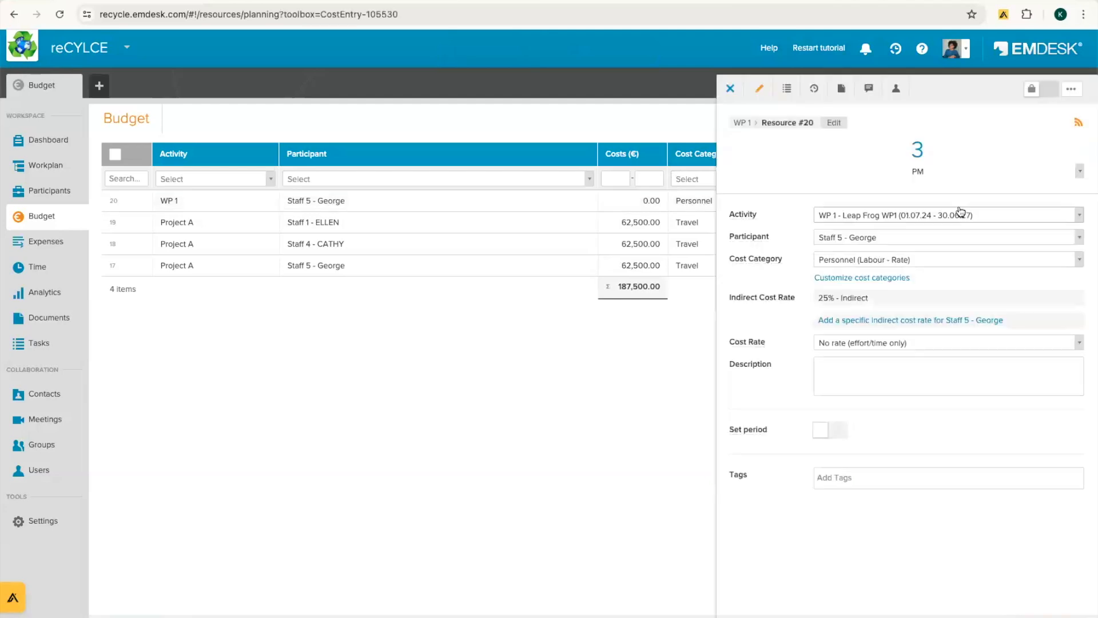
{"action": "left_click", "coordinate": [730, 89]}
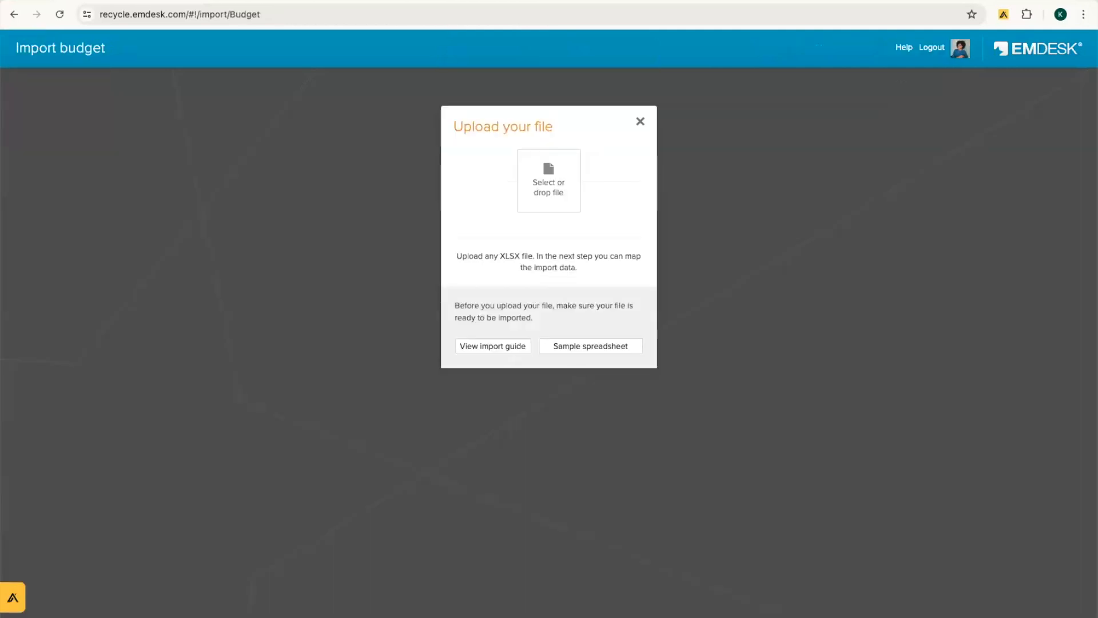
{"action": "left_click", "coordinate": [639, 122]}
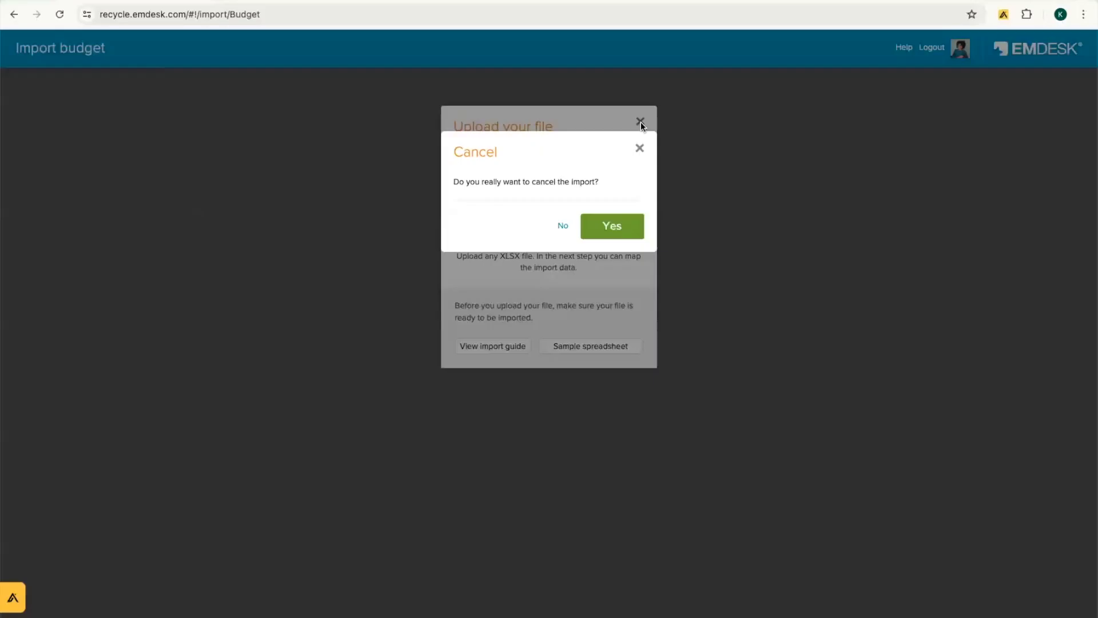
{"action": "left_click", "coordinate": [632, 232]}
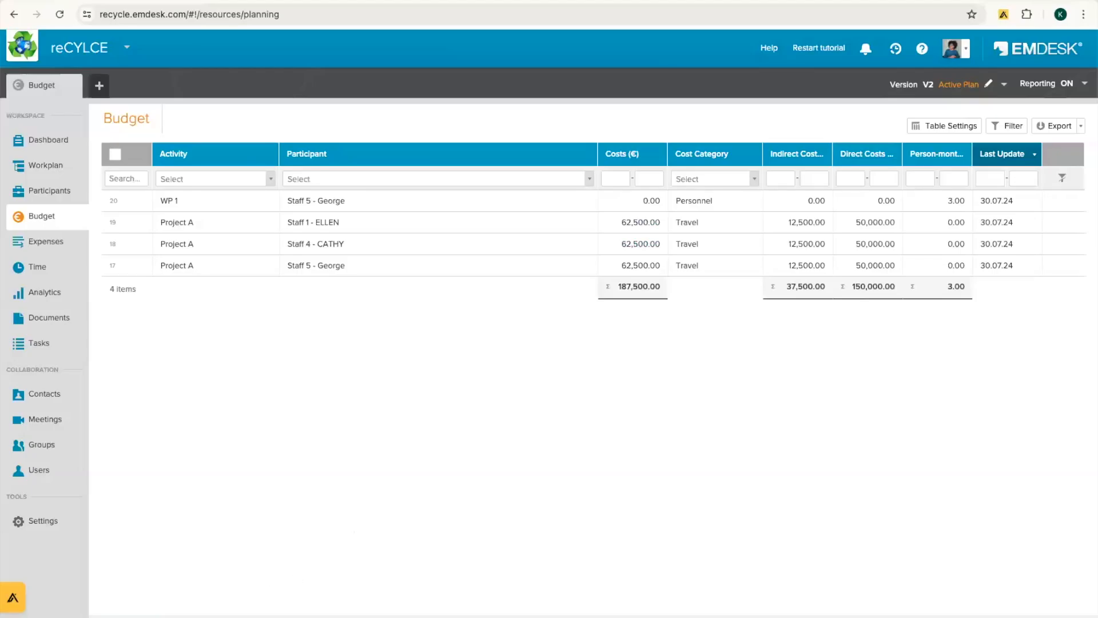
Step: Visit the Participants overview, then switch back to the Workplan table
{"action": "left_click", "coordinate": [60, 197]}
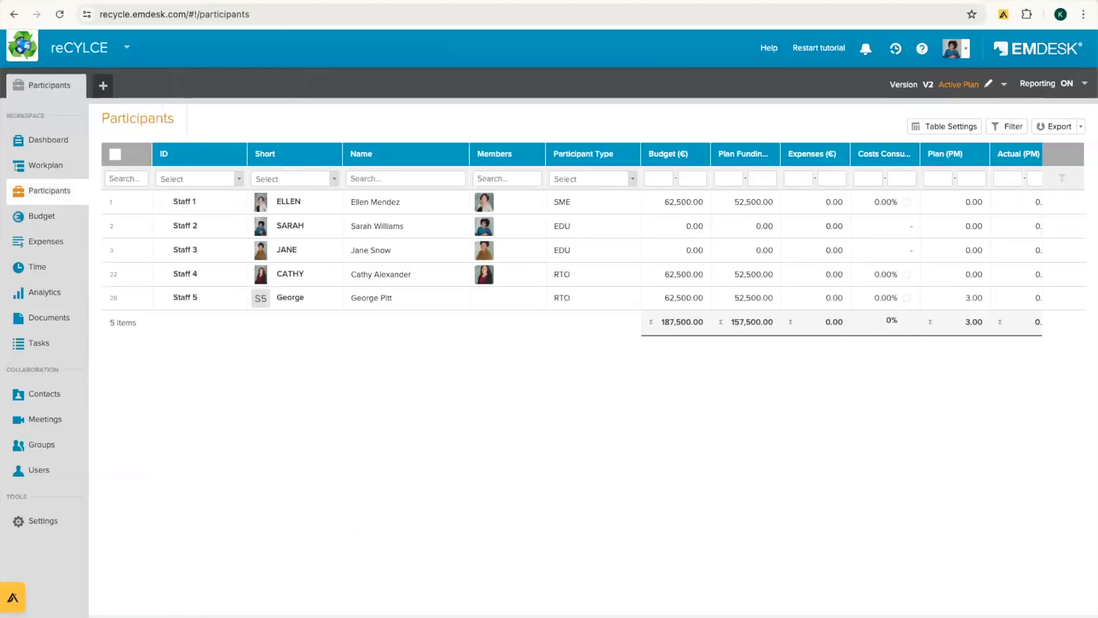
{"action": "left_click", "coordinate": [54, 166]}
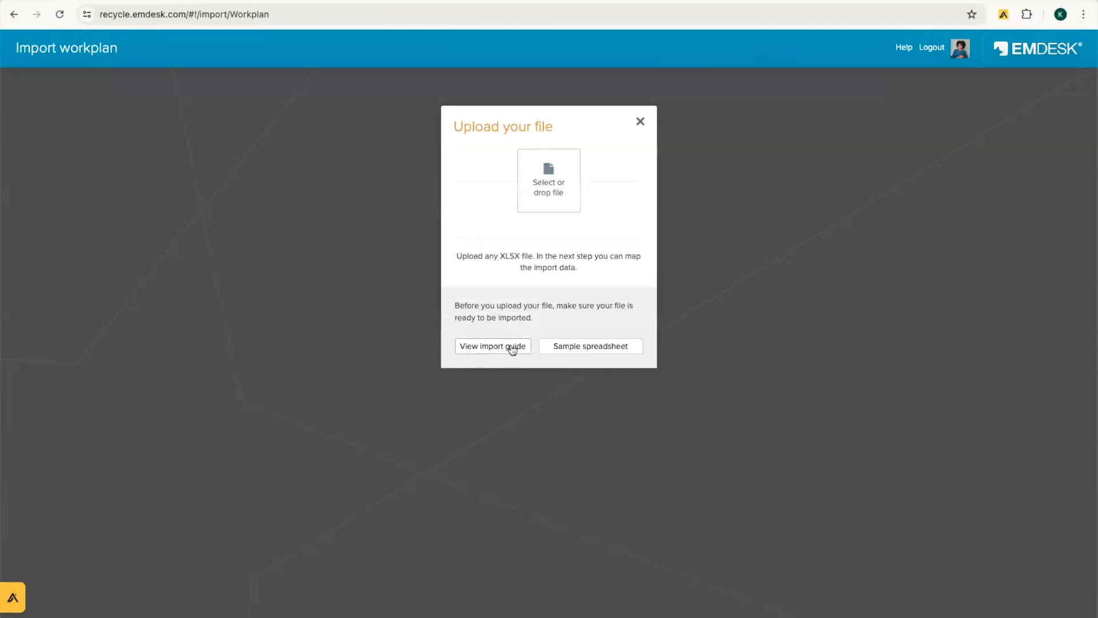
{"action": "left_click", "coordinate": [476, 349]}
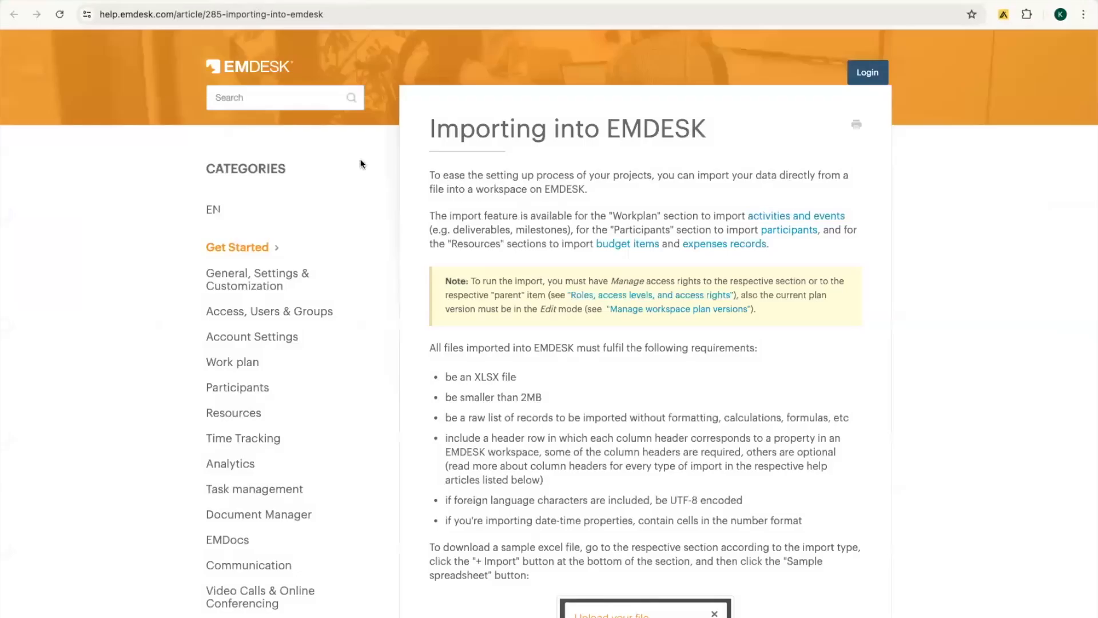
{"action": "scroll", "coordinate": [649, 237], "scroll_direction": "down", "scroll_amount": 2}
{"action": "scroll", "coordinate": [653, 245], "scroll_direction": "down", "scroll_amount": 10}
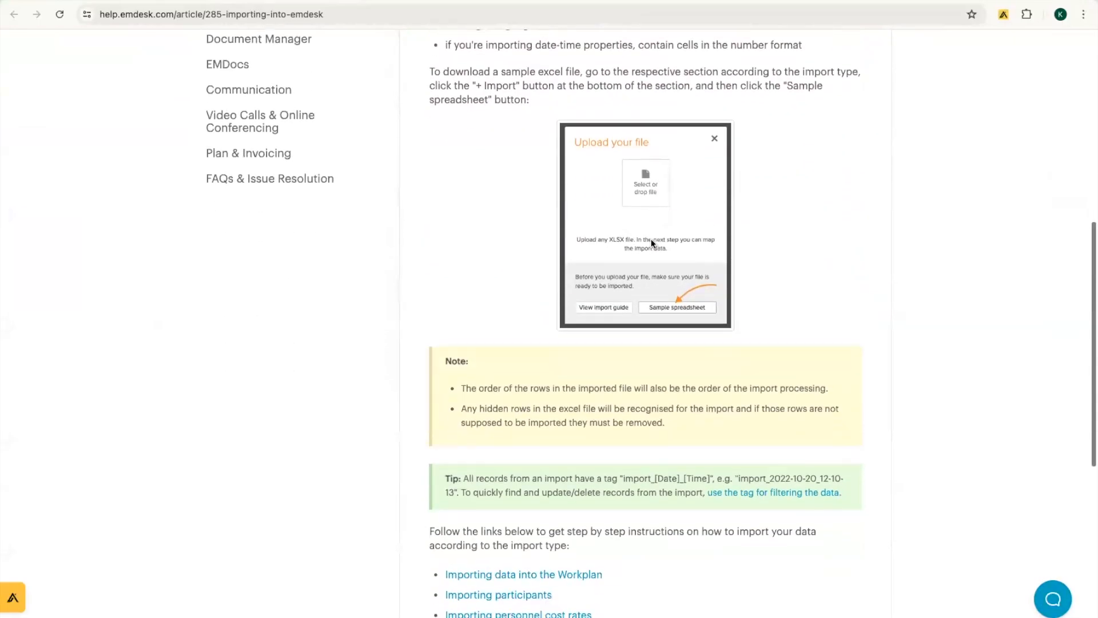
{"action": "scroll", "coordinate": [651, 240], "scroll_direction": "down", "scroll_amount": 3}
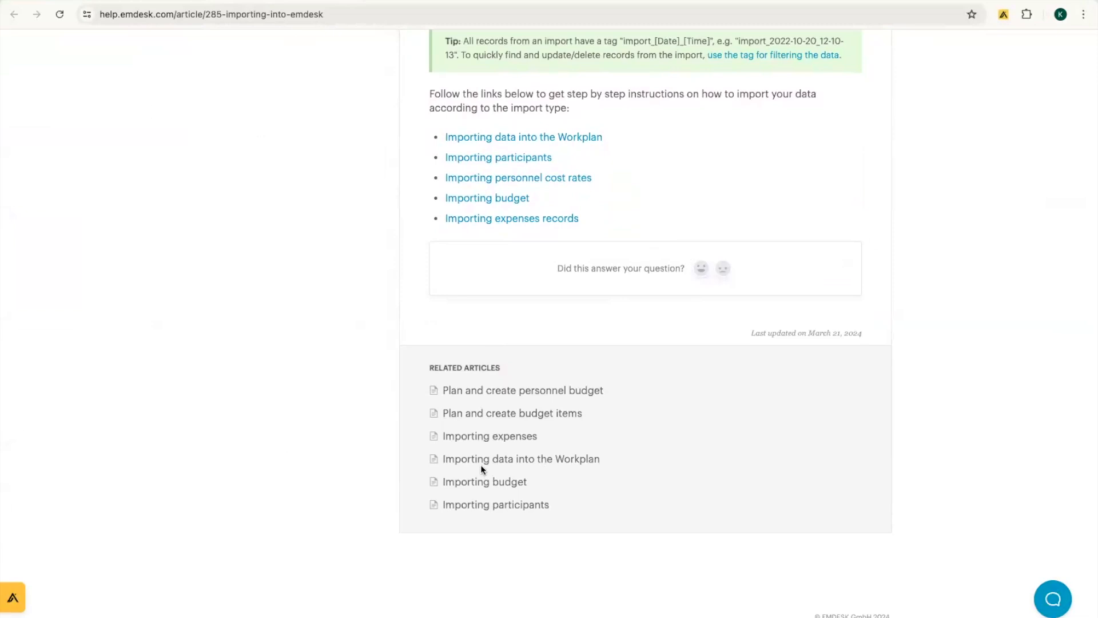
{"action": "scroll", "coordinate": [744, 282], "scroll_direction": "up", "scroll_amount": 15}
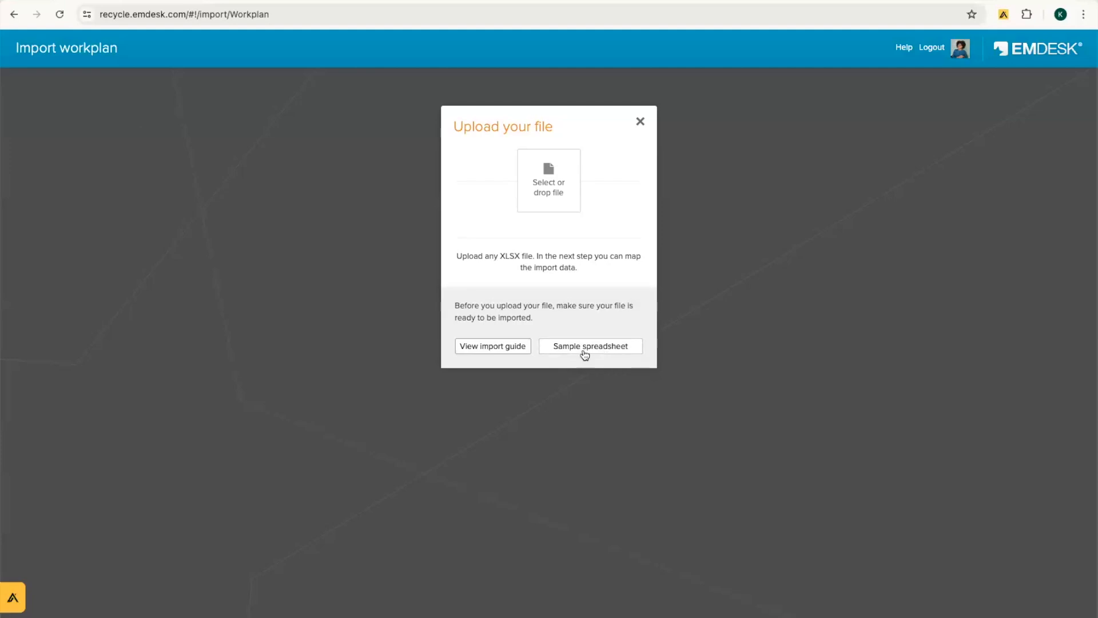
Step: Close the upload dialog, confirm cancelling the workplan import, and open Instant Answers
{"action": "left_click", "coordinate": [640, 122]}
{"action": "left_click", "coordinate": [610, 226]}
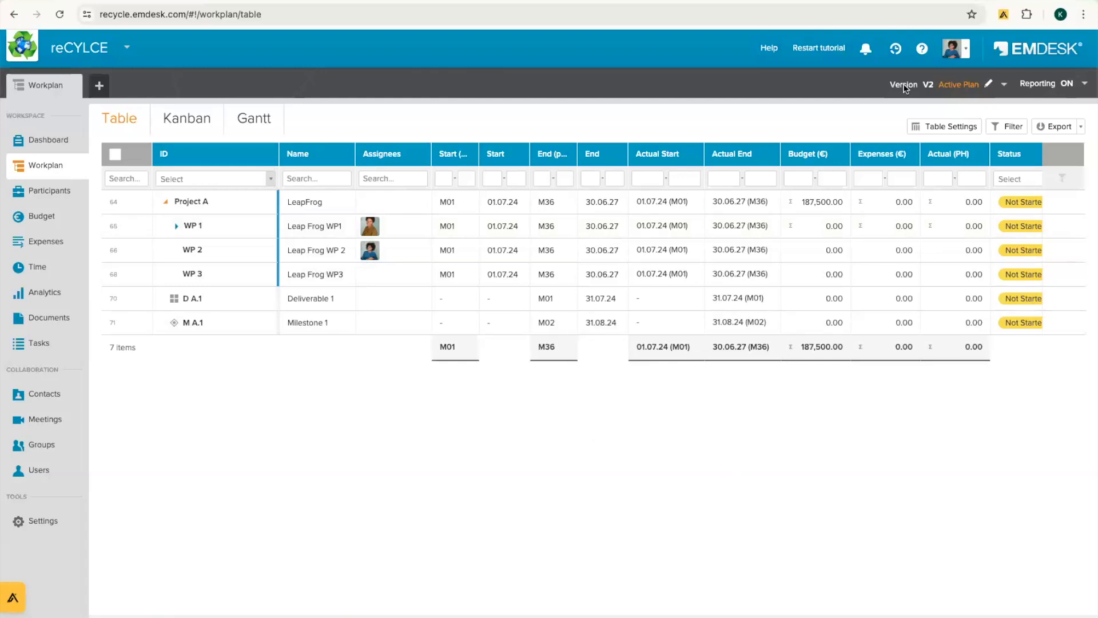
{"action": "left_click", "coordinate": [923, 50]}
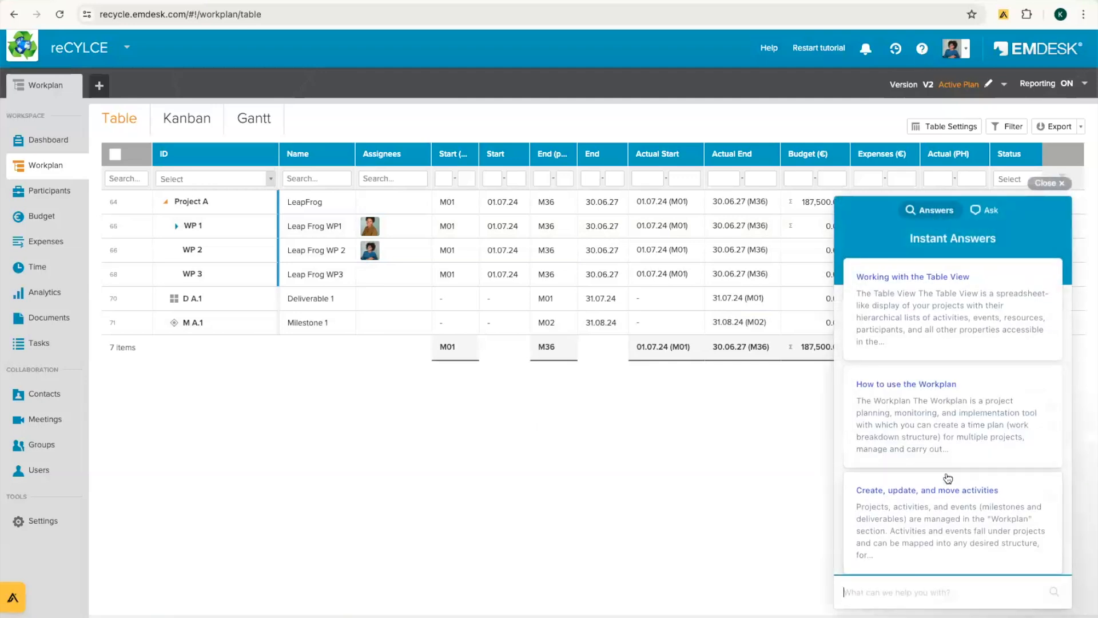
Step: Browse the instant answers and read the How to use the Workplan answer
{"action": "scroll", "coordinate": [948, 478], "scroll_direction": "down", "scroll_amount": 2}
{"action": "scroll", "coordinate": [948, 478], "scroll_direction": "down", "scroll_amount": 6}
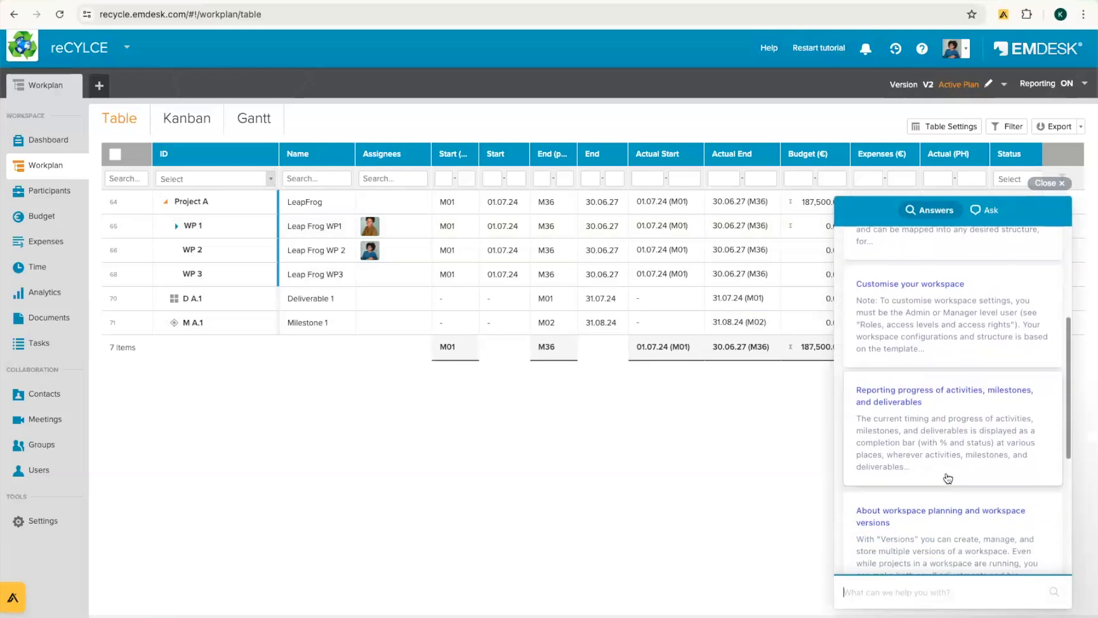
{"action": "scroll", "coordinate": [947, 478], "scroll_direction": "down", "scroll_amount": 1}
{"action": "scroll", "coordinate": [947, 478], "scroll_direction": "up", "scroll_amount": 8}
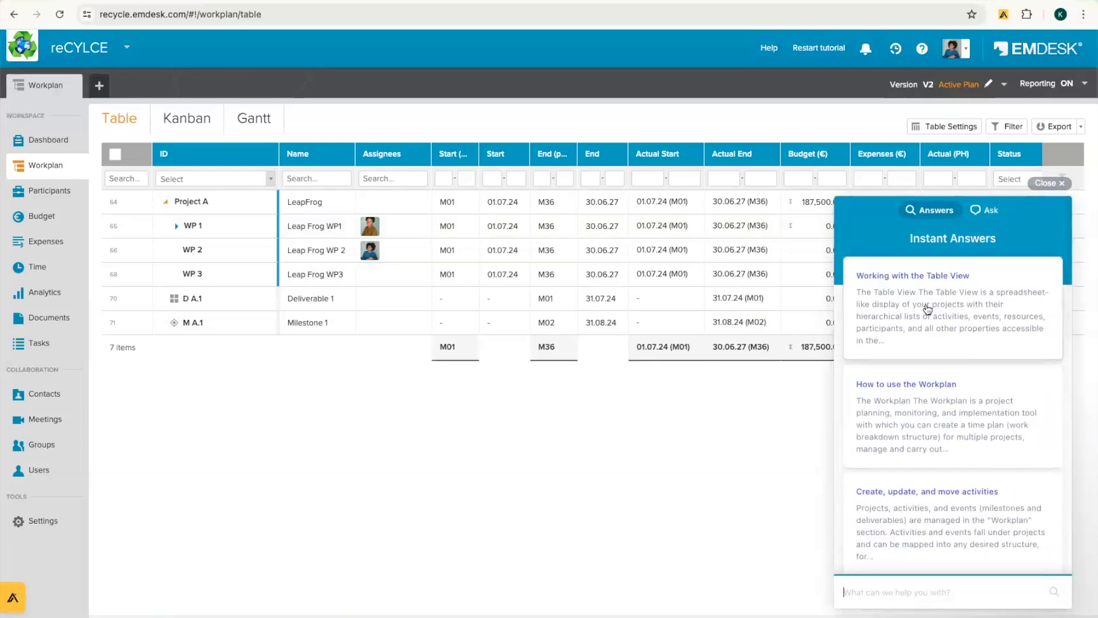
{"action": "left_click", "coordinate": [905, 409]}
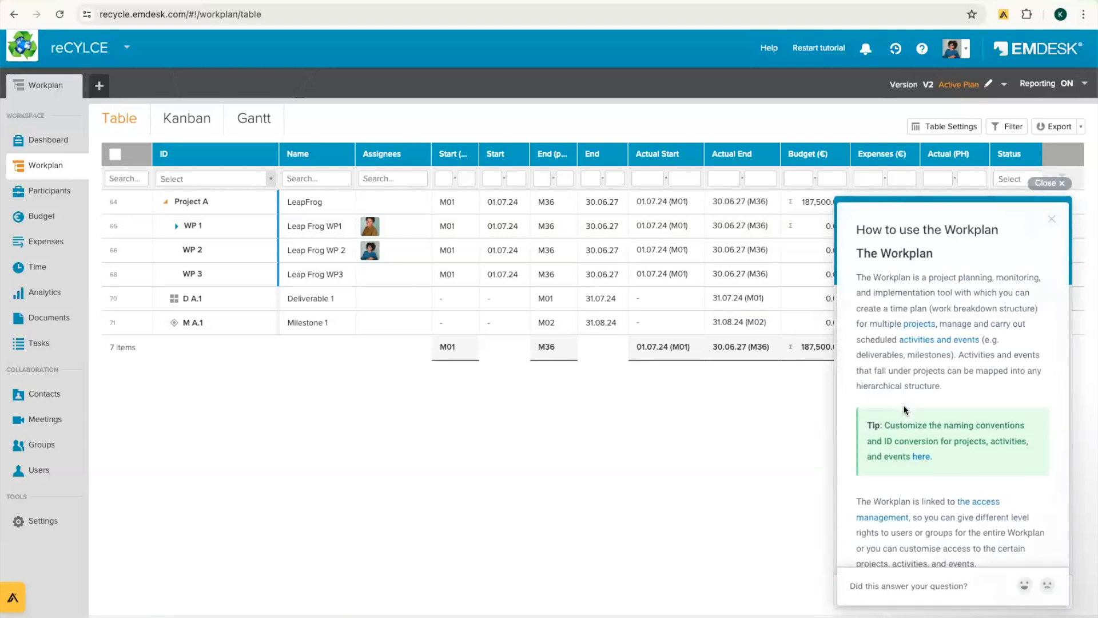
Step: Read through the full How to use the Workplan article, then return to the answers list
{"action": "left_click", "coordinate": [896, 234]}
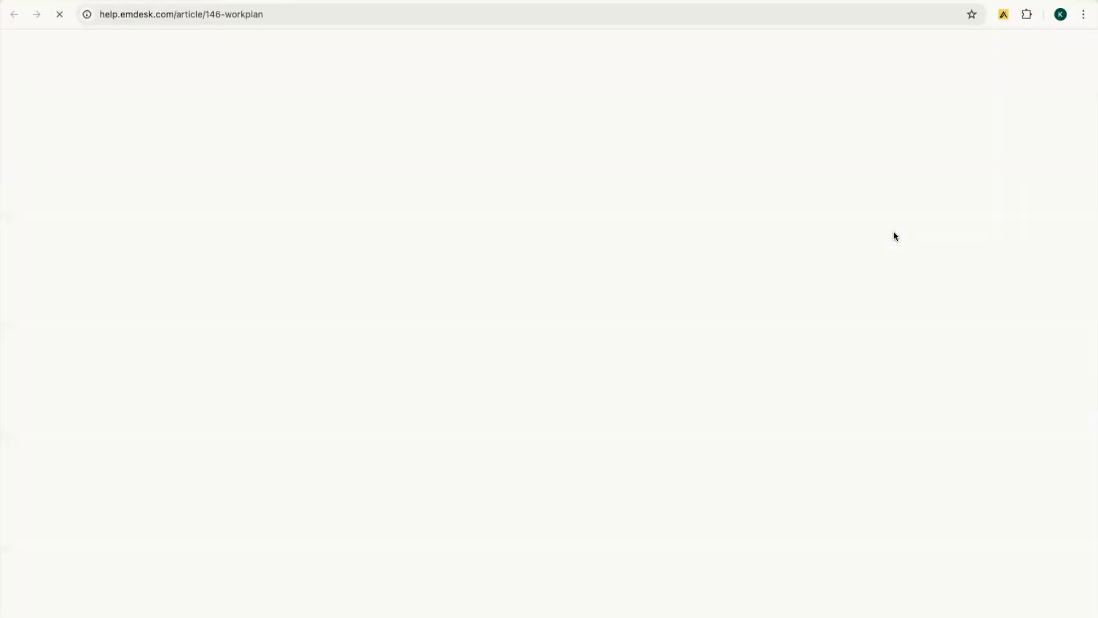
{"action": "triple_click", "coordinate": [431, 117]}
{"action": "scroll", "coordinate": [731, 381], "scroll_direction": "down", "scroll_amount": 6}
{"action": "scroll", "coordinate": [732, 381], "scroll_direction": "down", "scroll_amount": 9}
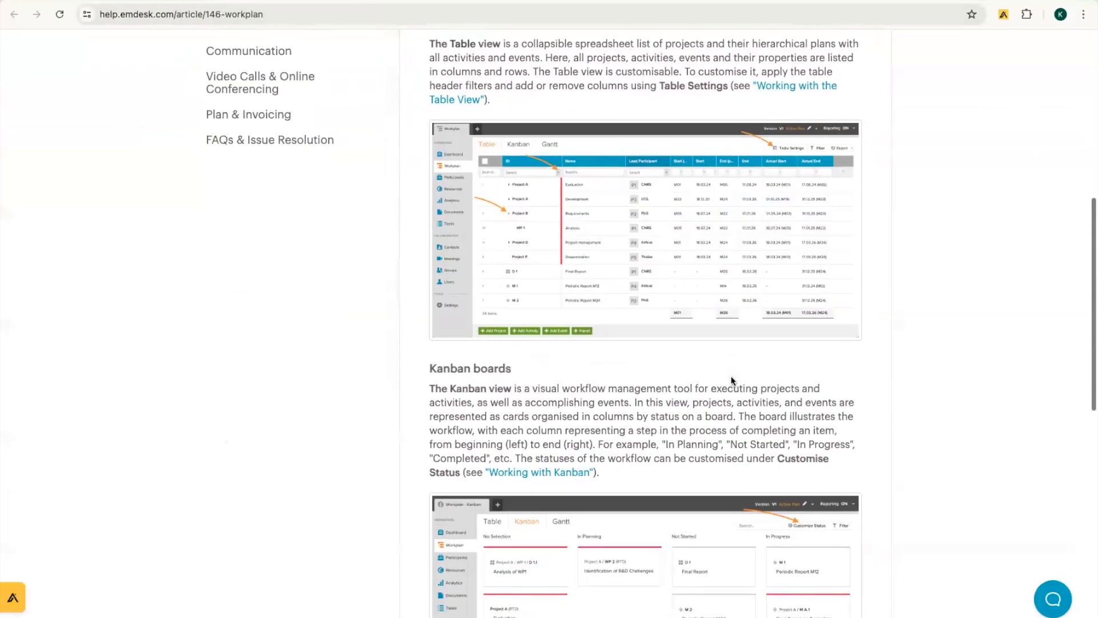
{"action": "scroll", "coordinate": [731, 380], "scroll_direction": "down", "scroll_amount": 5}
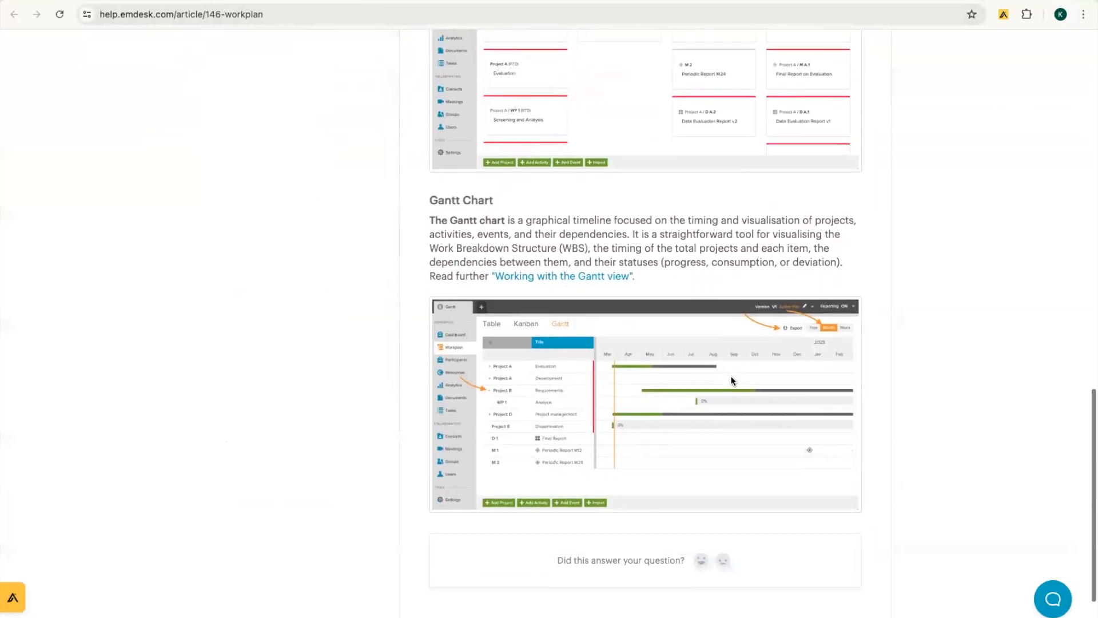
{"action": "scroll", "coordinate": [731, 376], "scroll_direction": "up", "scroll_amount": 13}
{"action": "scroll", "coordinate": [731, 376], "scroll_direction": "up", "scroll_amount": 6}
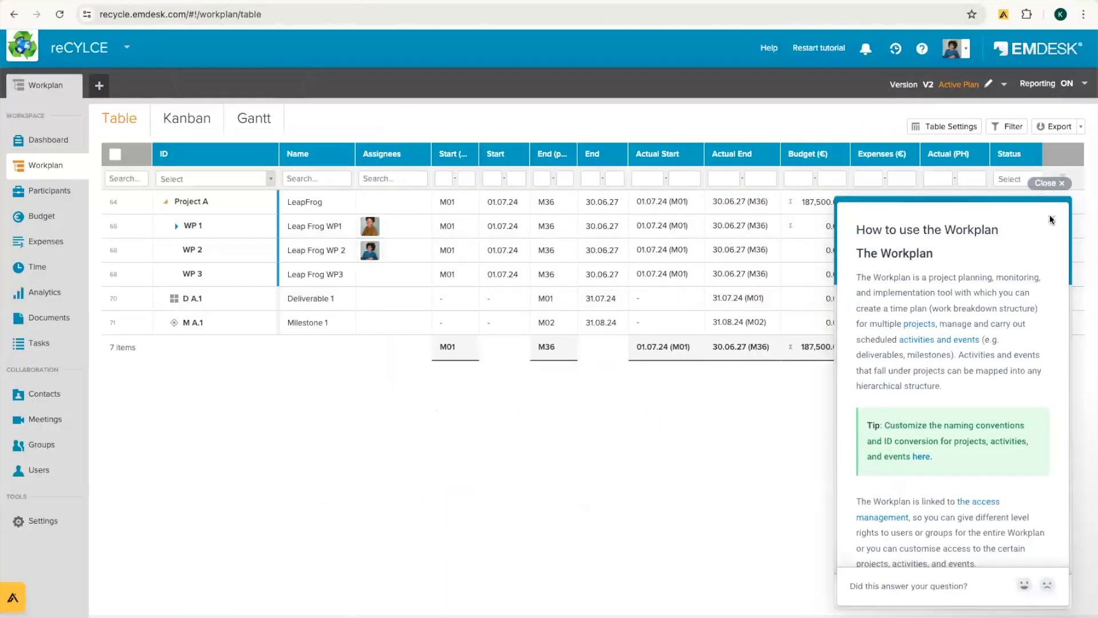
{"action": "left_click", "coordinate": [1051, 219]}
Step: Switch to the Ask form, click into the How can we help? box, then close the help panel
{"action": "left_click", "coordinate": [989, 214]}
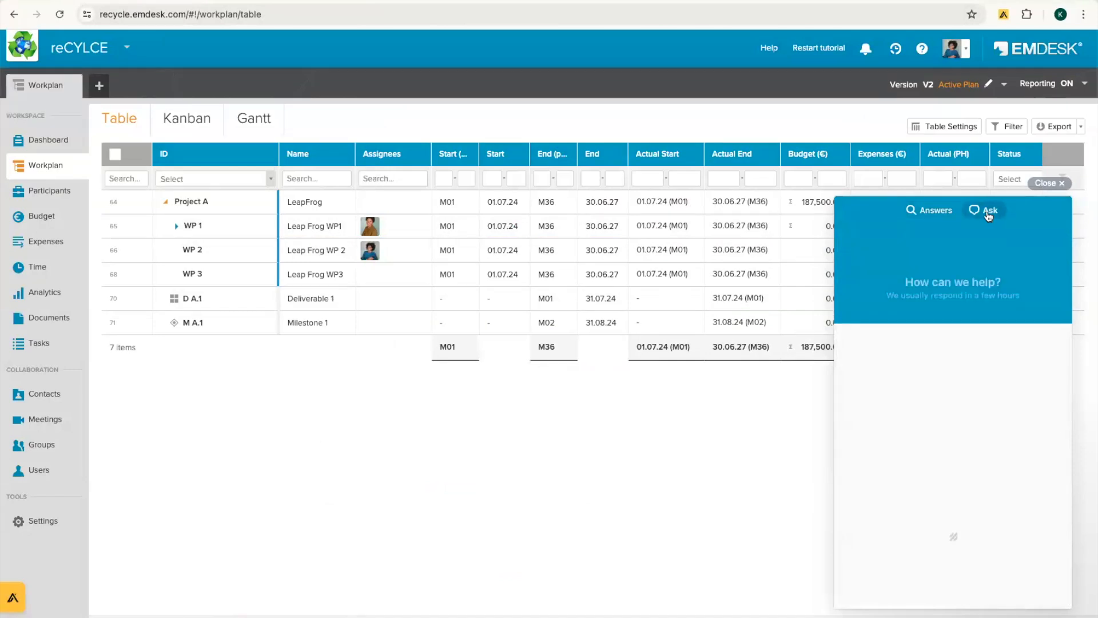
{"action": "left_click", "coordinate": [885, 430]}
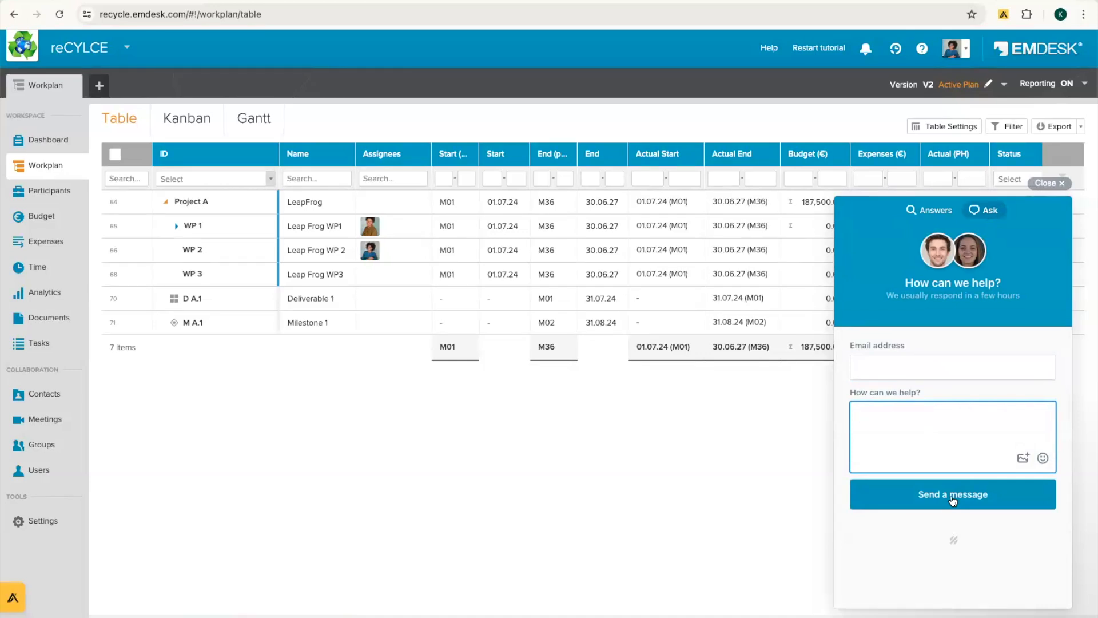
{"action": "left_click", "coordinate": [1051, 184]}
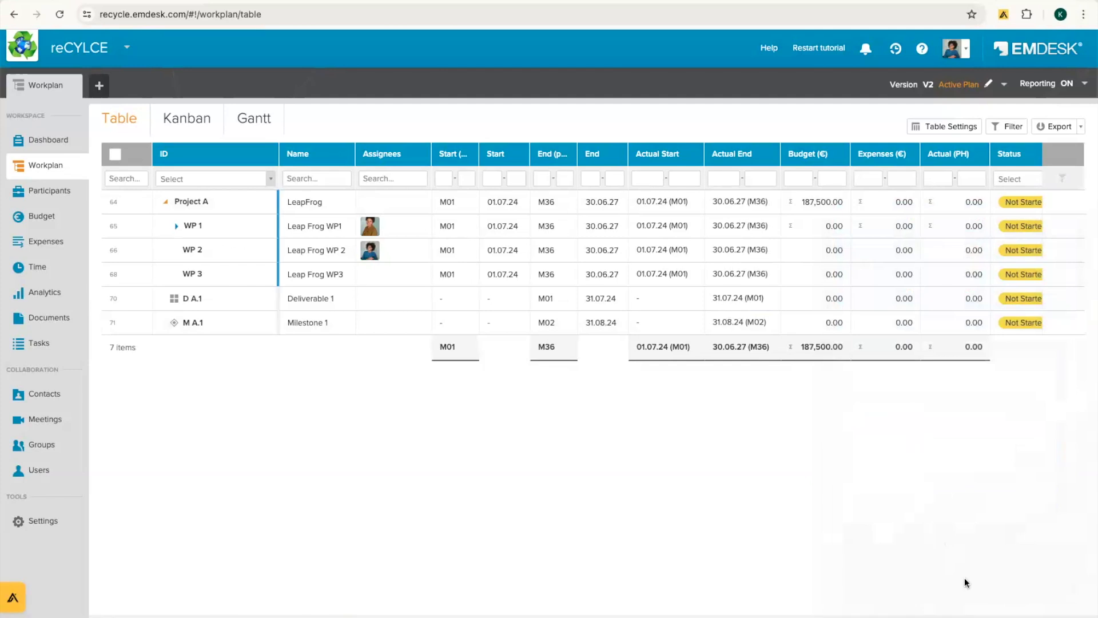